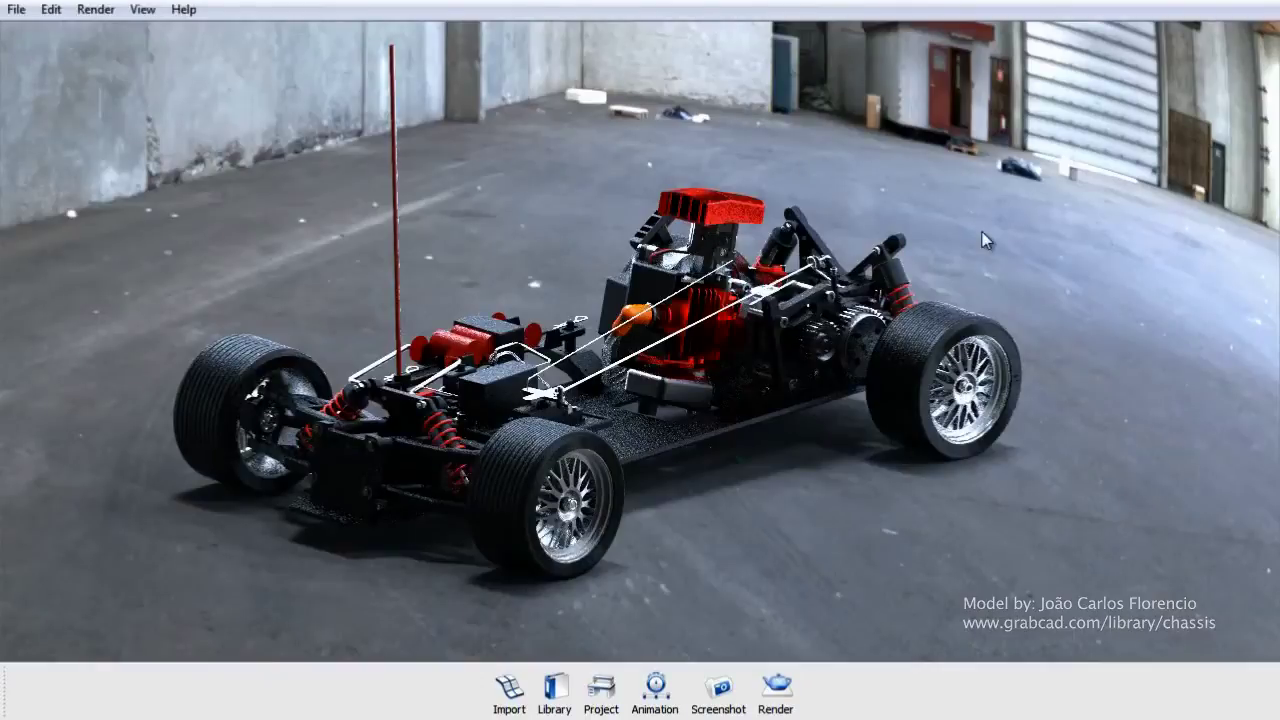
Step: Examine the RC car chassis in the warehouse environment from several angles, both from afar and up close
drag(982, 232, 768, 205)
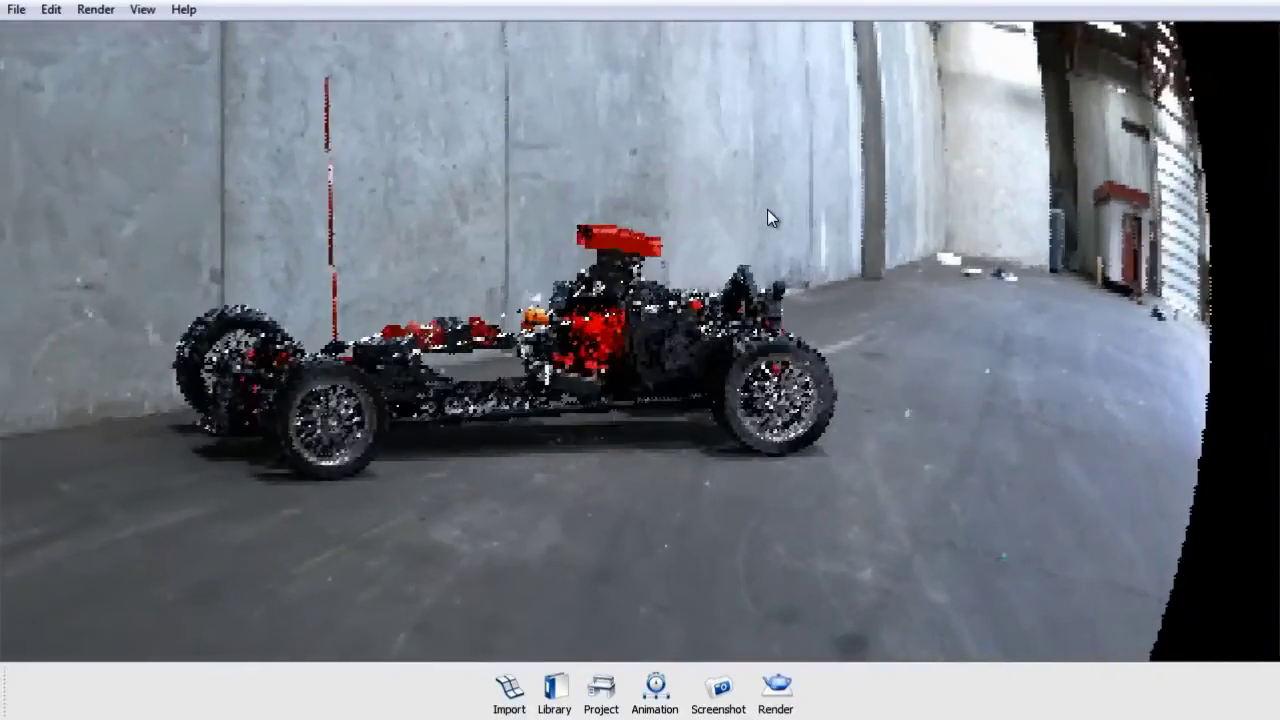
scroll(764, 211, down, 3)
drag(437, 232, 1100, 231)
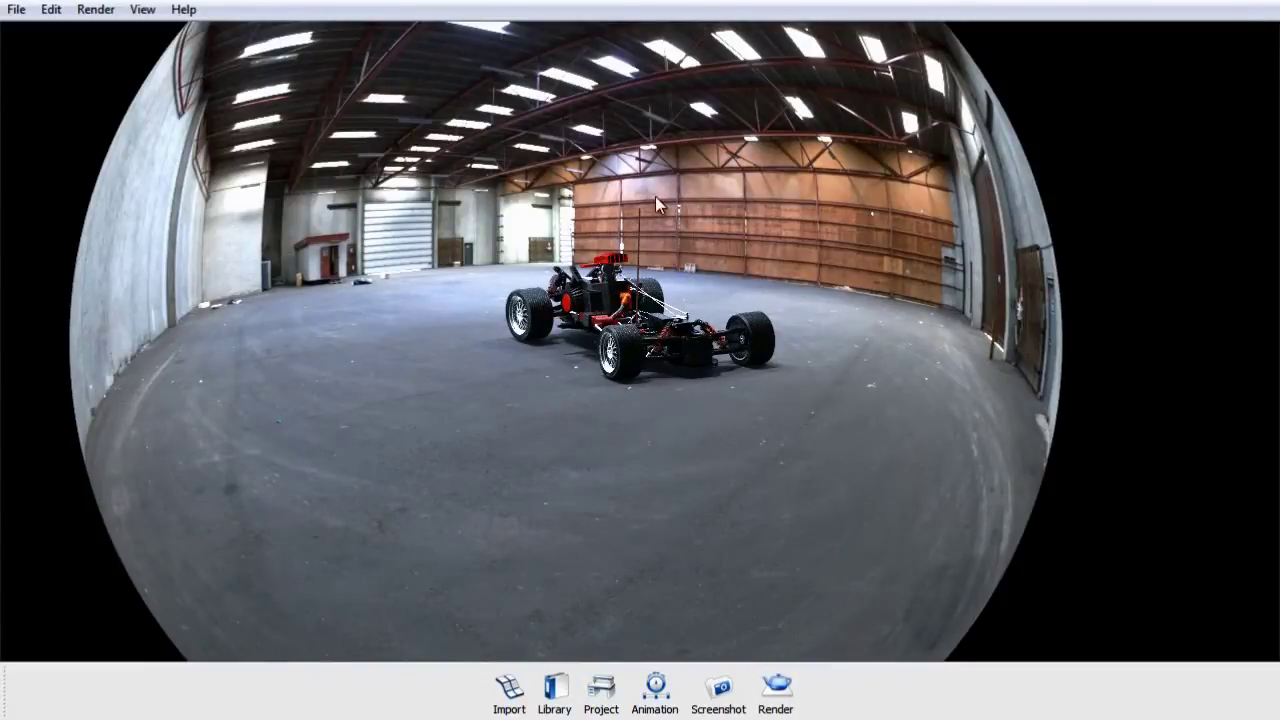
drag(667, 240, 698, 277)
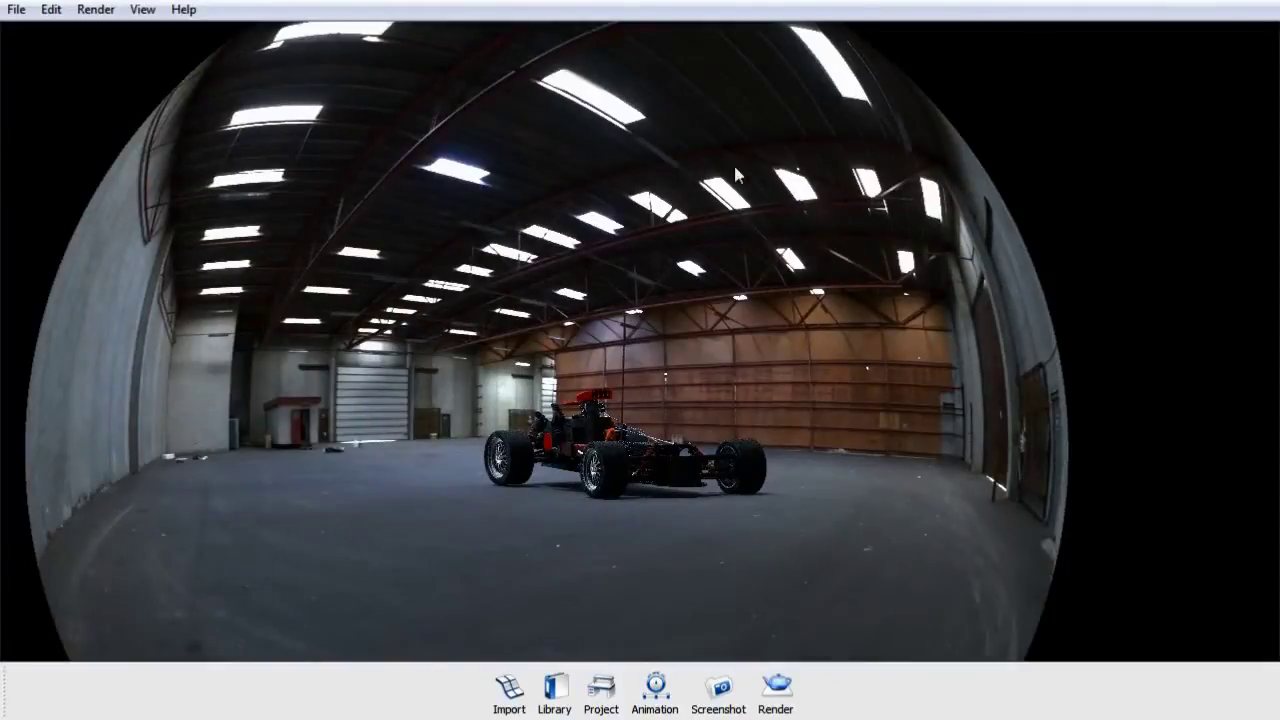
drag(797, 348, 483, 370)
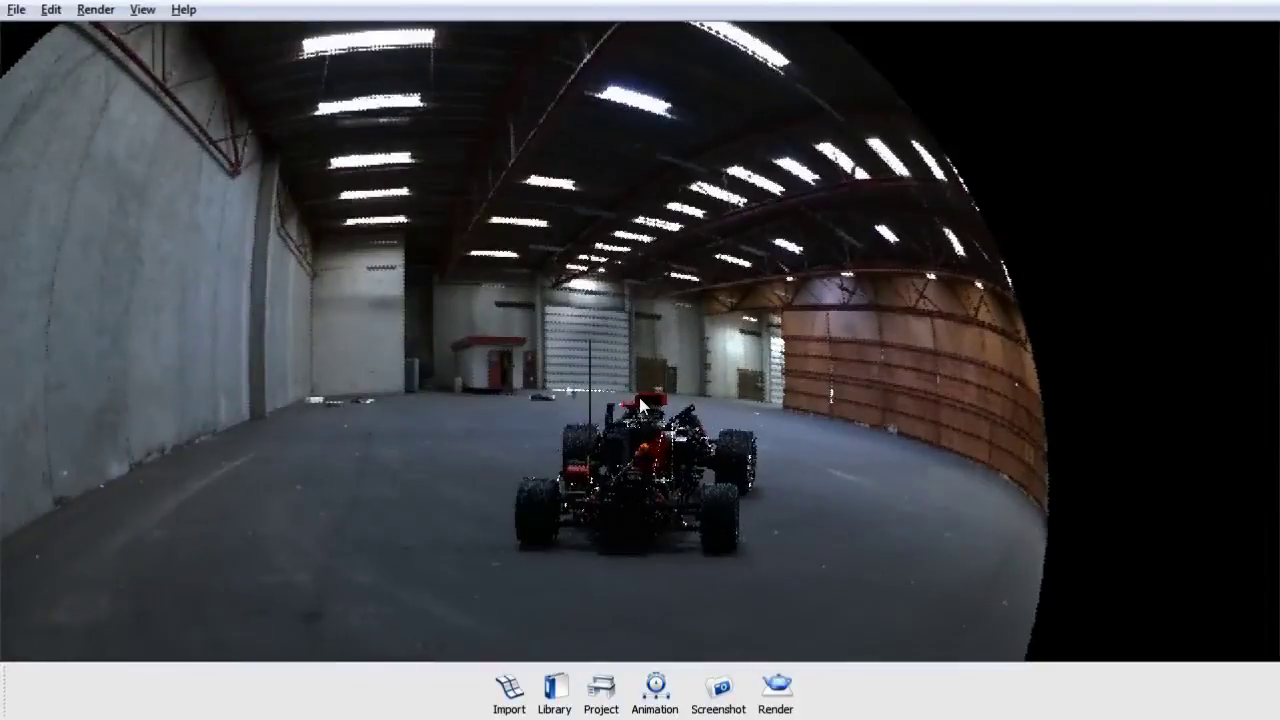
scroll(630, 398, up, 5)
drag(664, 123, 421, 284)
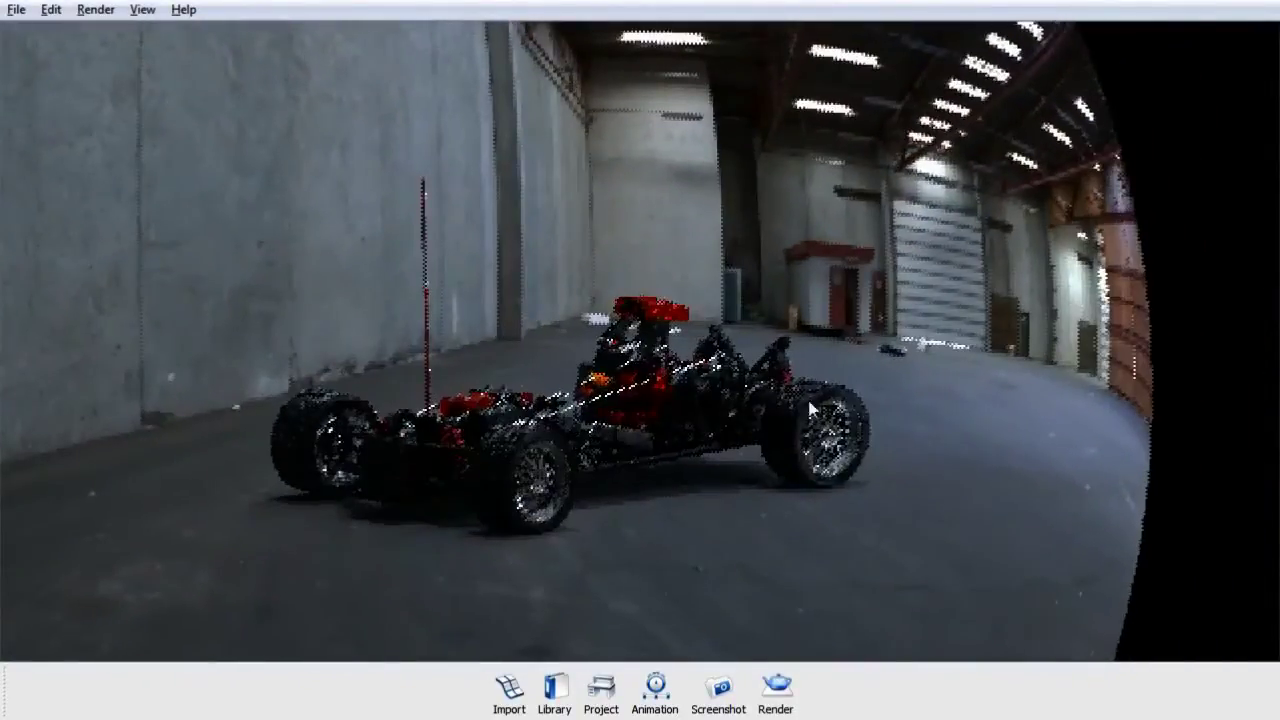
drag(762, 372, 400, 349)
drag(808, 435, 540, 397)
scroll(600, 385, up, 3)
scroll(610, 392, up, 2)
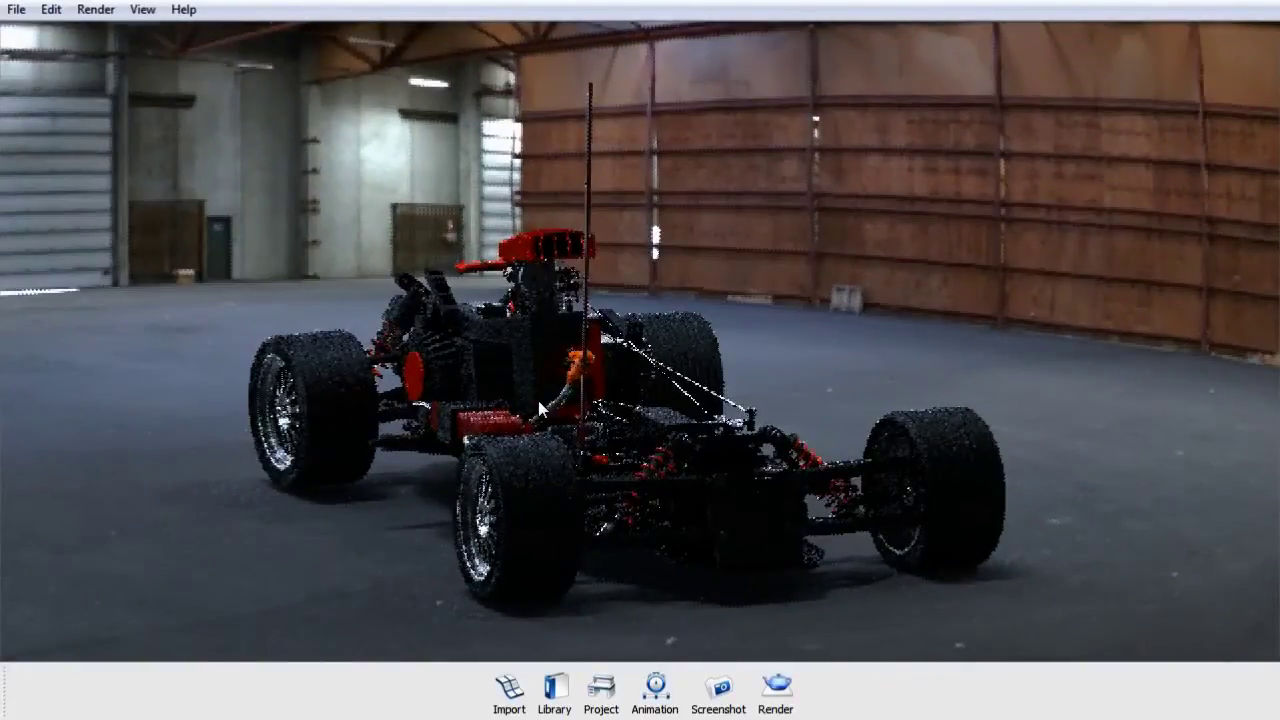
Step: Apply the Iceland desert HDRI from the environment library to the scene and view the car from another angle
click(556, 690)
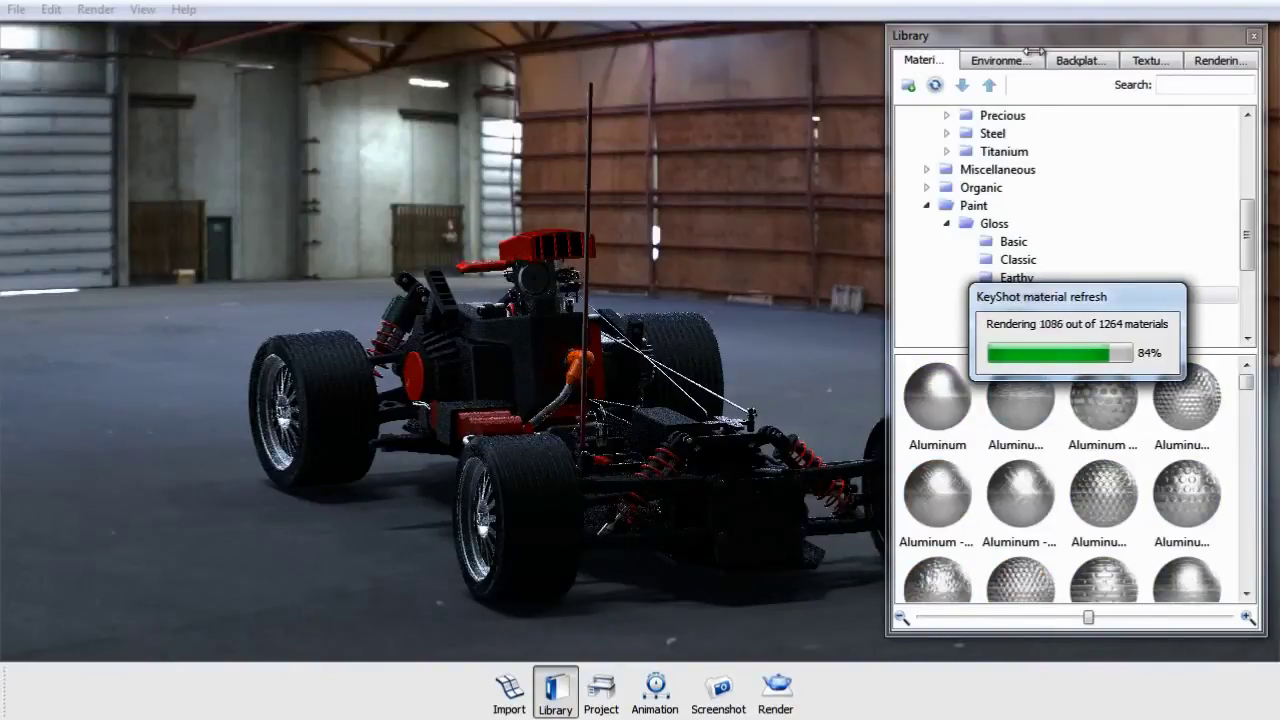
click(1010, 62)
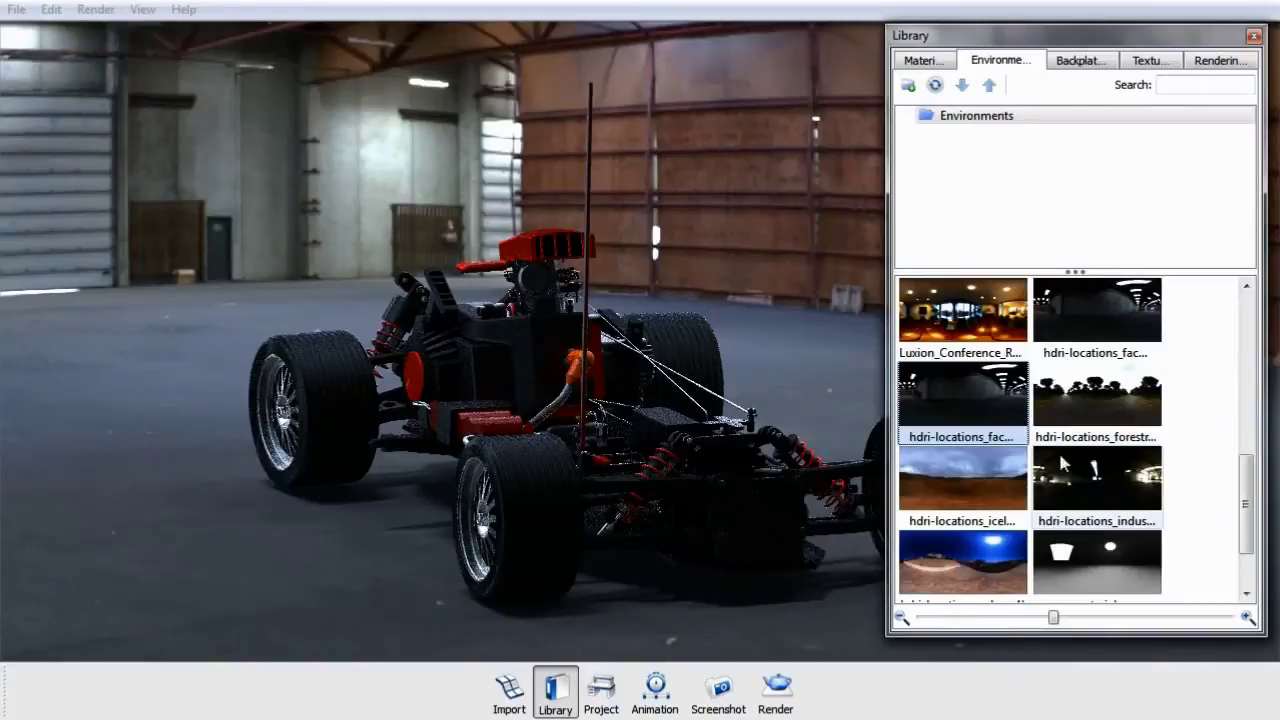
click(1046, 473)
scroll(1046, 473, down, 1)
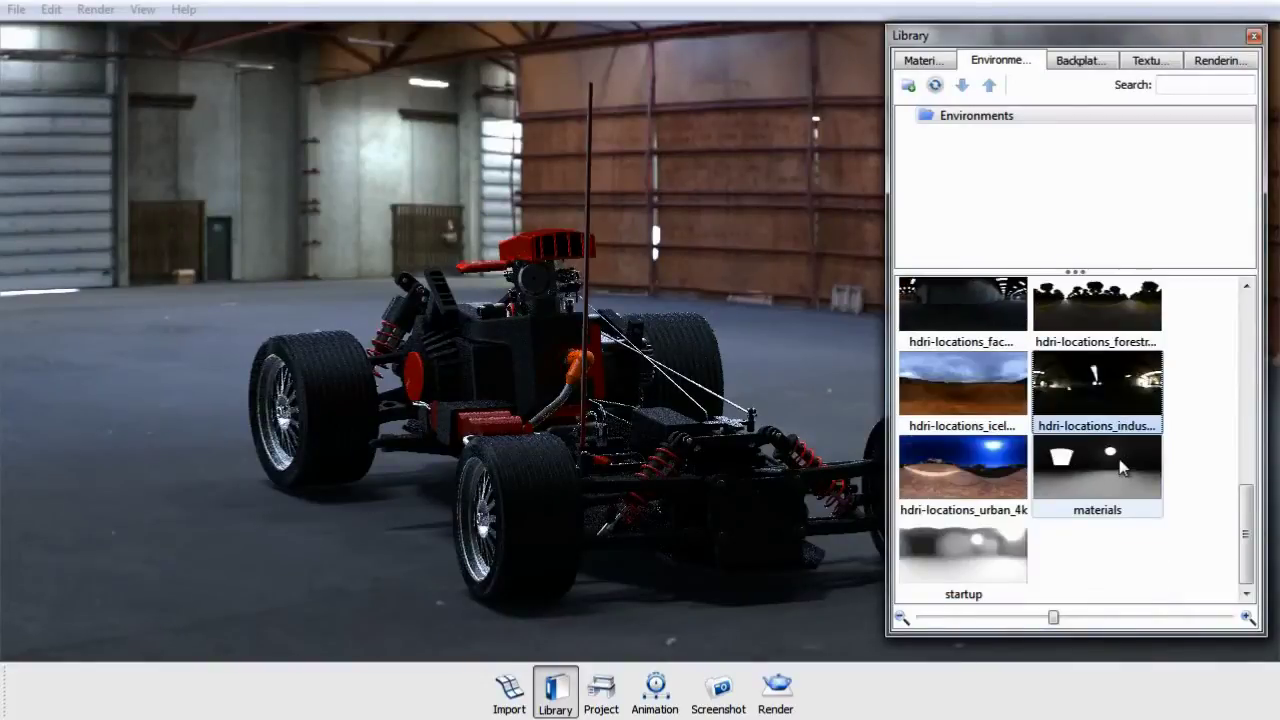
click(1106, 467)
drag(990, 390, 445, 349)
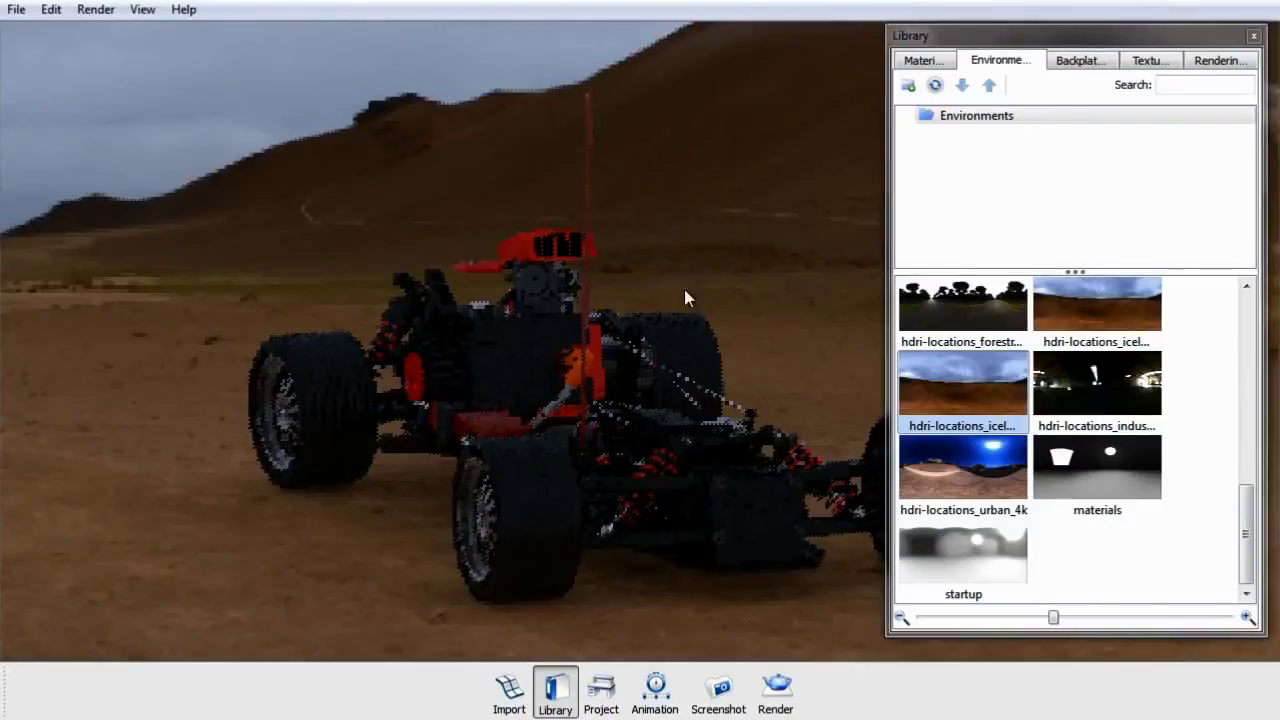
drag(490, 305, 763, 317)
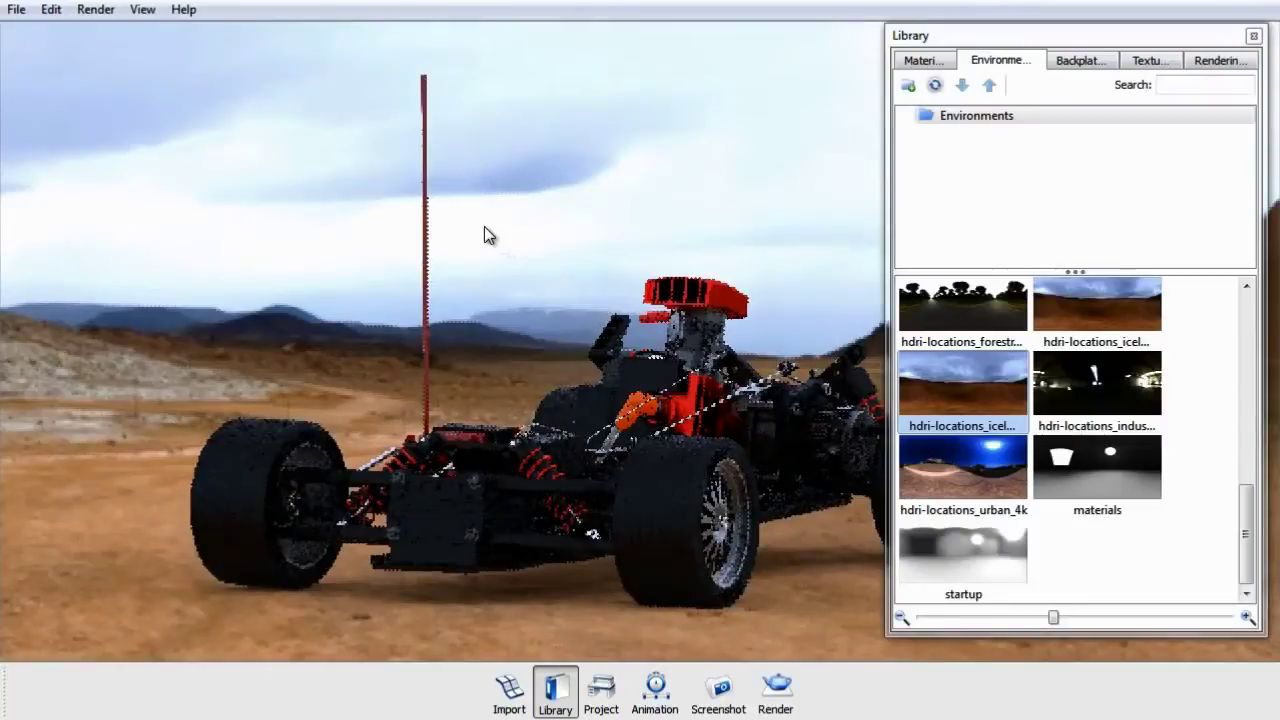
Step: Apply a white HDRLightStudio car studio environment to the scene and view the chassis from higher up
double_click(1097, 474)
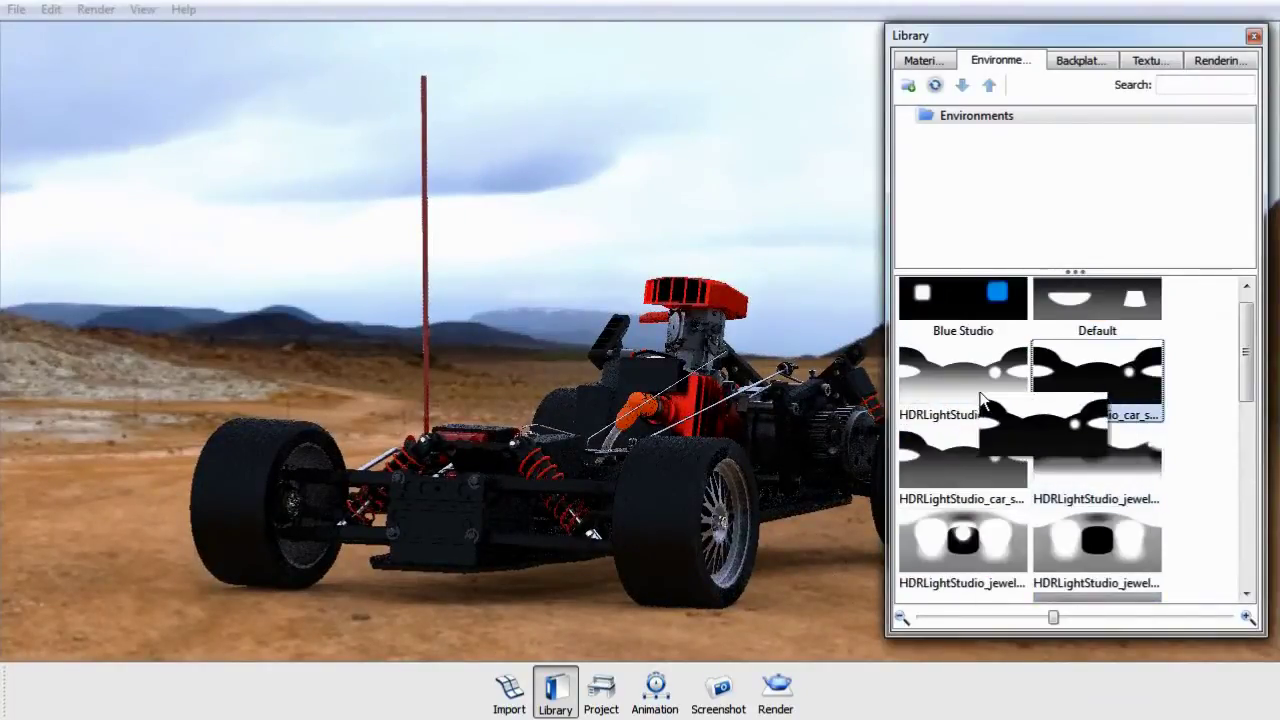
drag(975, 385, 441, 343)
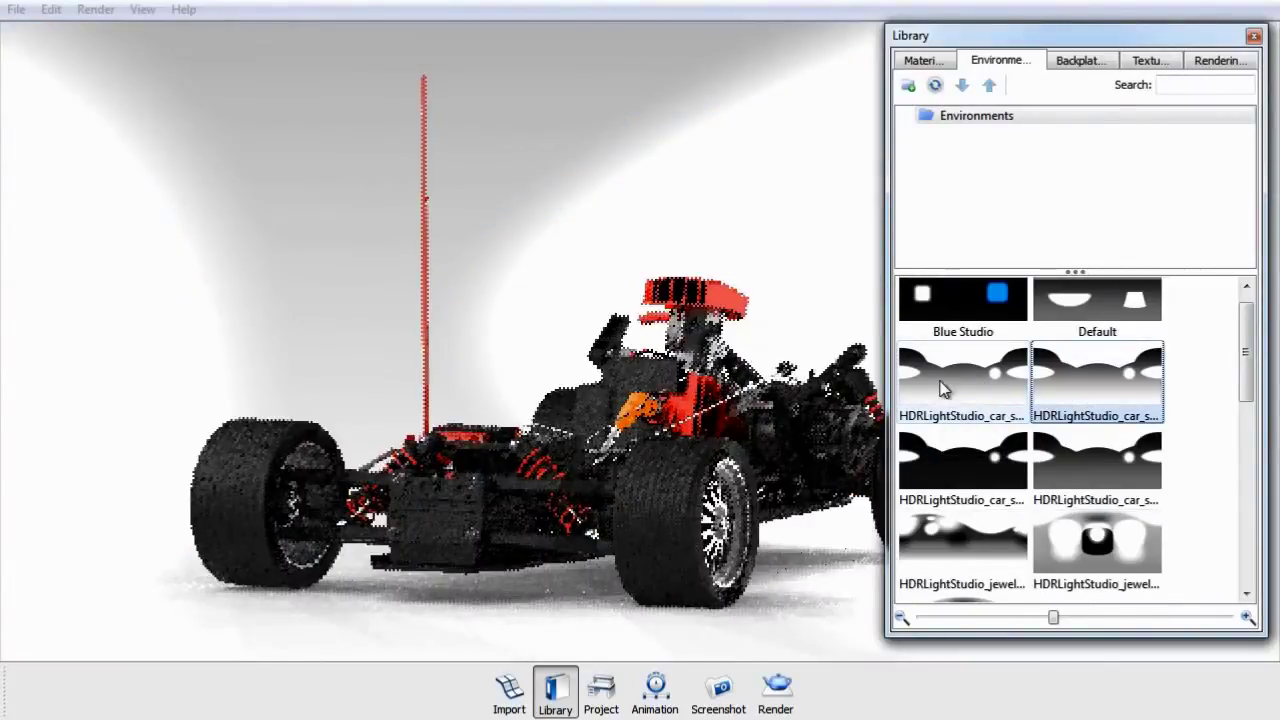
scroll(1076, 364, up, 1)
mouse_move(1252, 378)
mouse_down()
mouse_move(1254, 458)
mouse_move(1253, 373)
mouse_up()
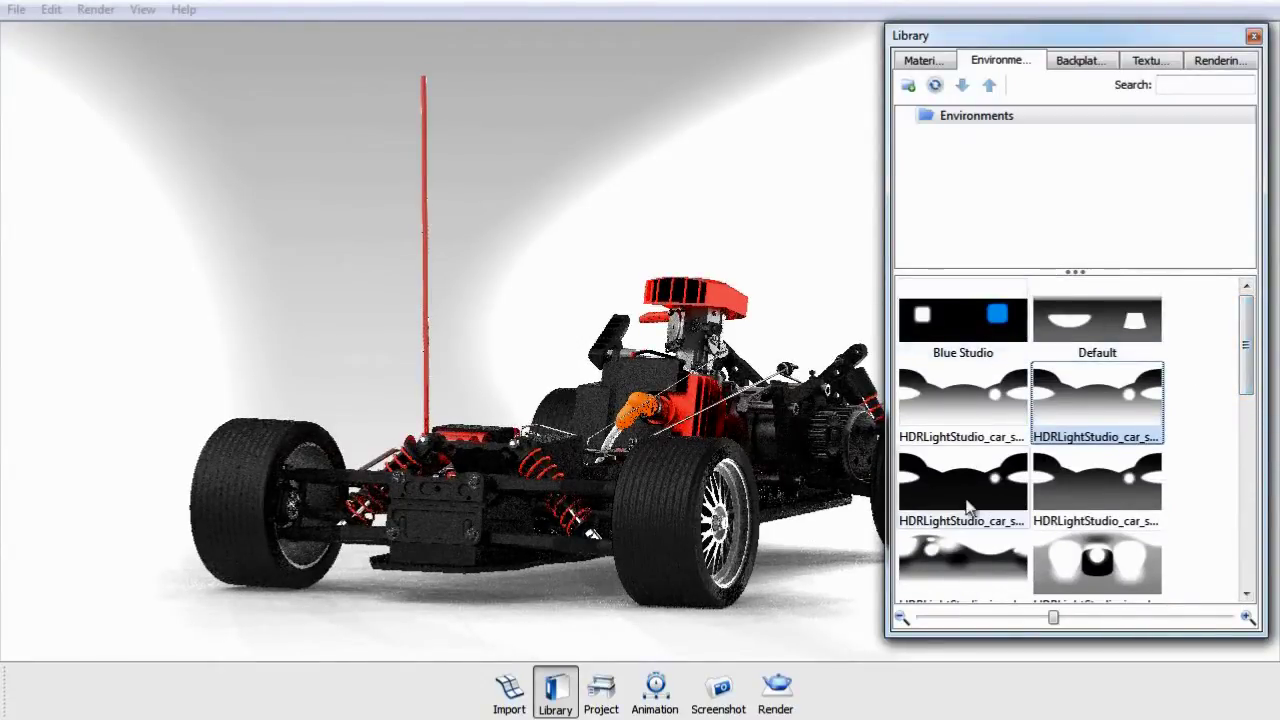
drag(1254, 355, 1252, 438)
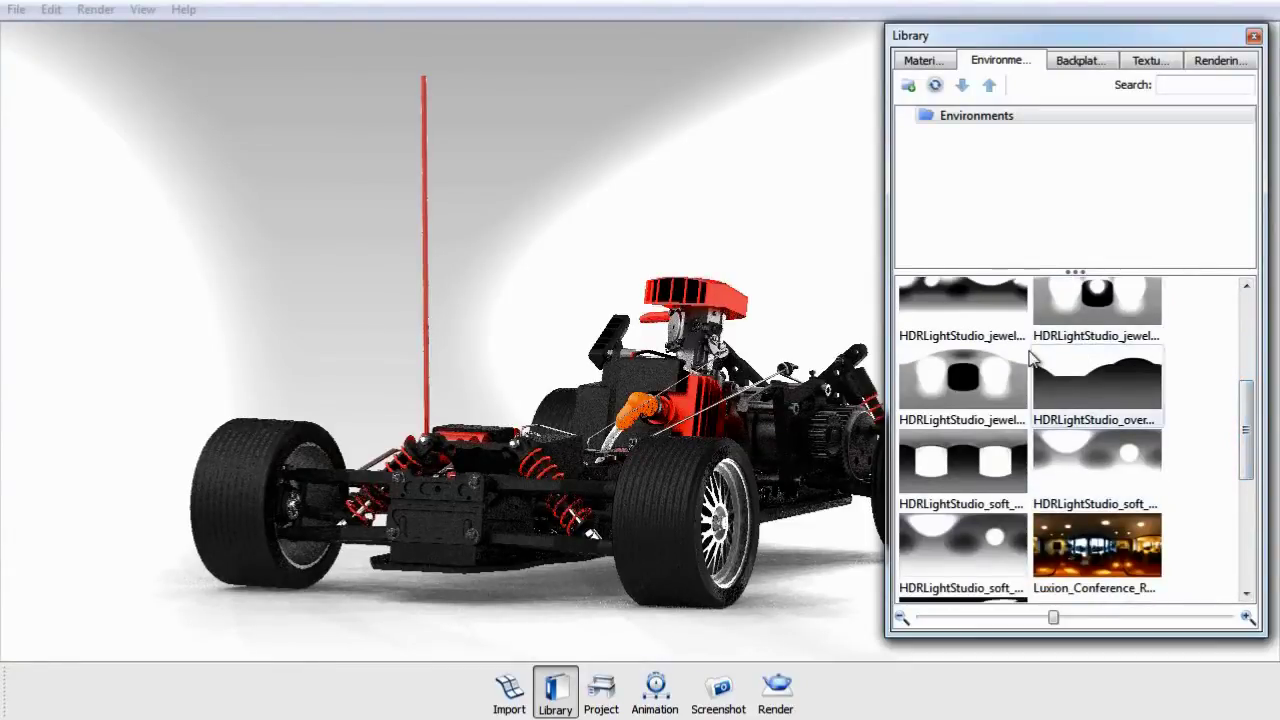
scroll(1127, 410, down, 3)
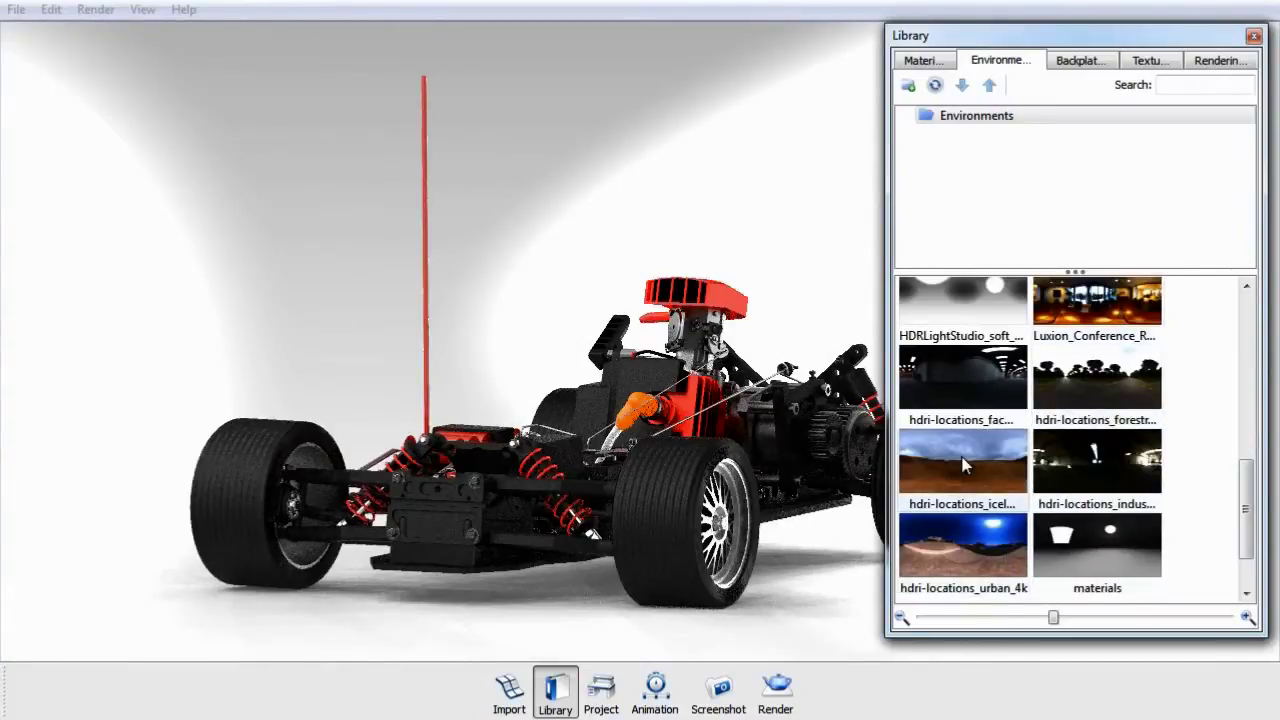
drag(952, 361, 692, 232)
middle_drag(664, 219, 603, 161)
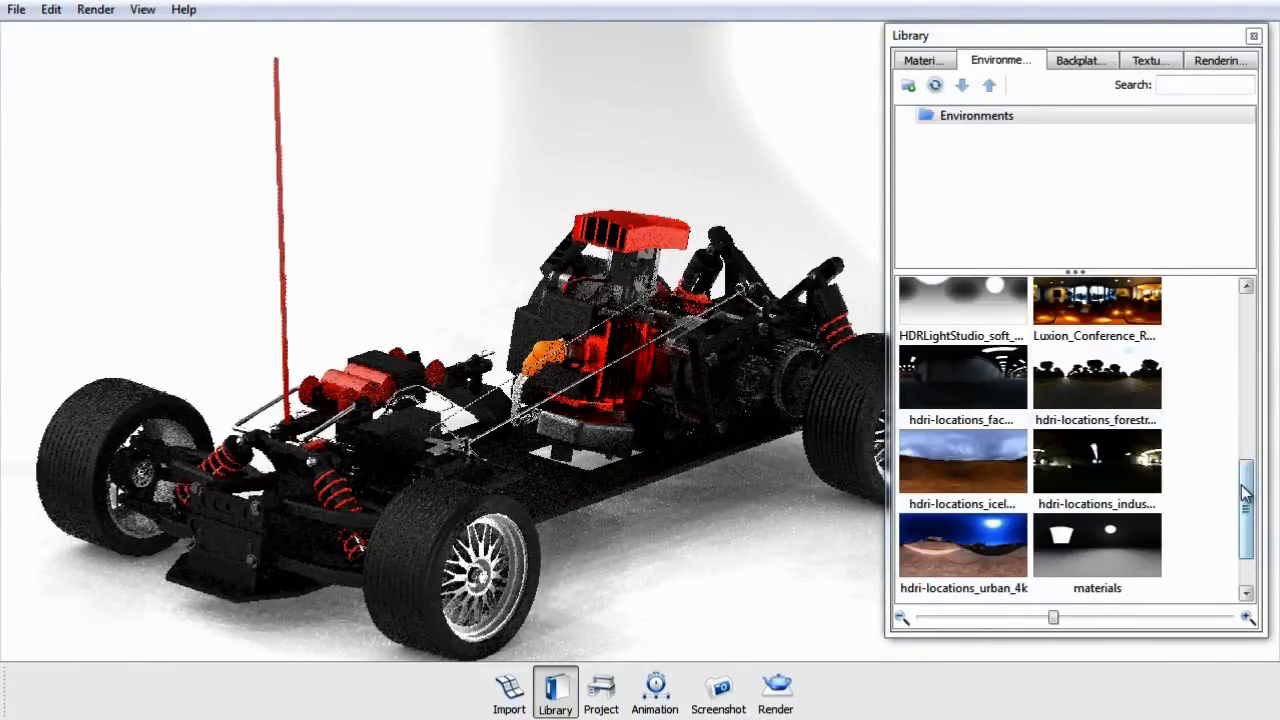
Step: Replace the environment with hdri-locations_factory_4k, check the car from several angles, and close the library
scroll(1245, 492, up, 3)
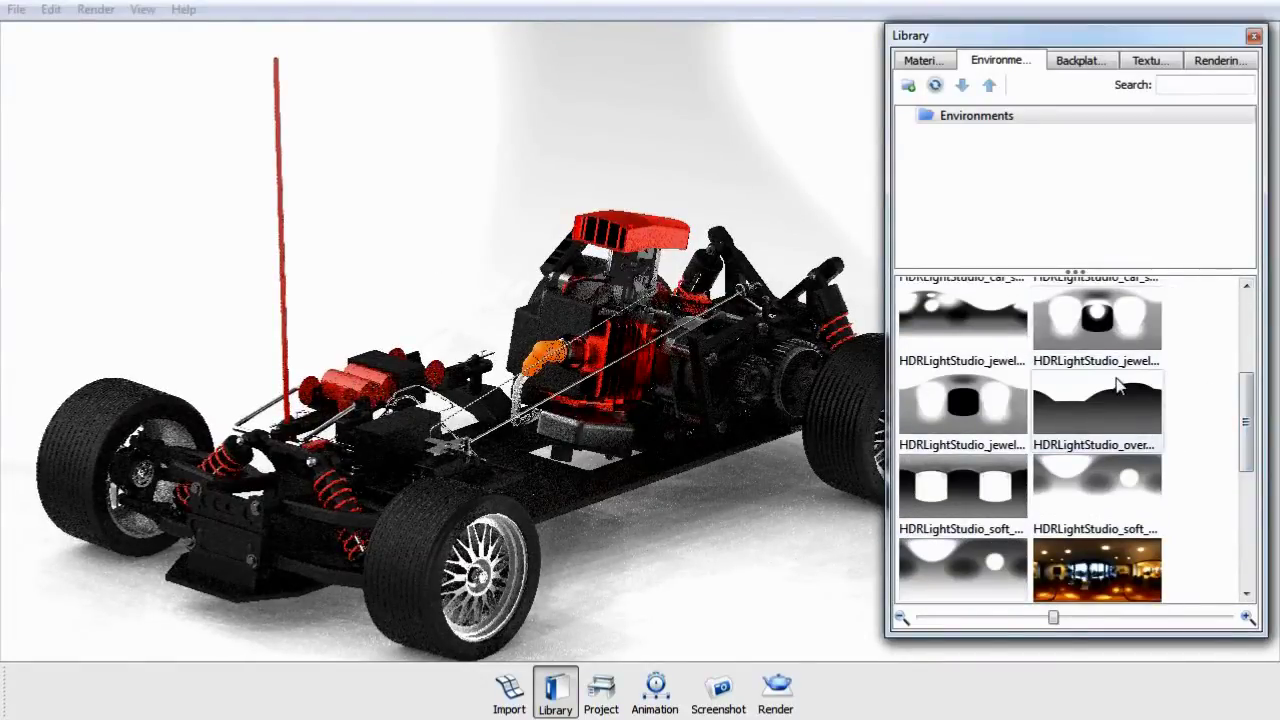
mouse_move(1247, 420)
mouse_down()
mouse_move(1248, 316)
mouse_move(1247, 436)
mouse_up()
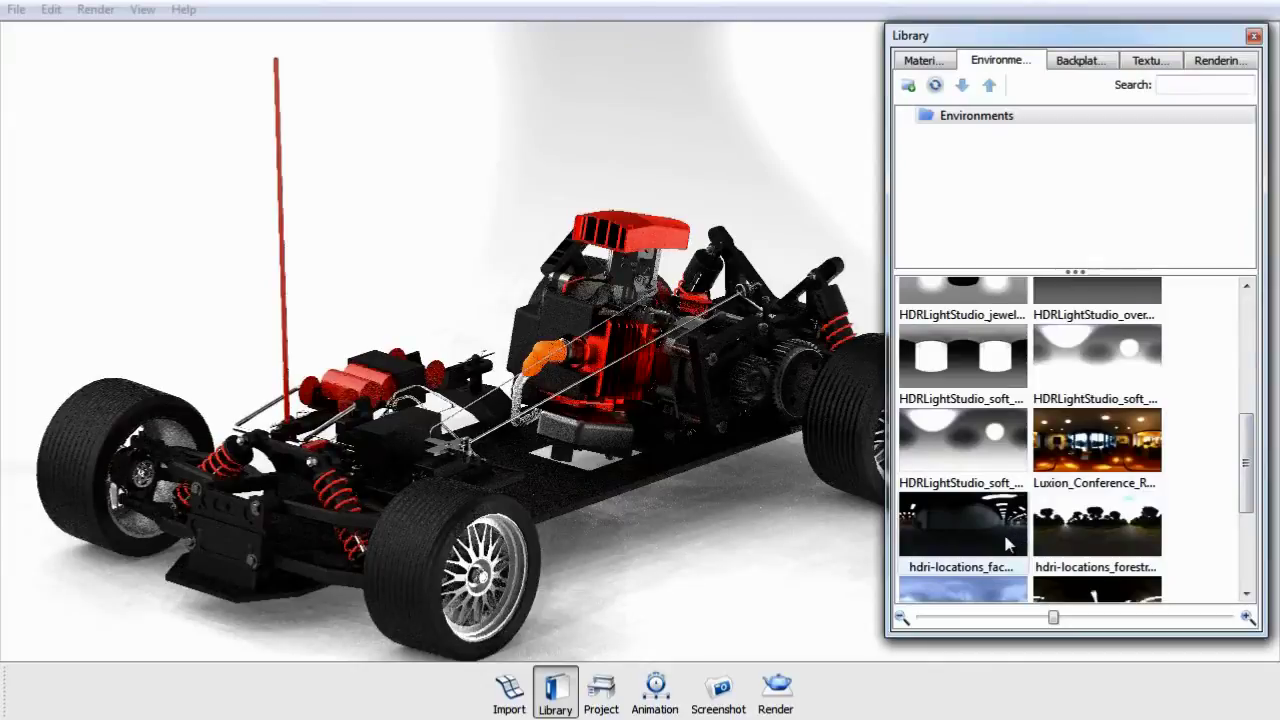
click(984, 500)
scroll(984, 500, down, 3)
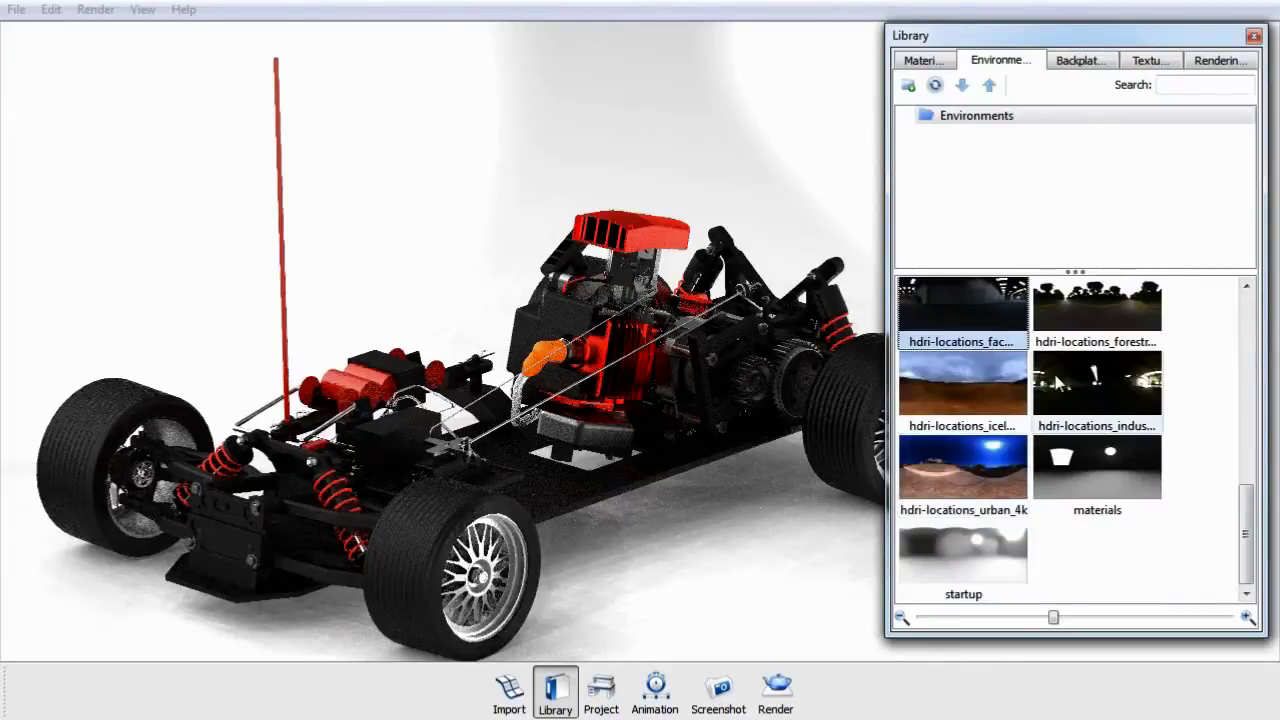
scroll(1050, 385, up, 1)
drag(976, 296, 524, 340)
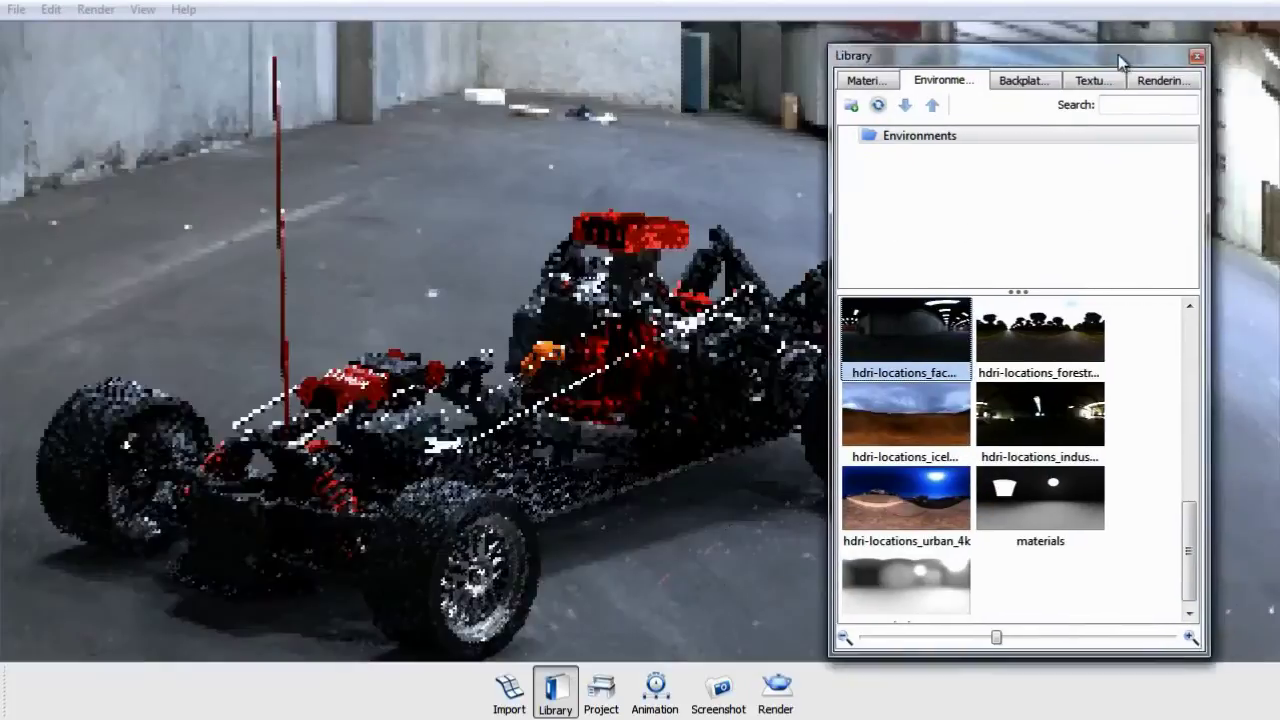
drag(1118, 54, 1155, 76)
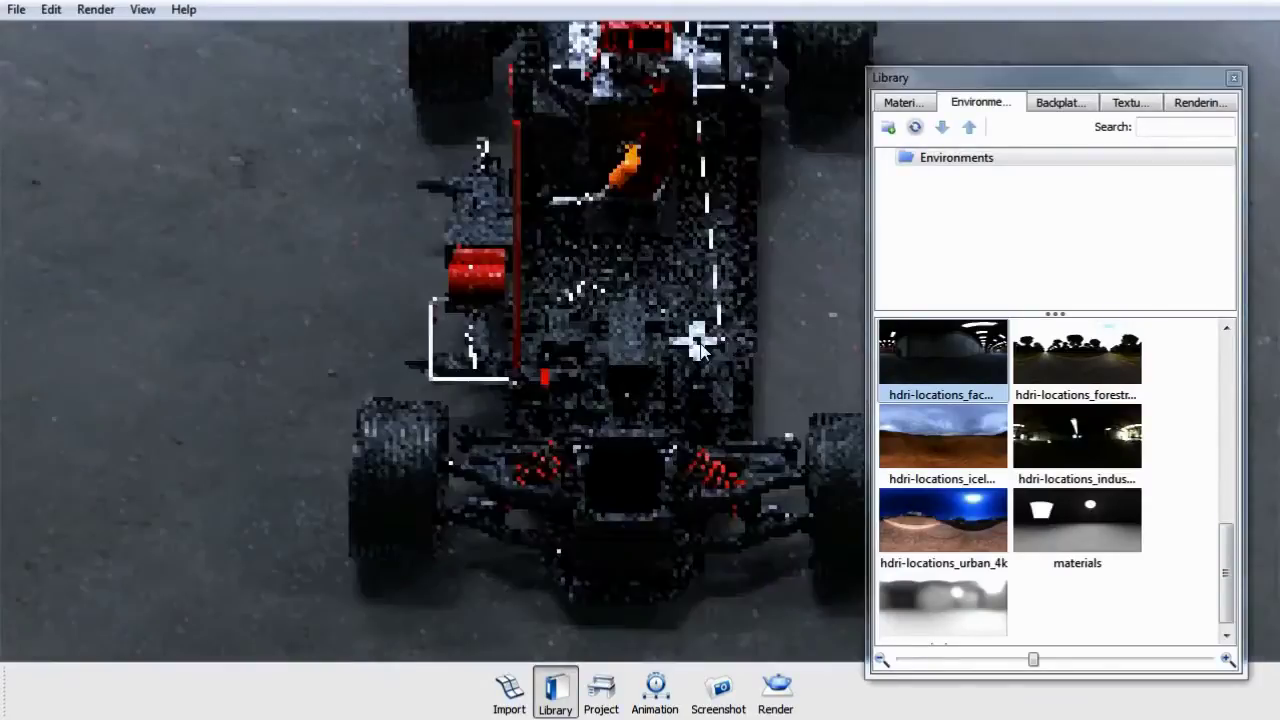
drag(746, 314, 666, 312)
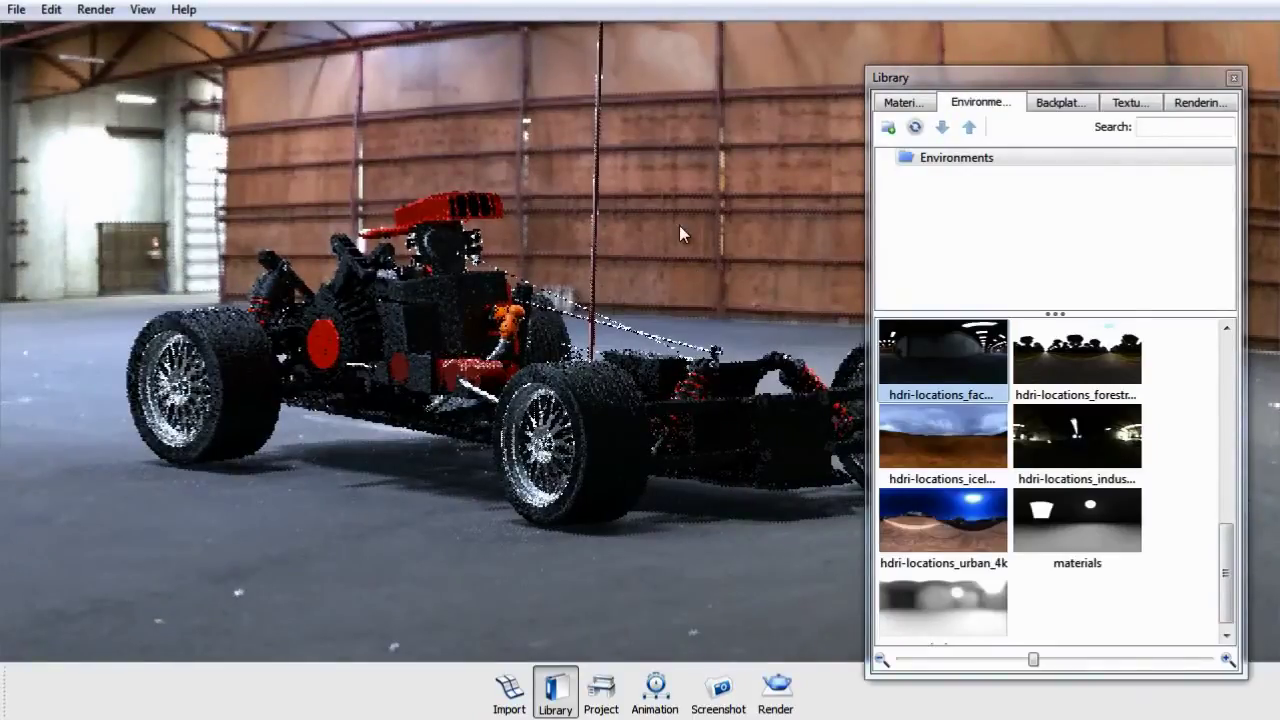
click(1234, 78)
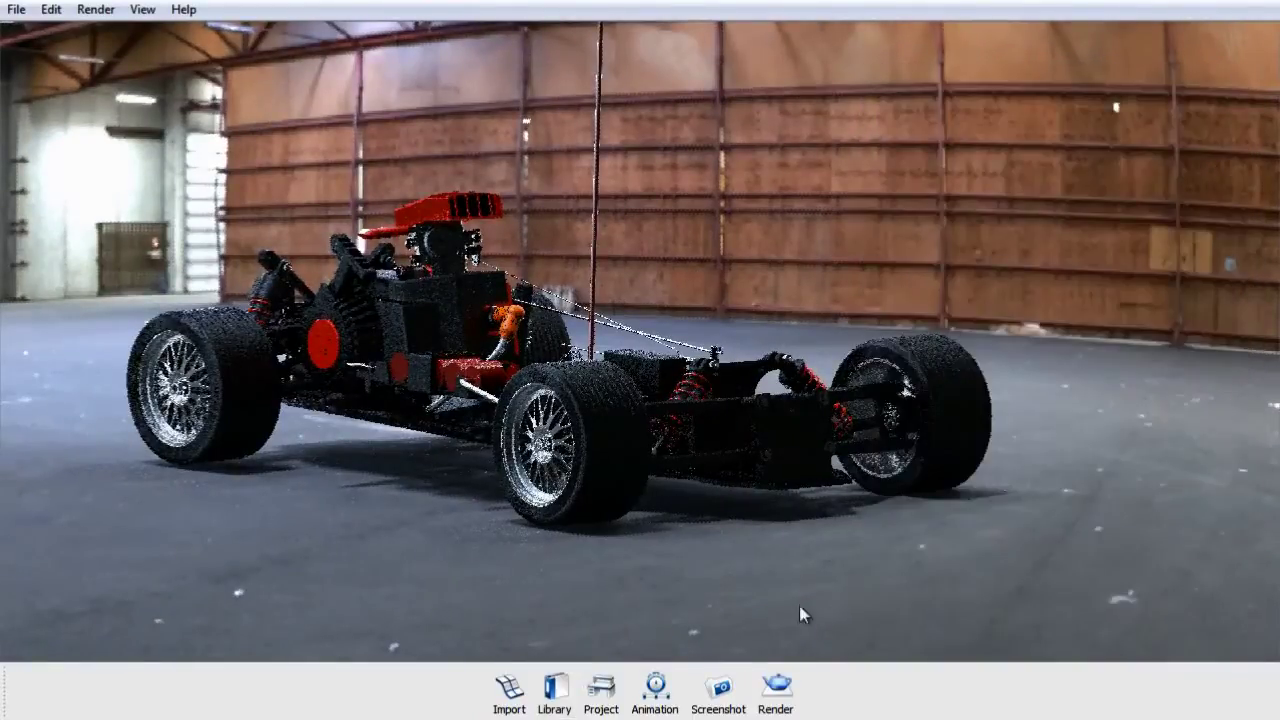
Step: In the project's environment settings, set the lighting brightness to 2.767 and the environment size to 8.8
click(601, 708)
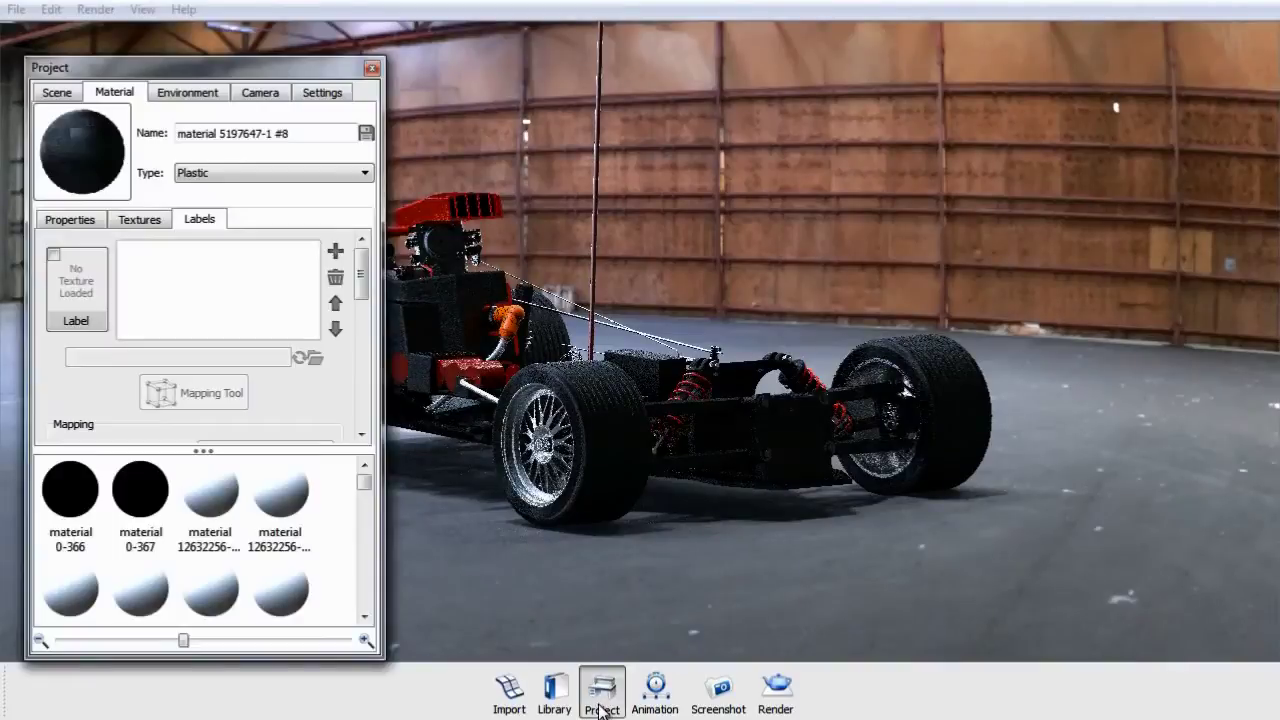
click(164, 96)
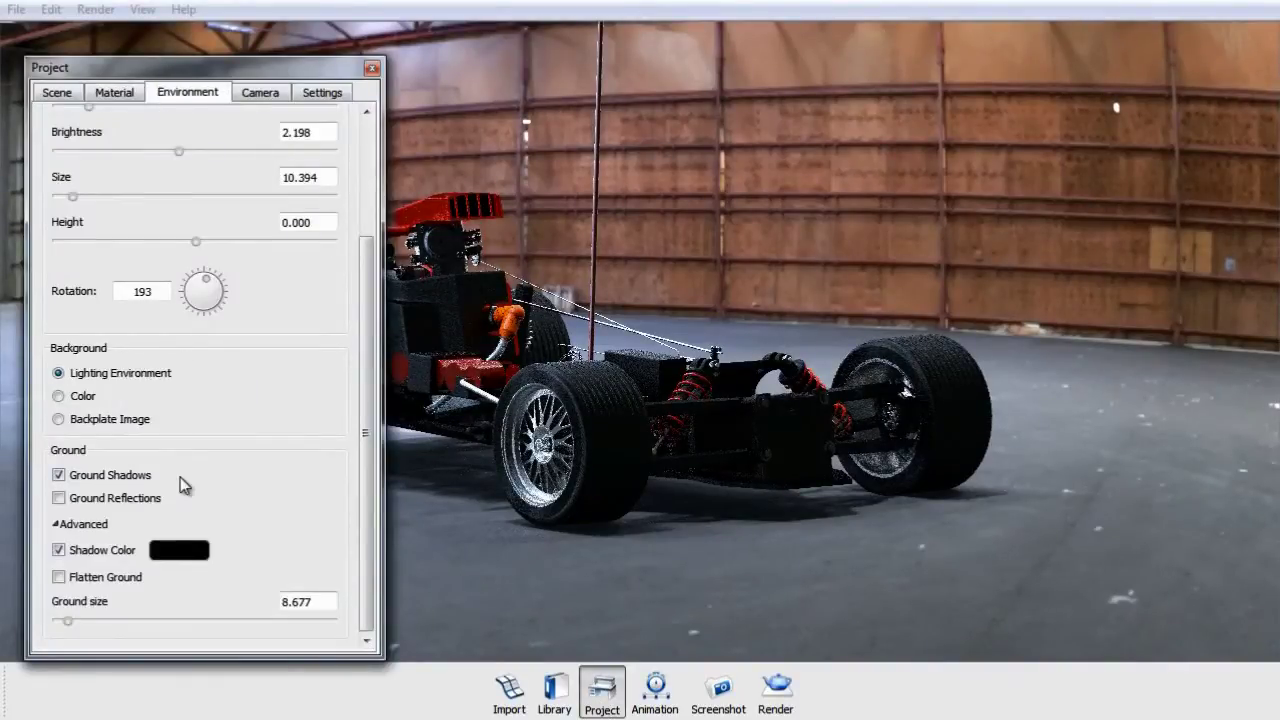
drag(363, 318, 363, 200)
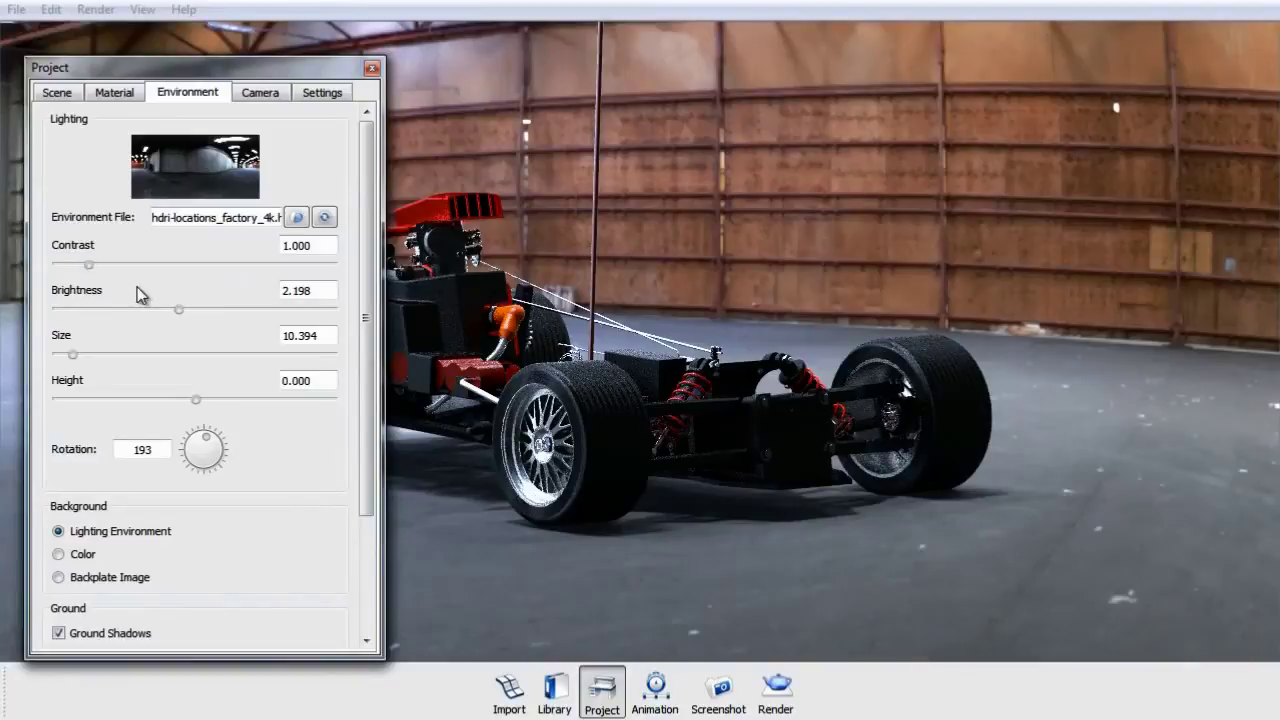
drag(245, 70, 1128, 48)
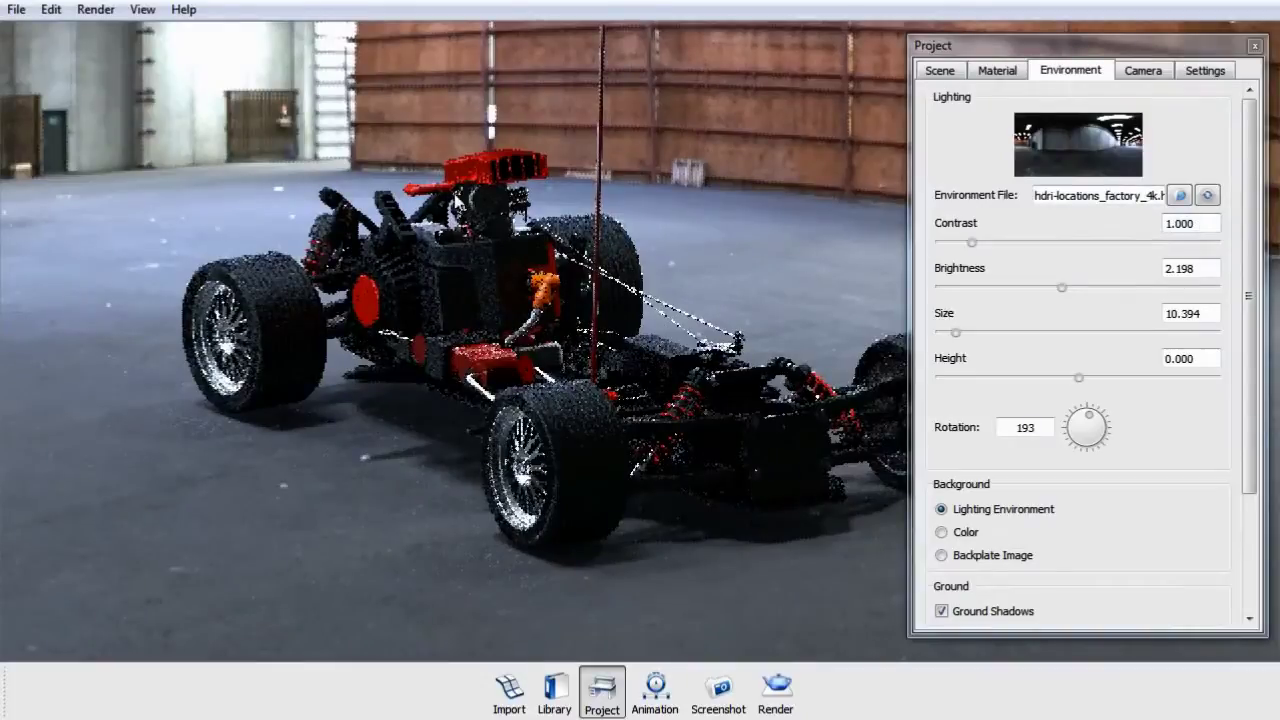
drag(455, 200, 751, 251)
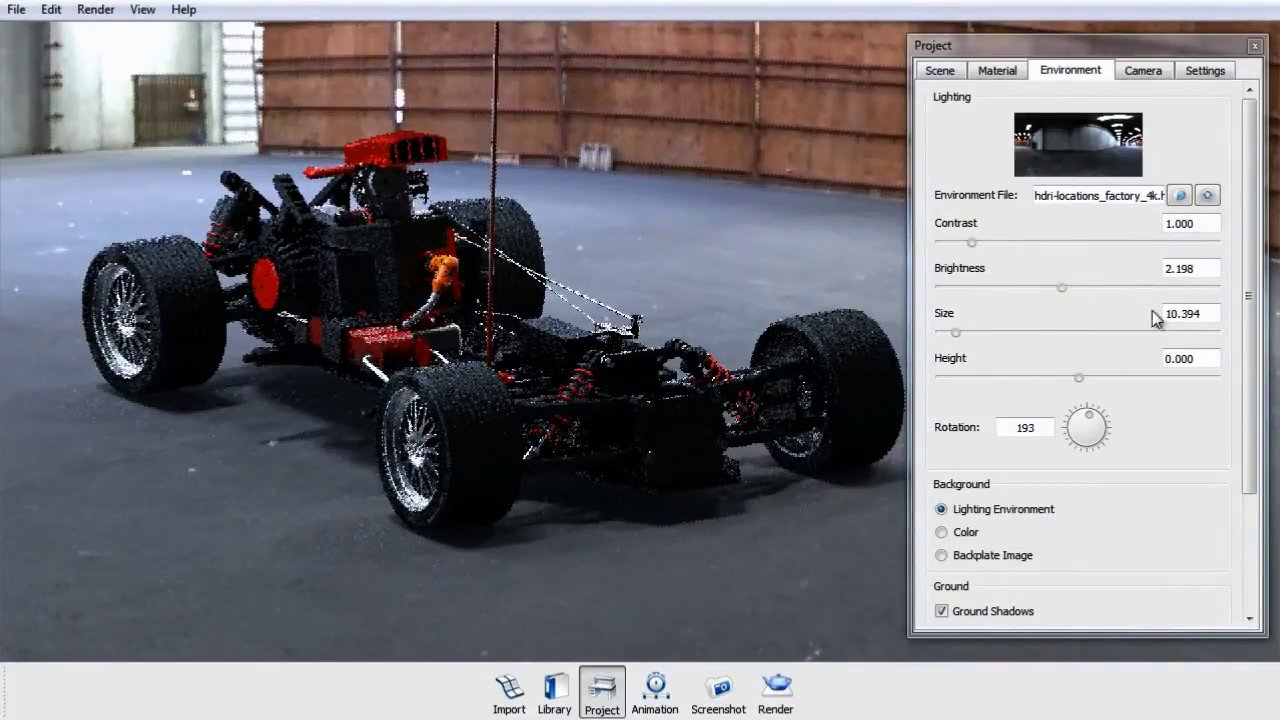
drag(1254, 364, 1256, 336)
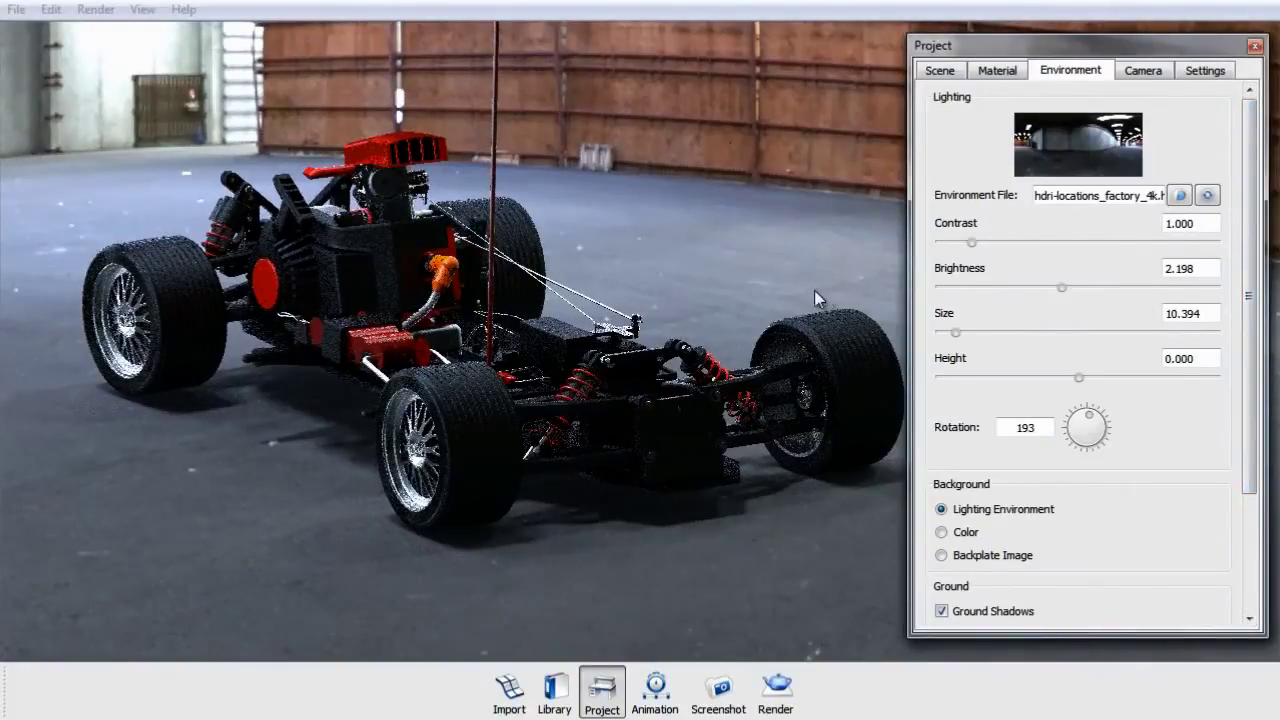
click(613, 8)
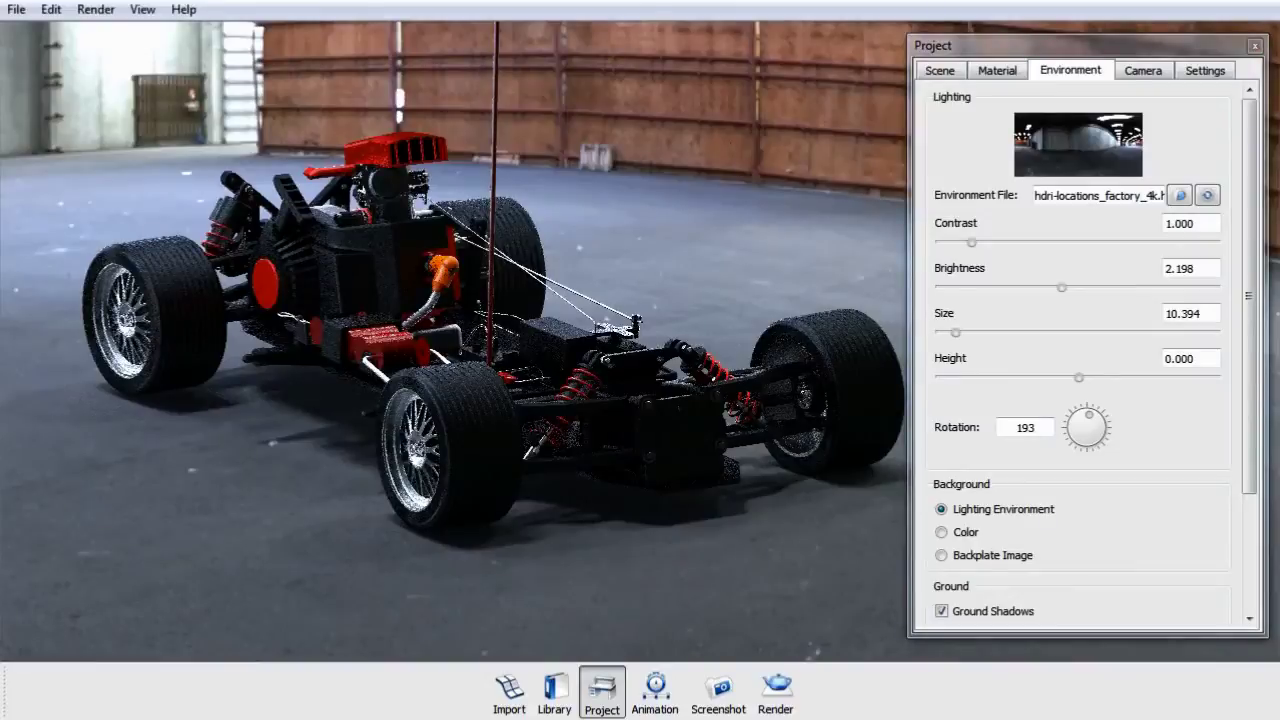
drag(1061, 287, 1093, 287)
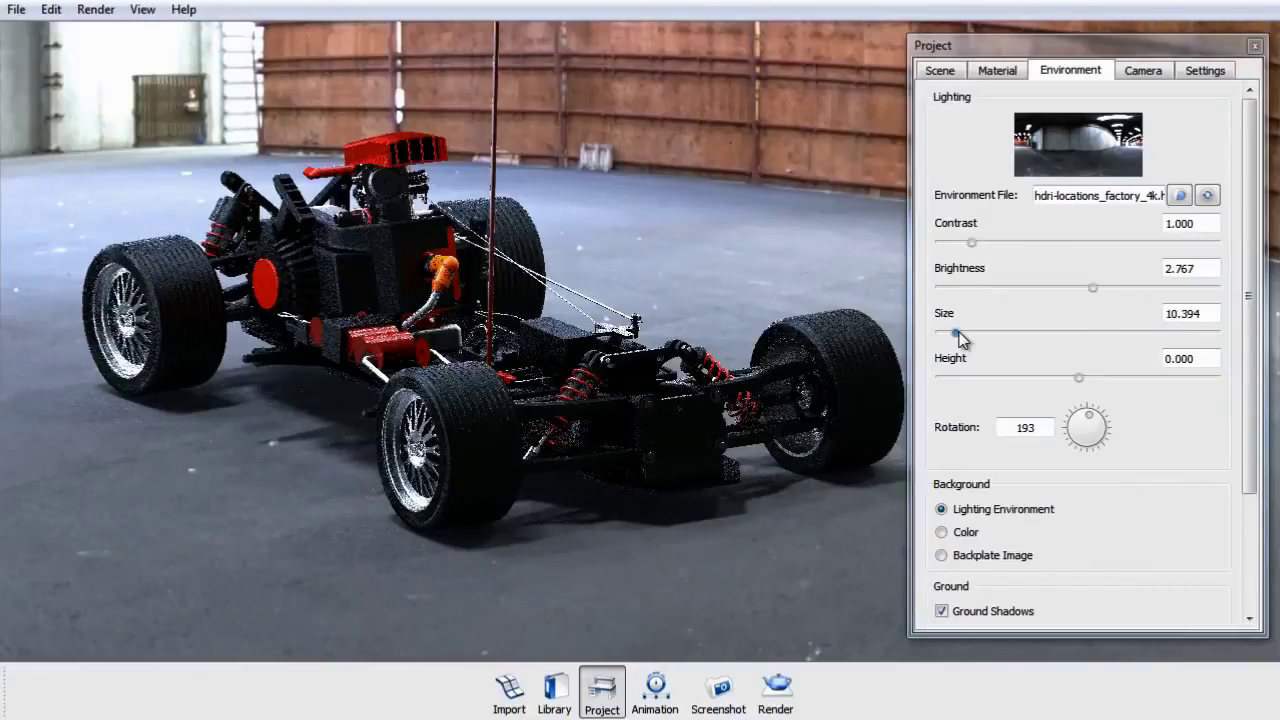
drag(962, 336, 957, 365)
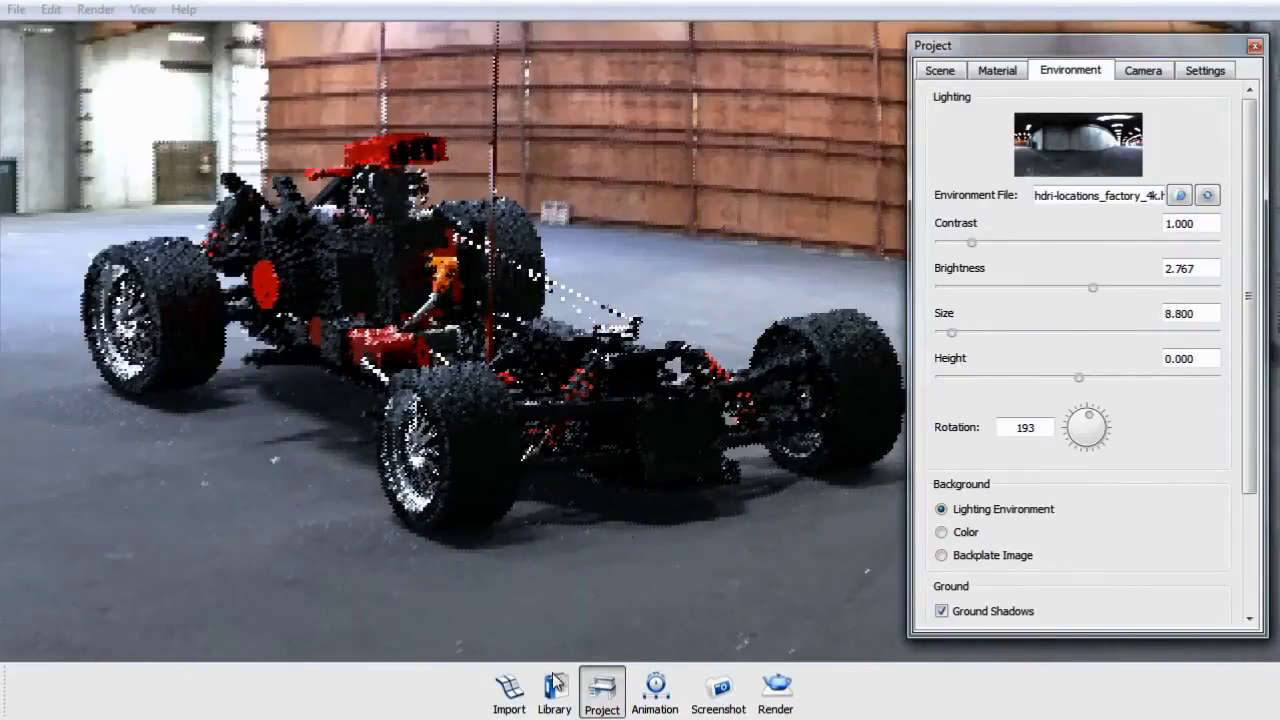
Step: Apply the plain Chrome material from the library's Metal category to the air intake on top of the engine
click(556, 688)
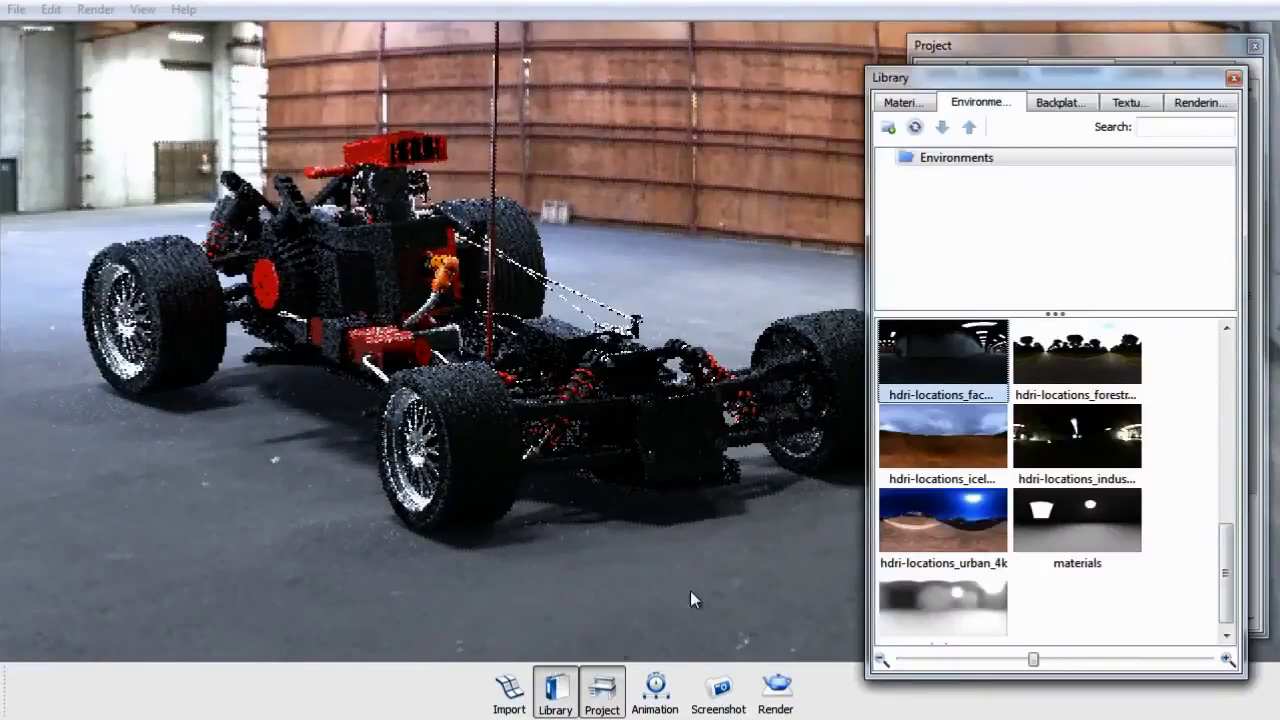
click(912, 103)
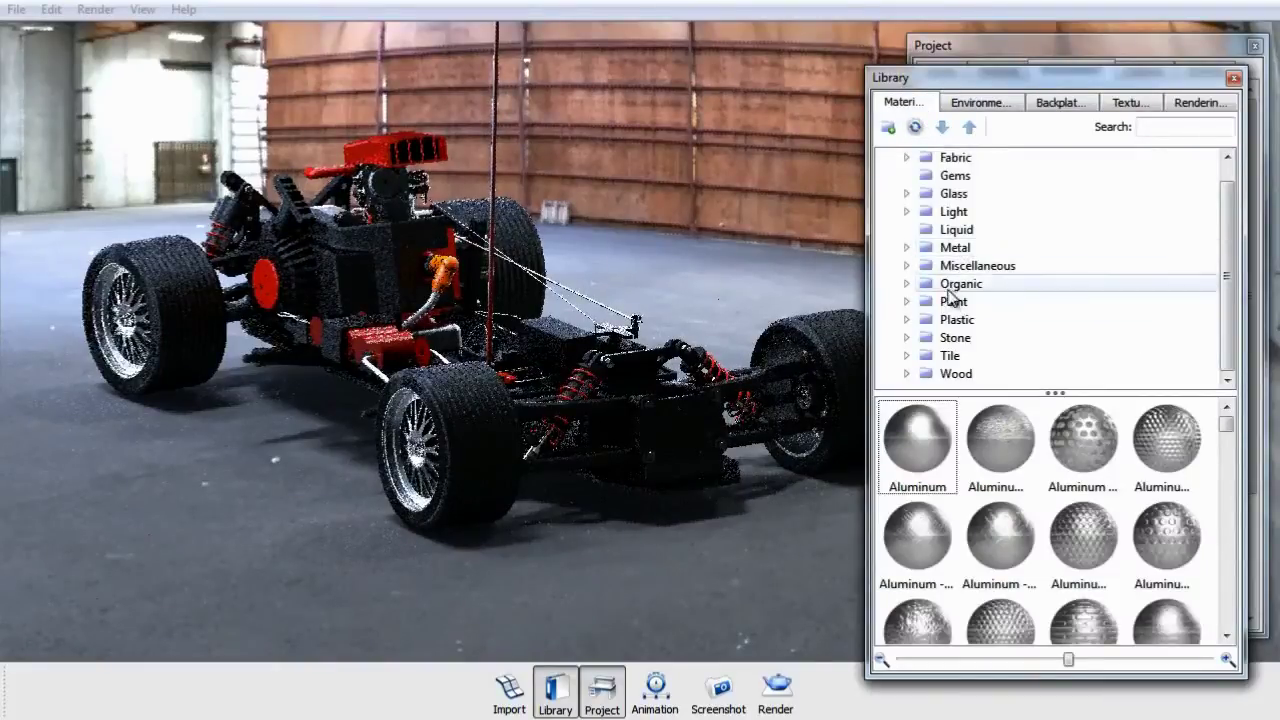
click(954, 246)
middle_drag(617, 371, 693, 544)
click(906, 247)
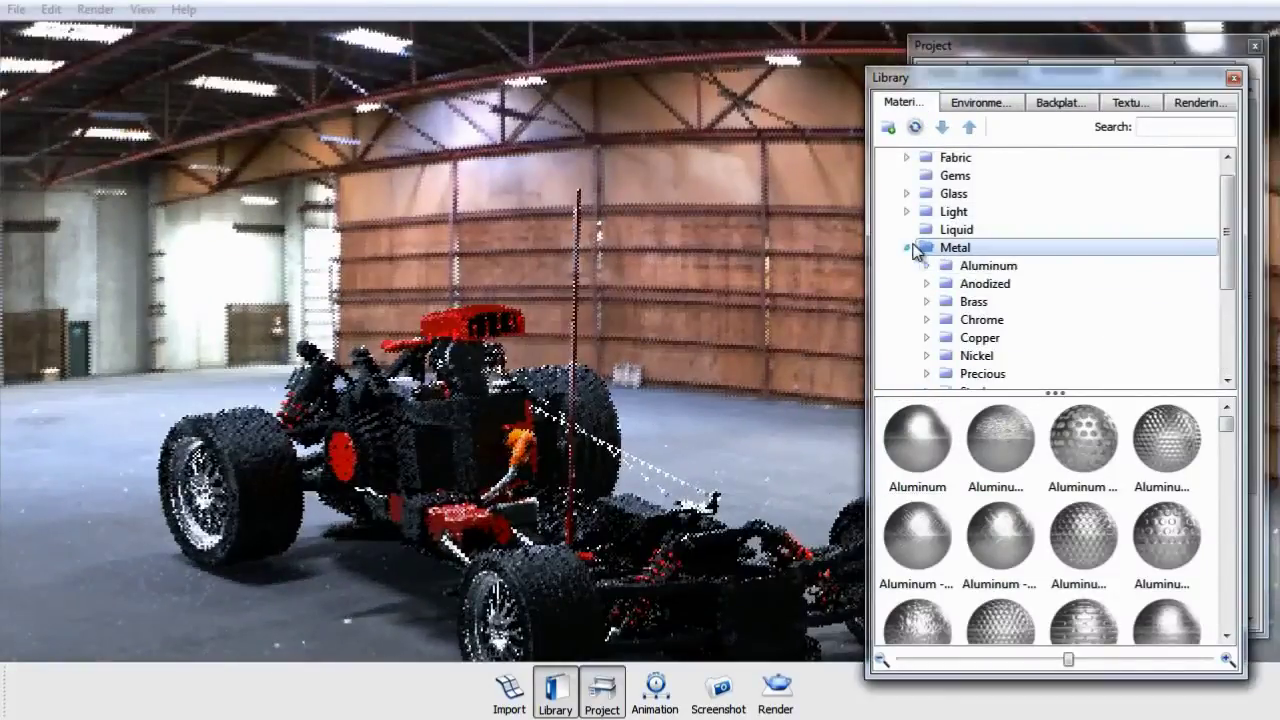
click(982, 337)
click(982, 319)
drag(917, 440, 445, 316)
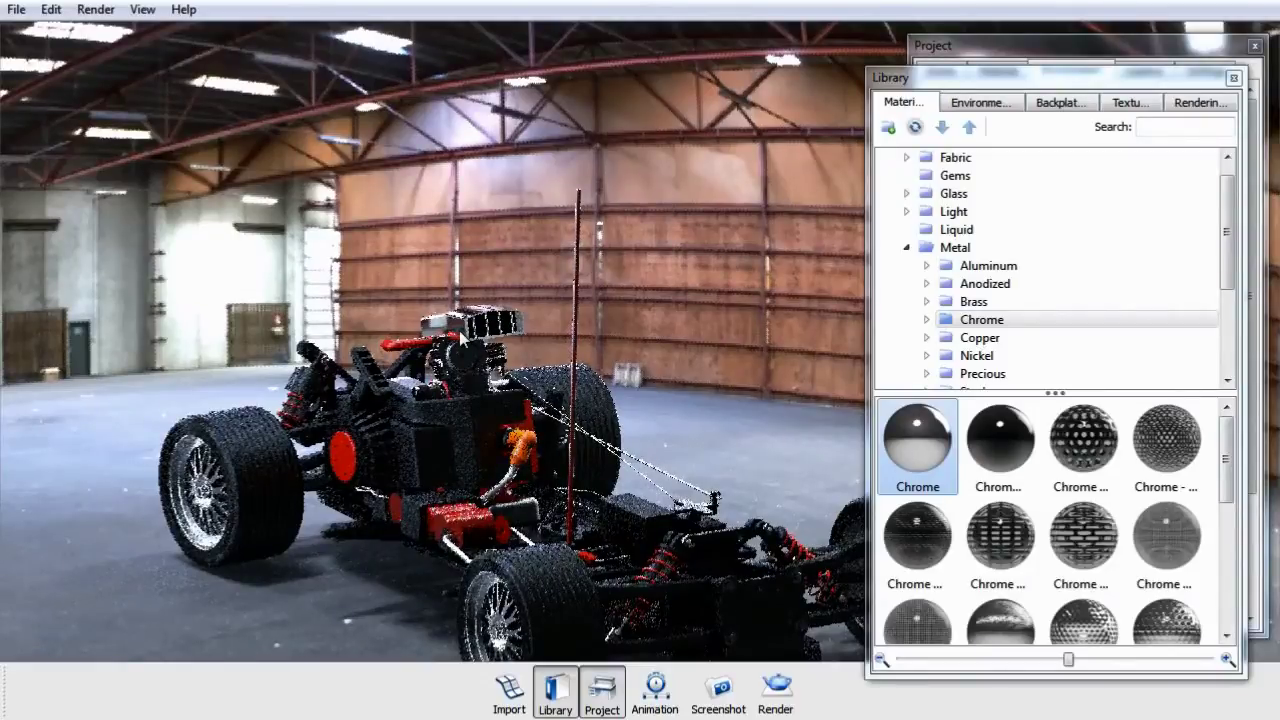
Step: Examine the reflections on the chrome air intake up close from above and close the library
drag(475, 342, 668, 358)
scroll(665, 350, up, 6)
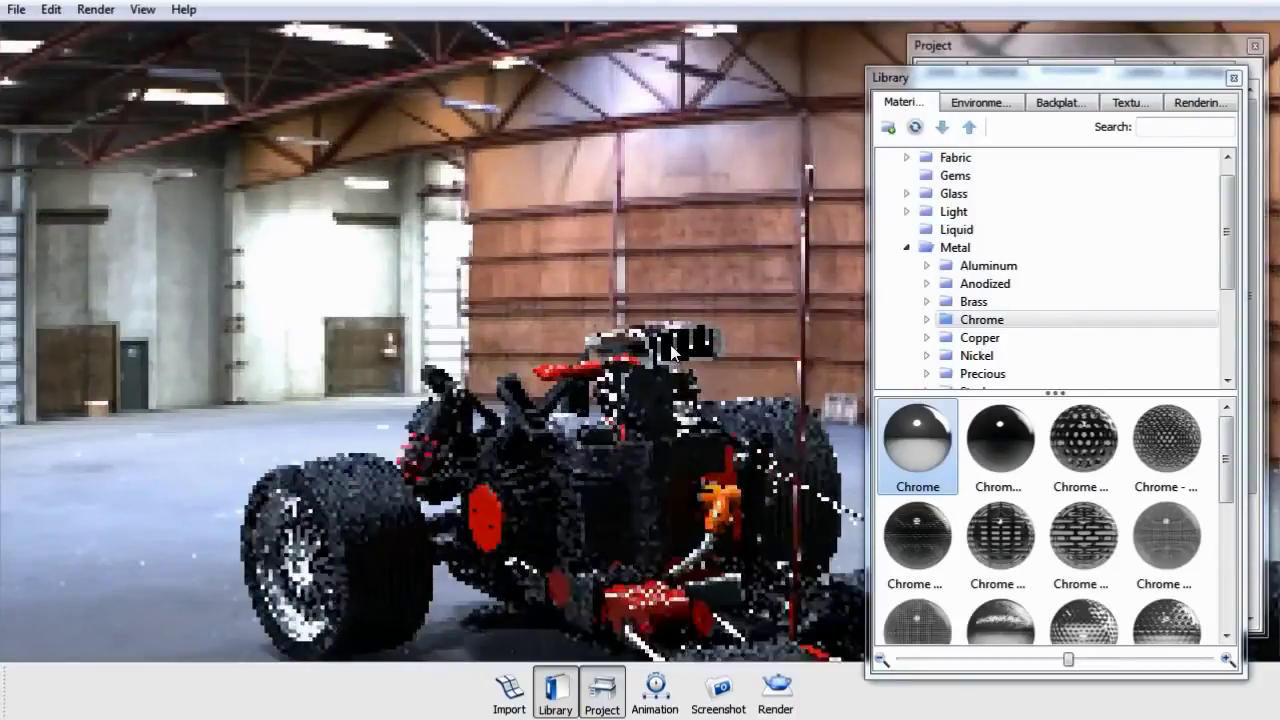
scroll(665, 345, up, 4)
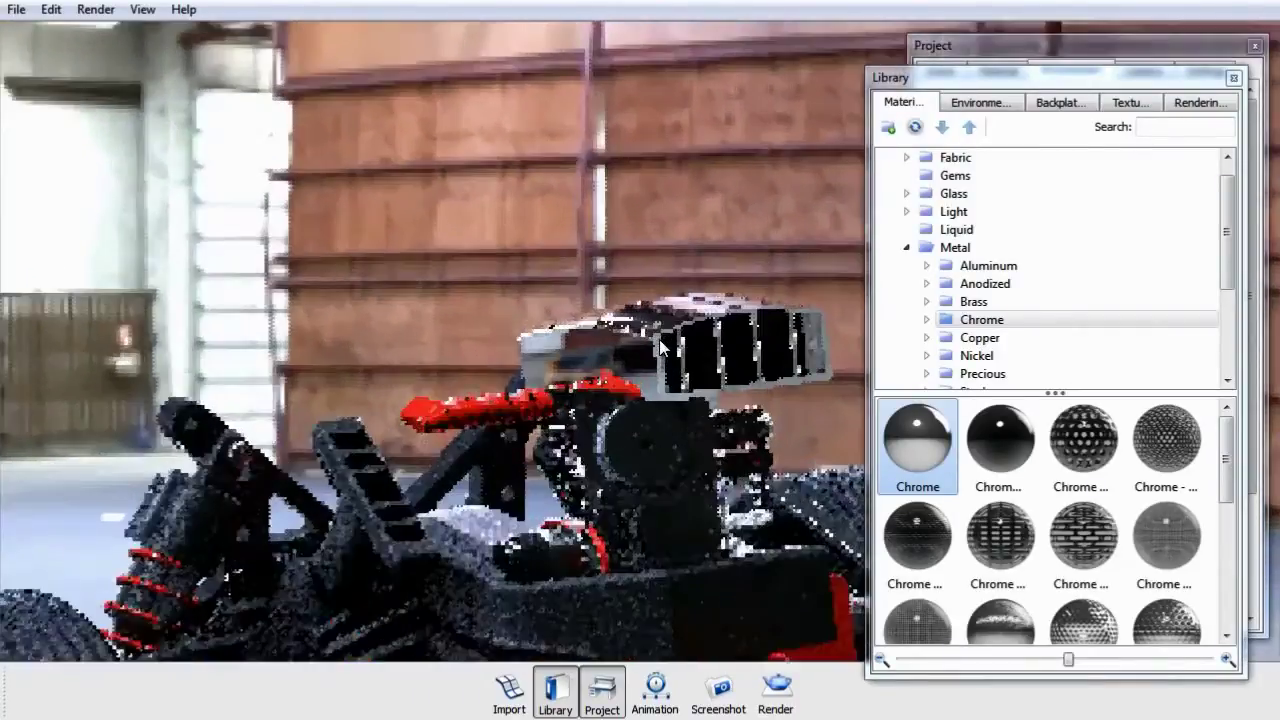
drag(672, 331, 686, 446)
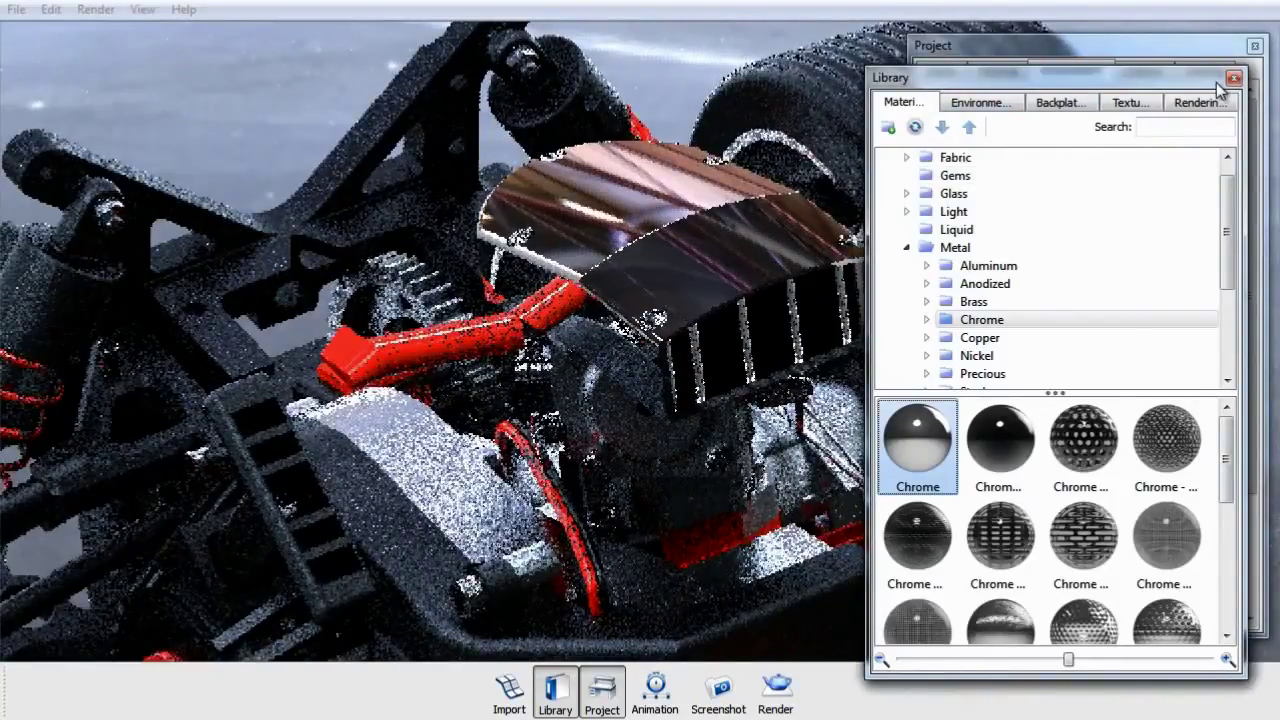
click(1233, 79)
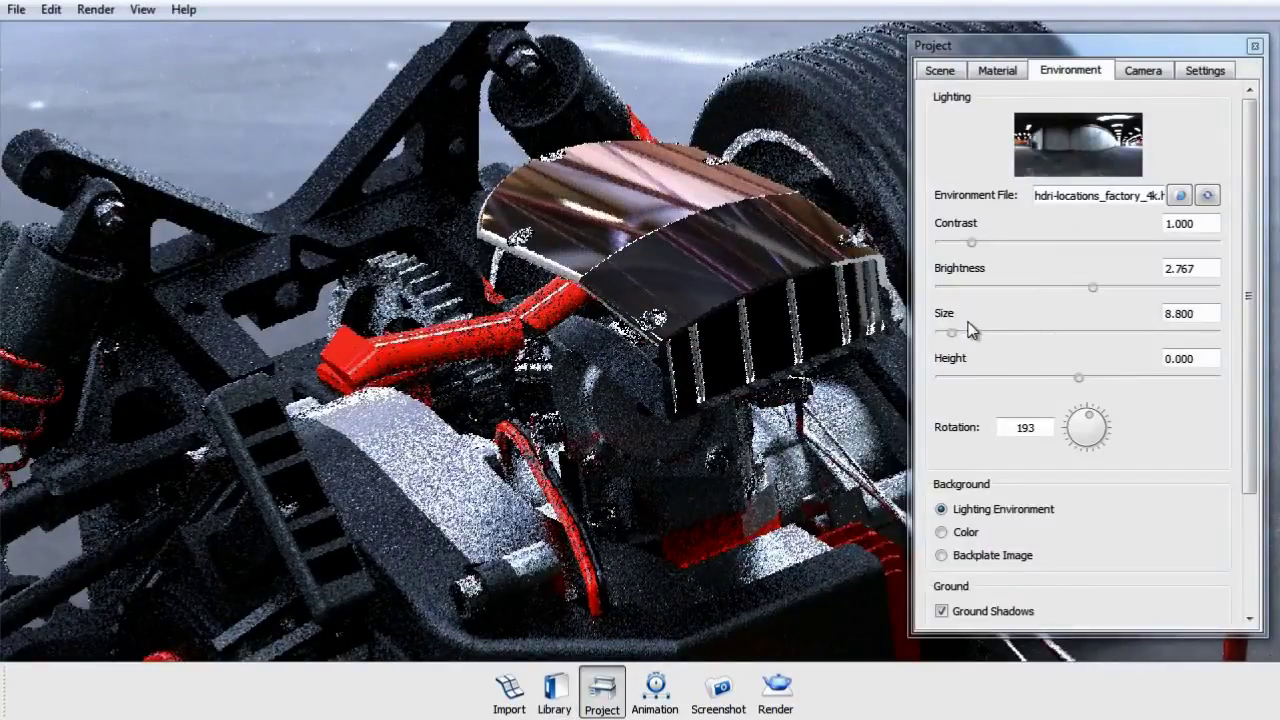
Step: Set the environment size to 81 and its height to 0.147, and view the small car within the whole factory hall
drag(952, 332, 1160, 338)
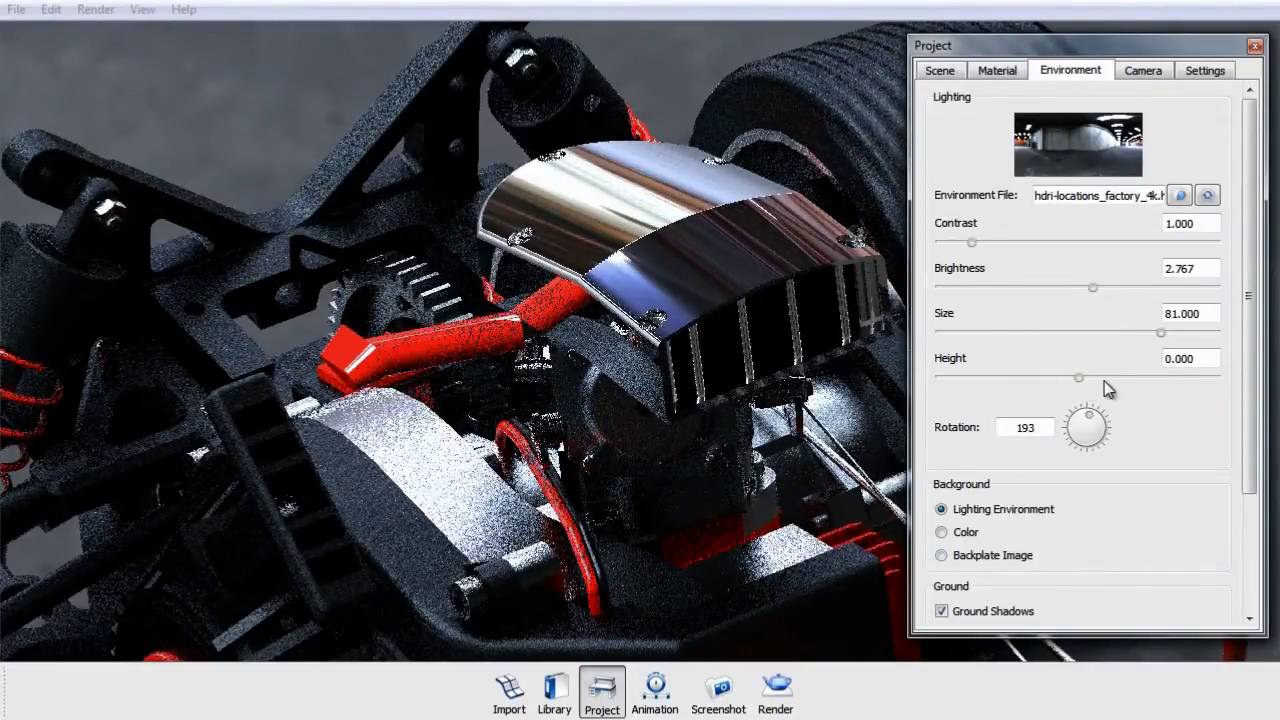
drag(1080, 383, 1117, 388)
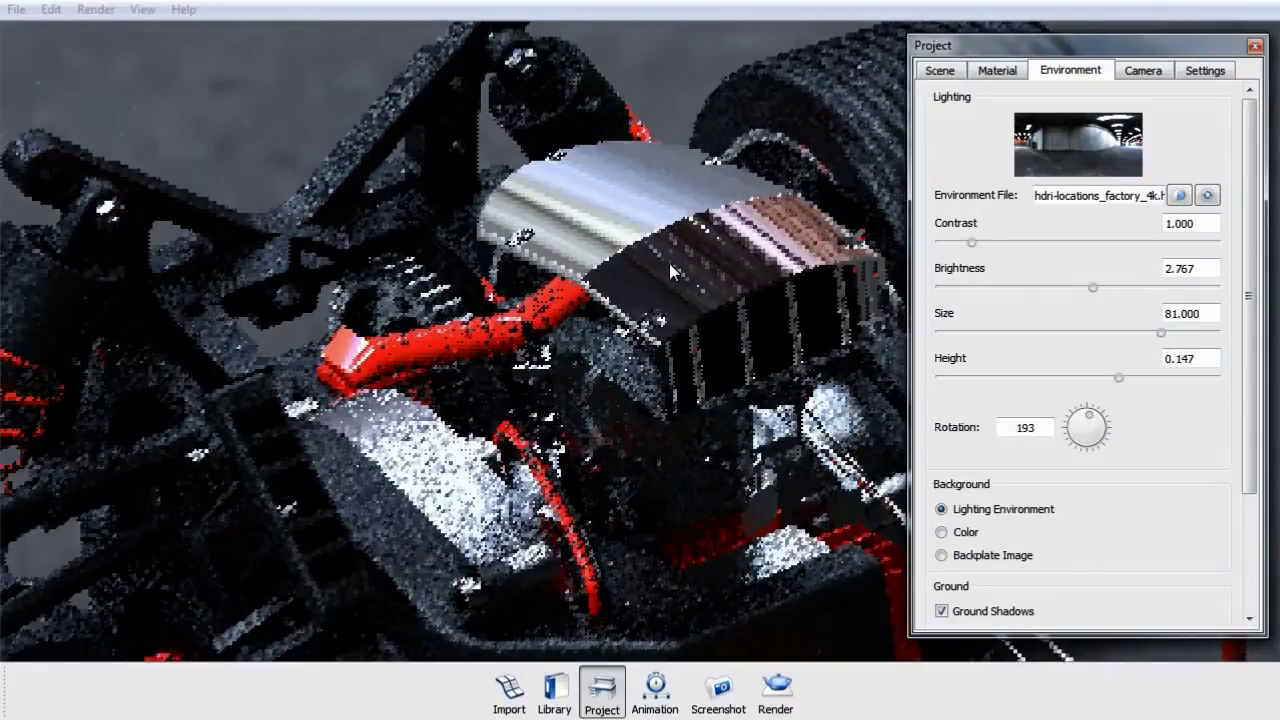
scroll(669, 264, down, 4)
scroll(673, 277, down, 5)
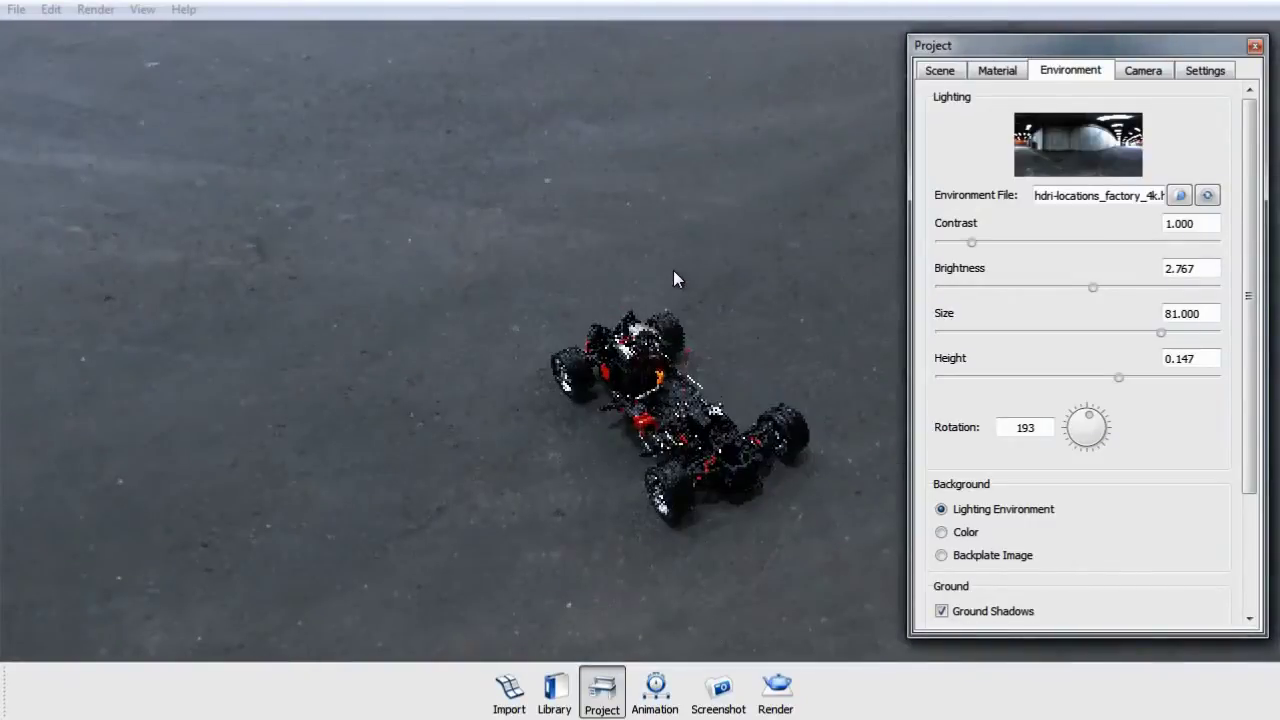
drag(673, 277, 348, 226)
scroll(345, 240, down, 3)
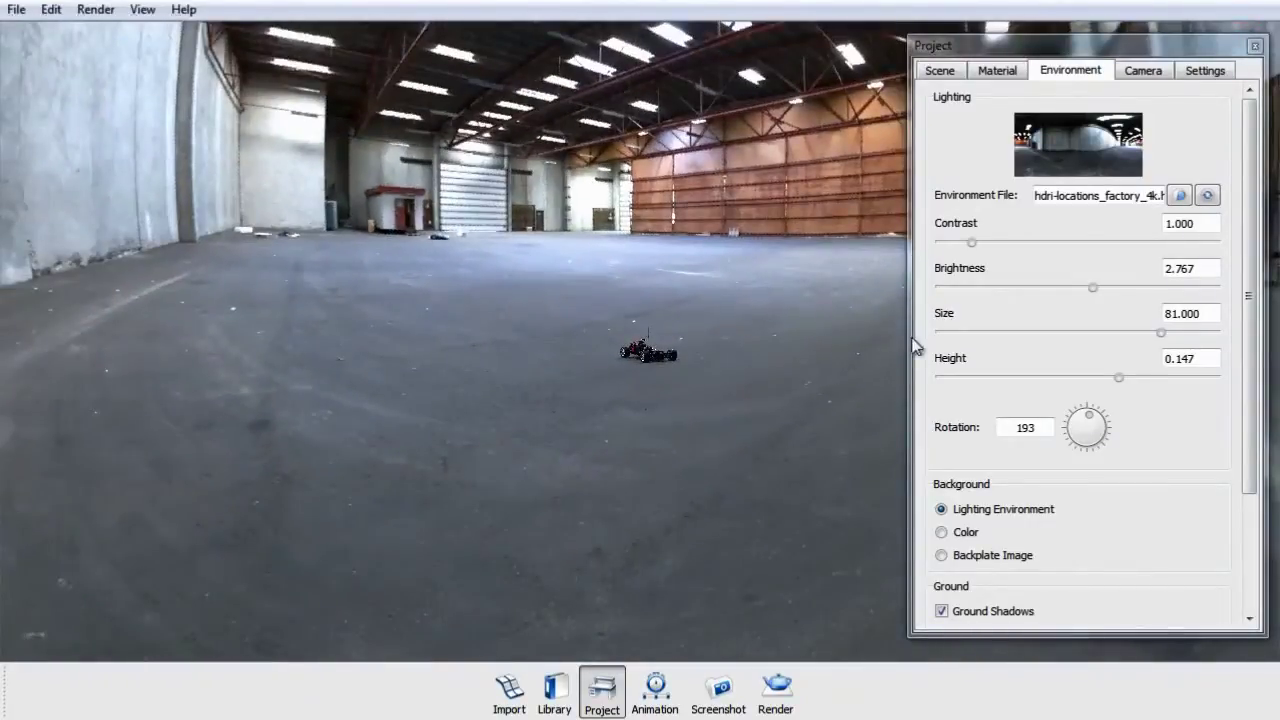
Step: Set the environment size to 22.955 and try different heights, ending at 0.049
drag(1158, 334, 989, 334)
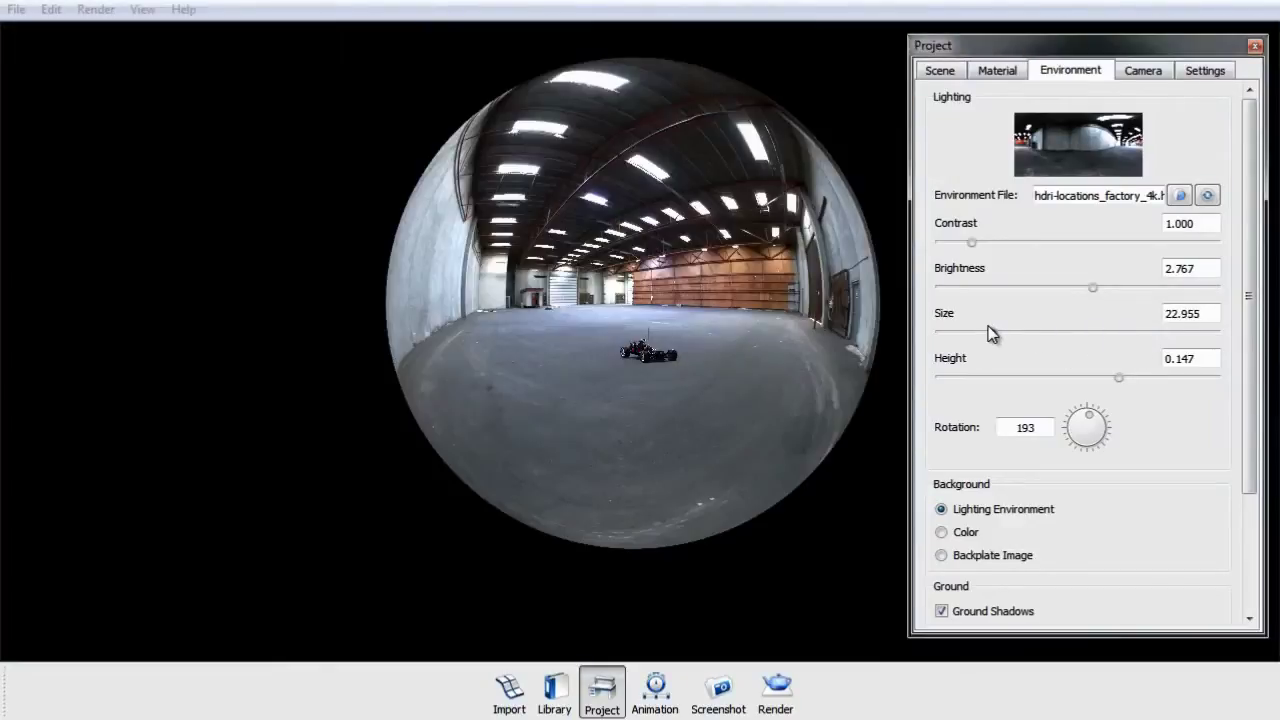
drag(1116, 377, 965, 352)
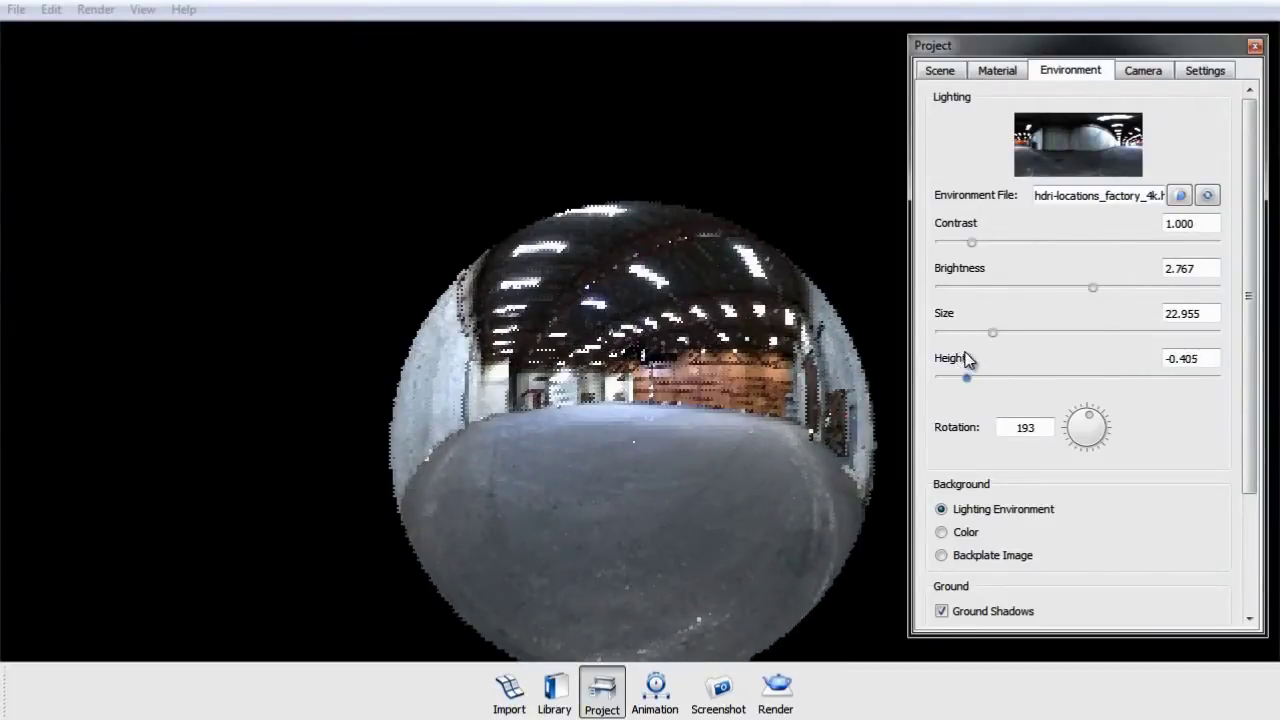
drag(1040, 376, 1097, 393)
Step: View the chassis close up and rotate the lighting environment to -112 degrees
scroll(790, 350, up, 10)
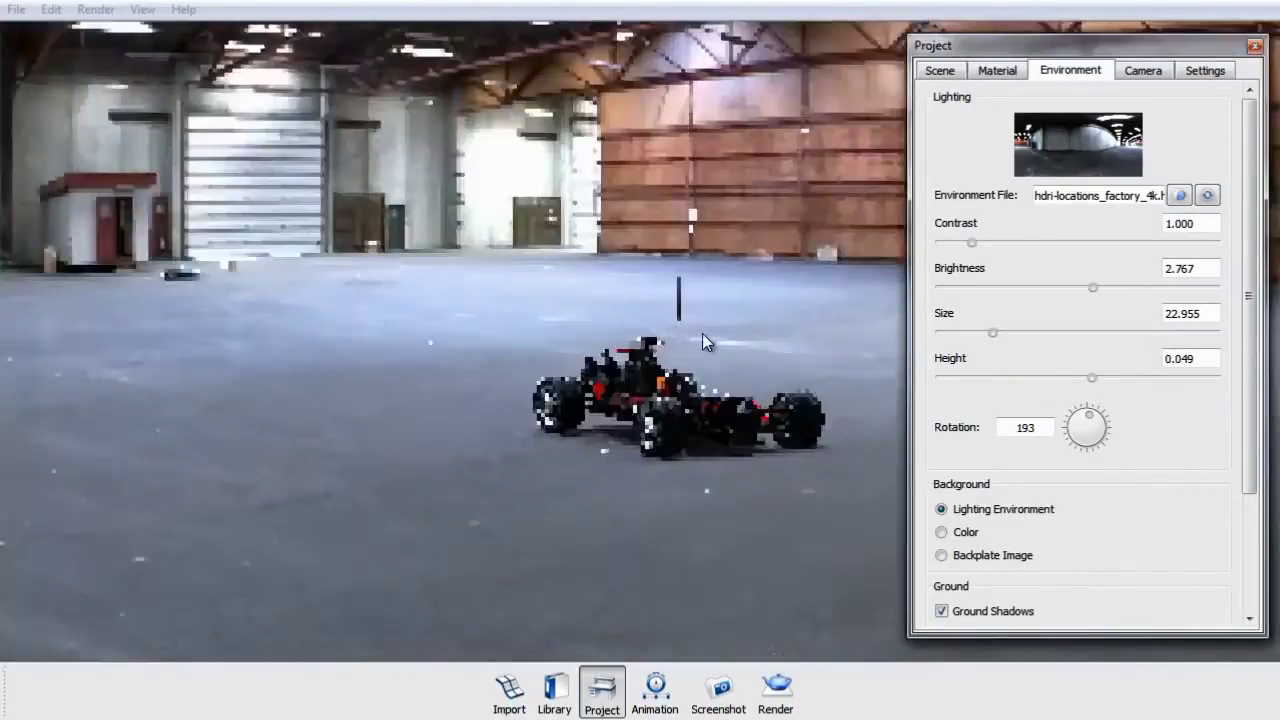
scroll(707, 337, up, 3)
drag(716, 337, 190, 400)
scroll(712, 442, up, 2)
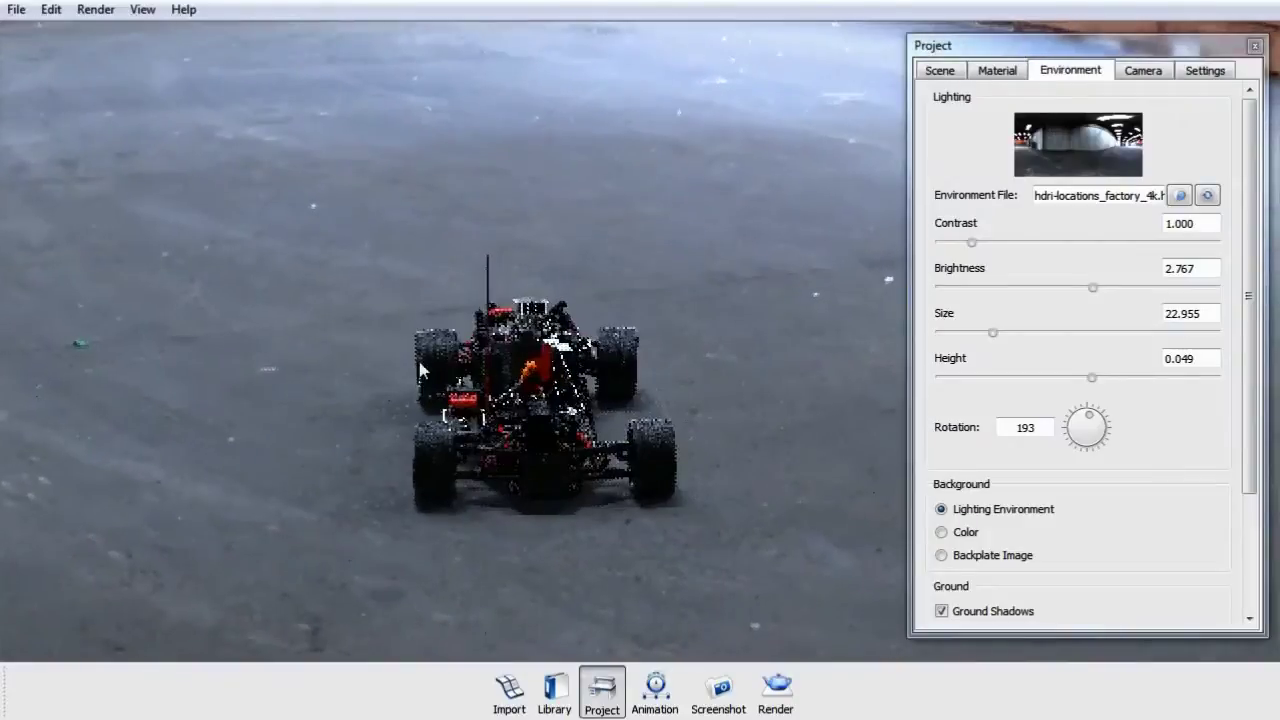
scroll(487, 366, up, 4)
scroll(491, 375, up, 6)
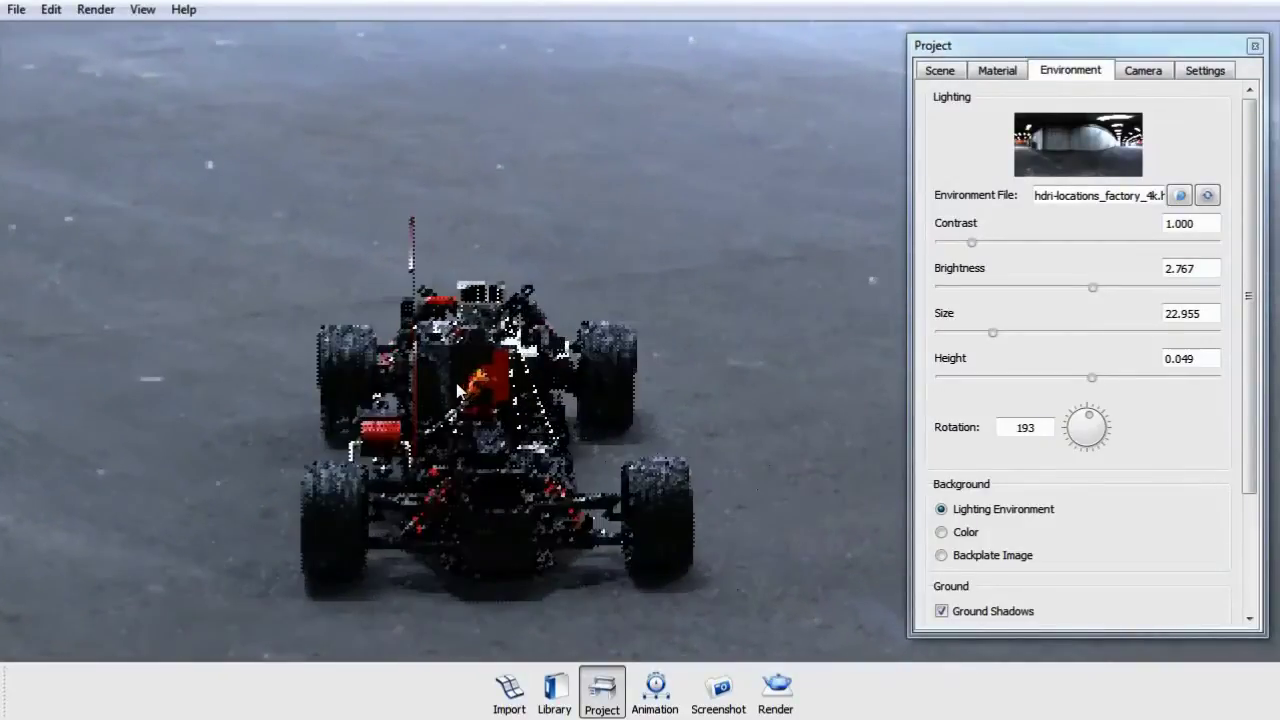
drag(484, 392, 756, 386)
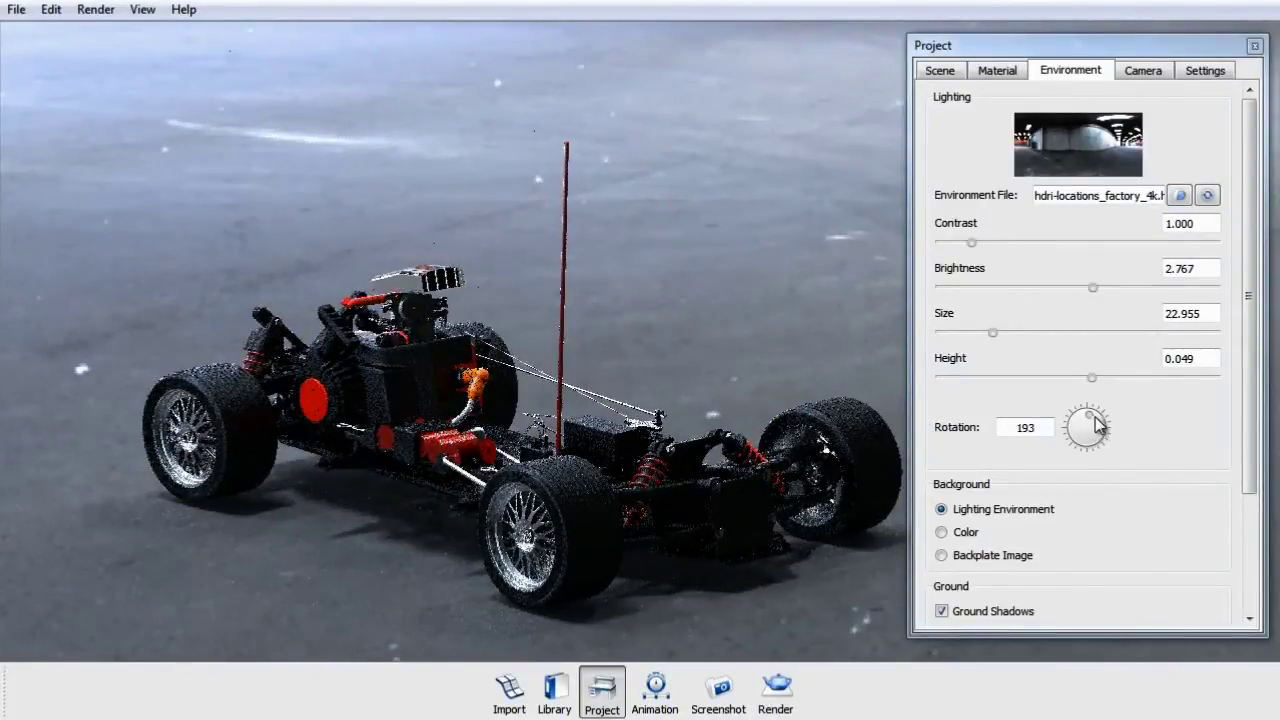
drag(1086, 423, 1113, 427)
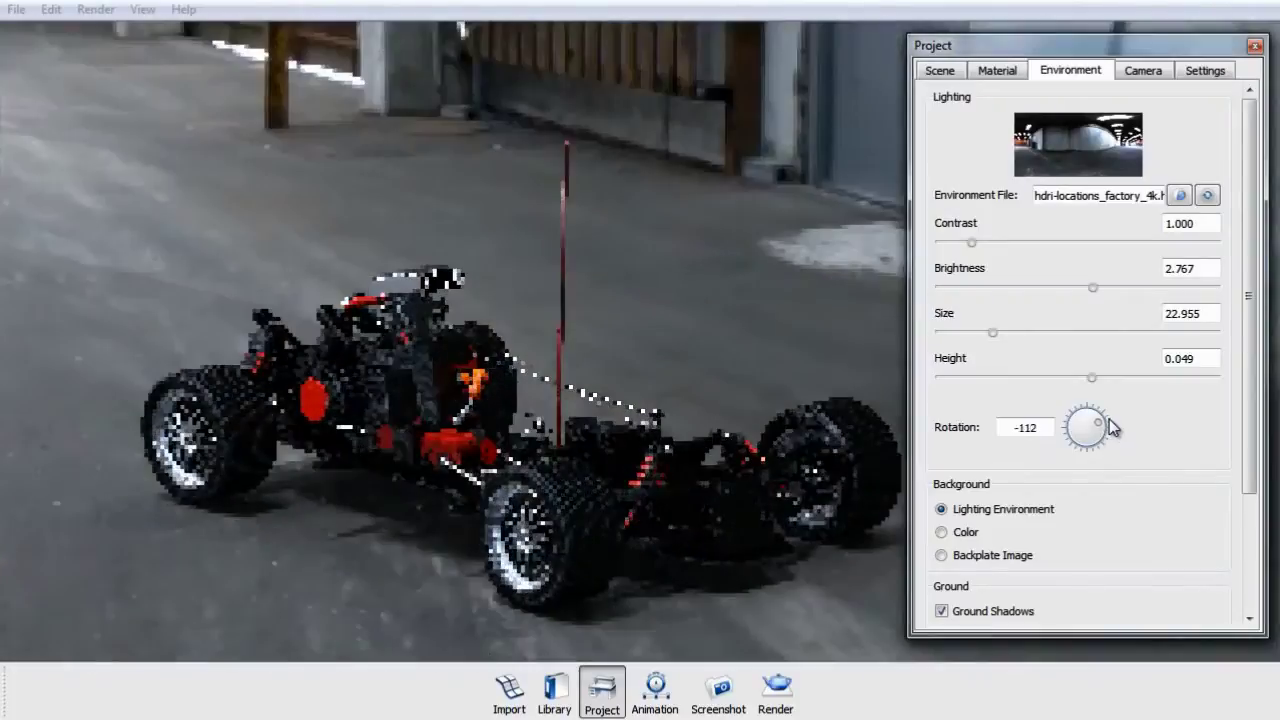
Step: Set the environment rotation to -131 degrees while viewing the car within the whole hall
drag(690, 328, 502, 271)
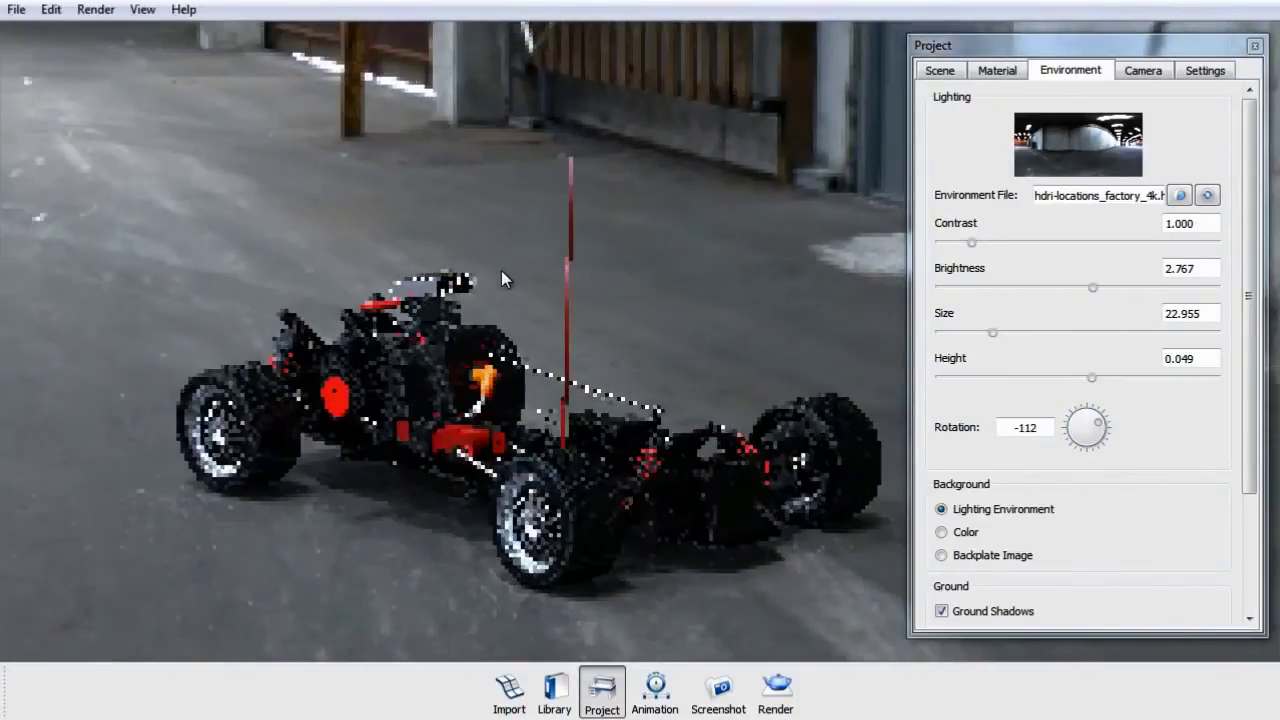
scroll(525, 276, down, 10)
scroll(534, 283, up, 2)
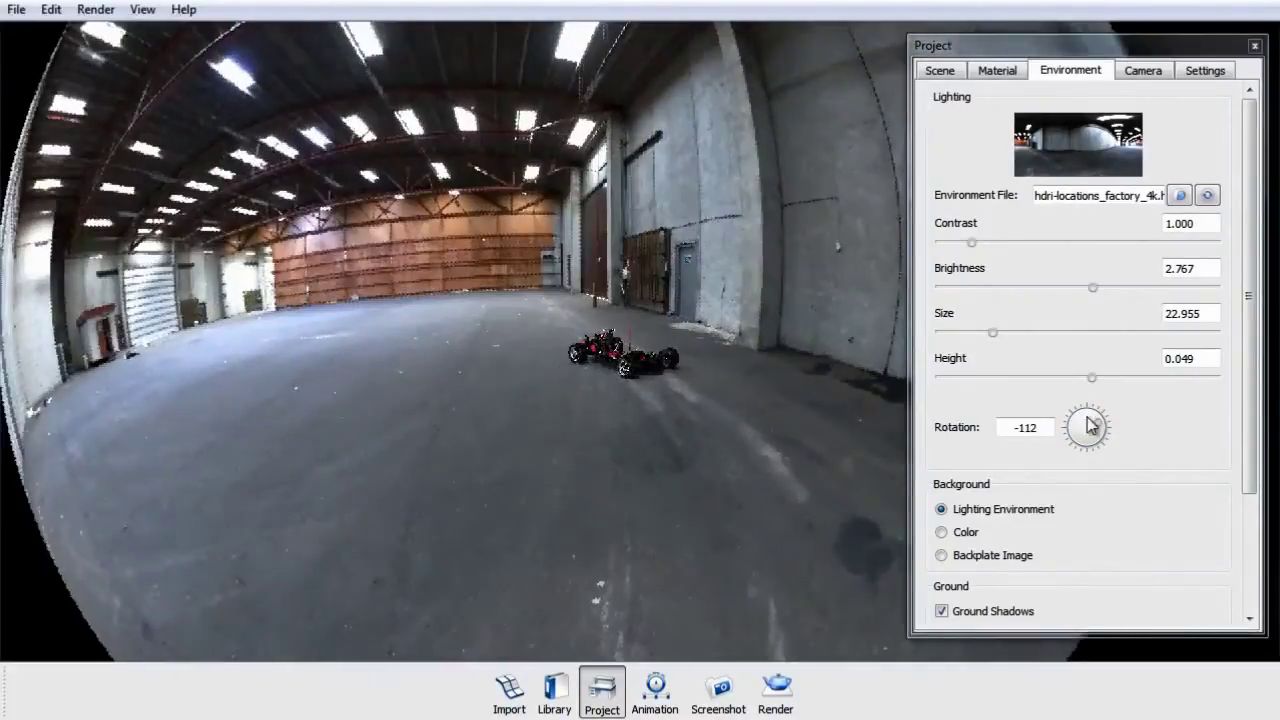
drag(1090, 425, 1011, 423)
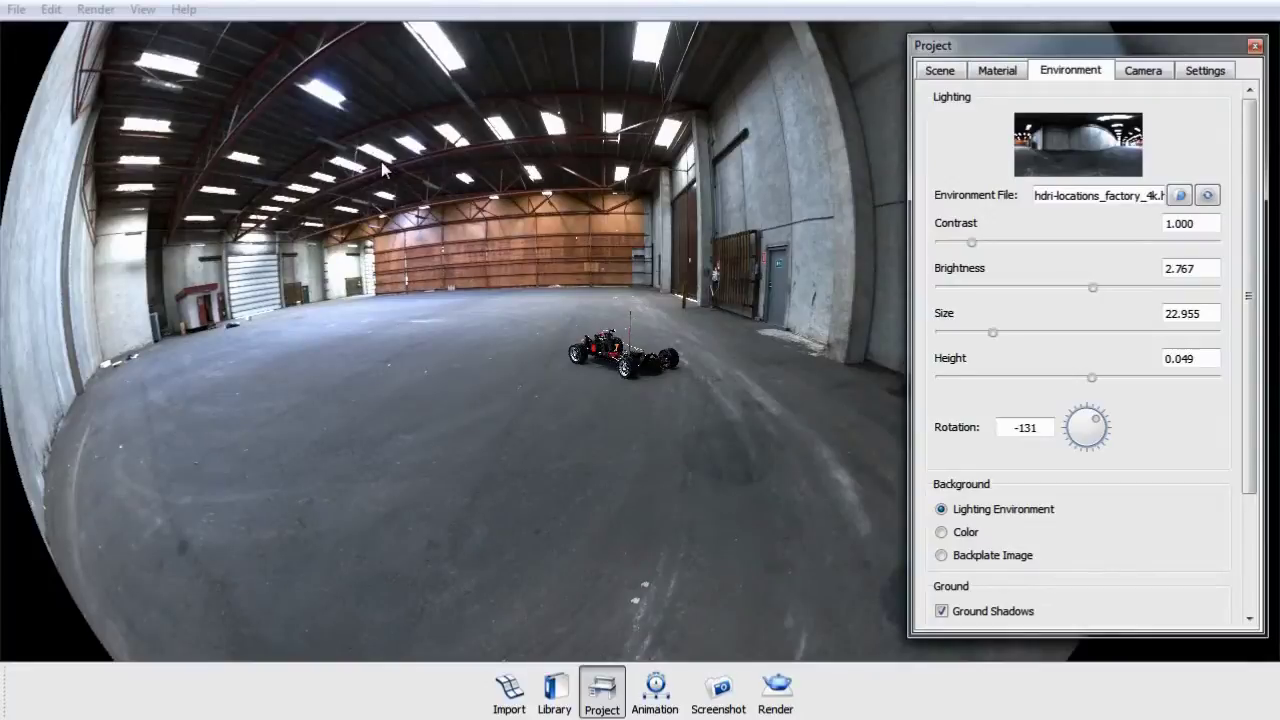
Step: Replace the factory environment with an hdri-locations industrial hall HDRI from the environment library
click(554, 690)
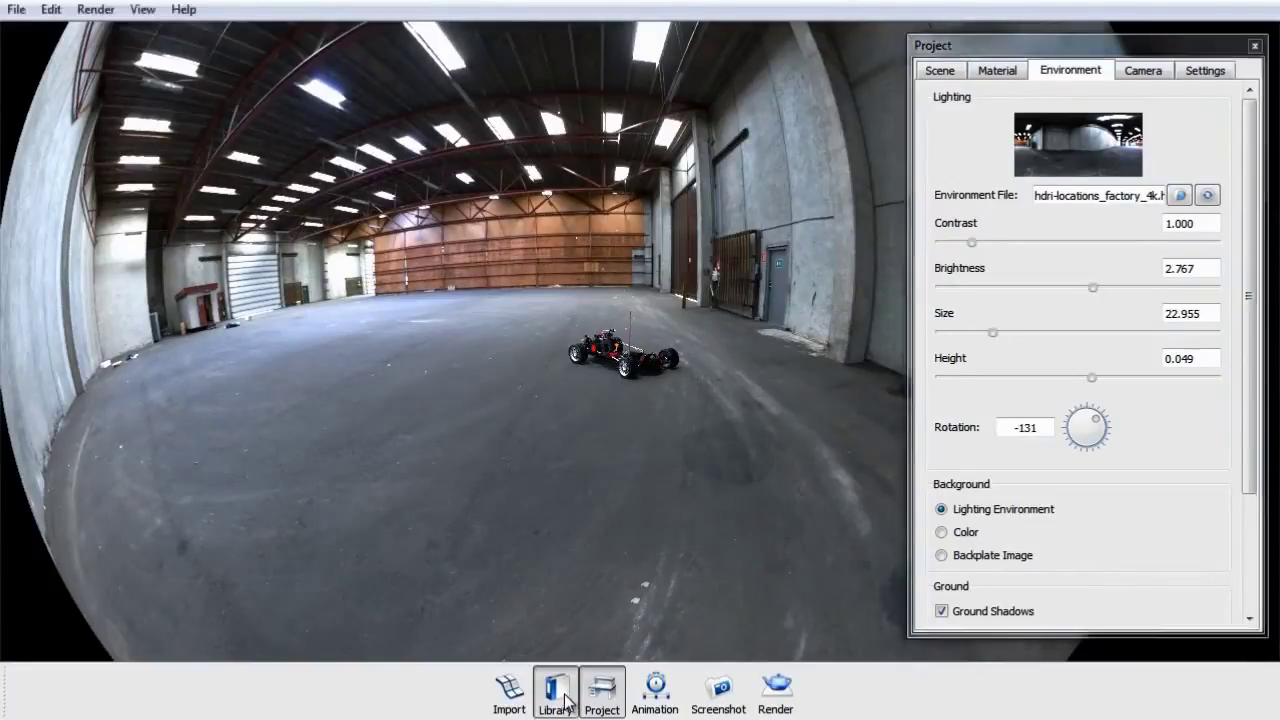
click(988, 106)
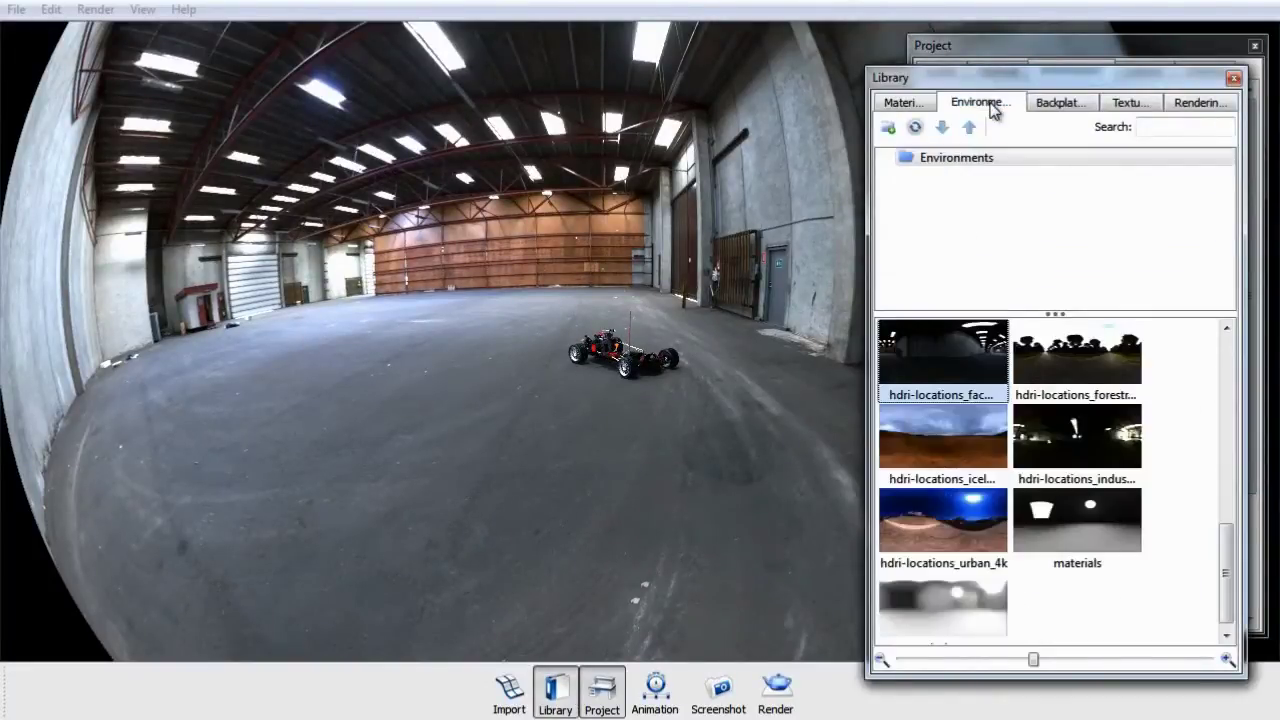
scroll(1090, 500, up, 6)
scroll(1098, 505, down, 3)
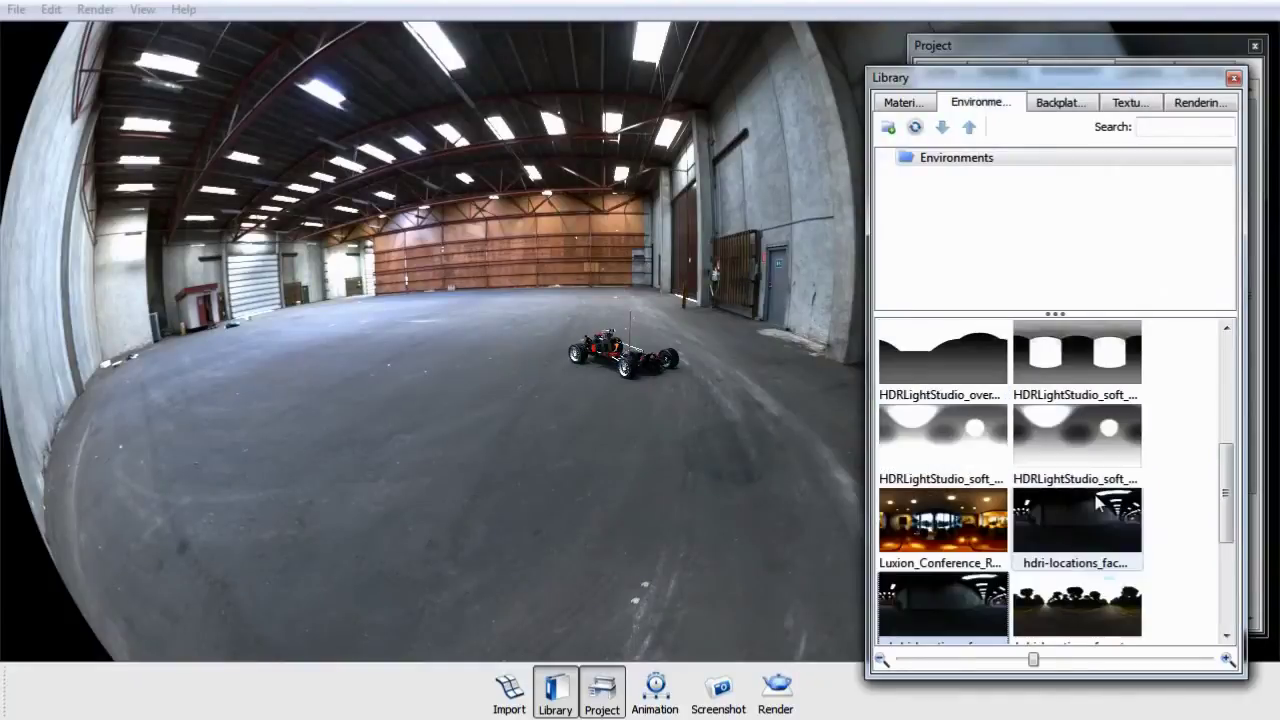
scroll(1243, 505, down, 3)
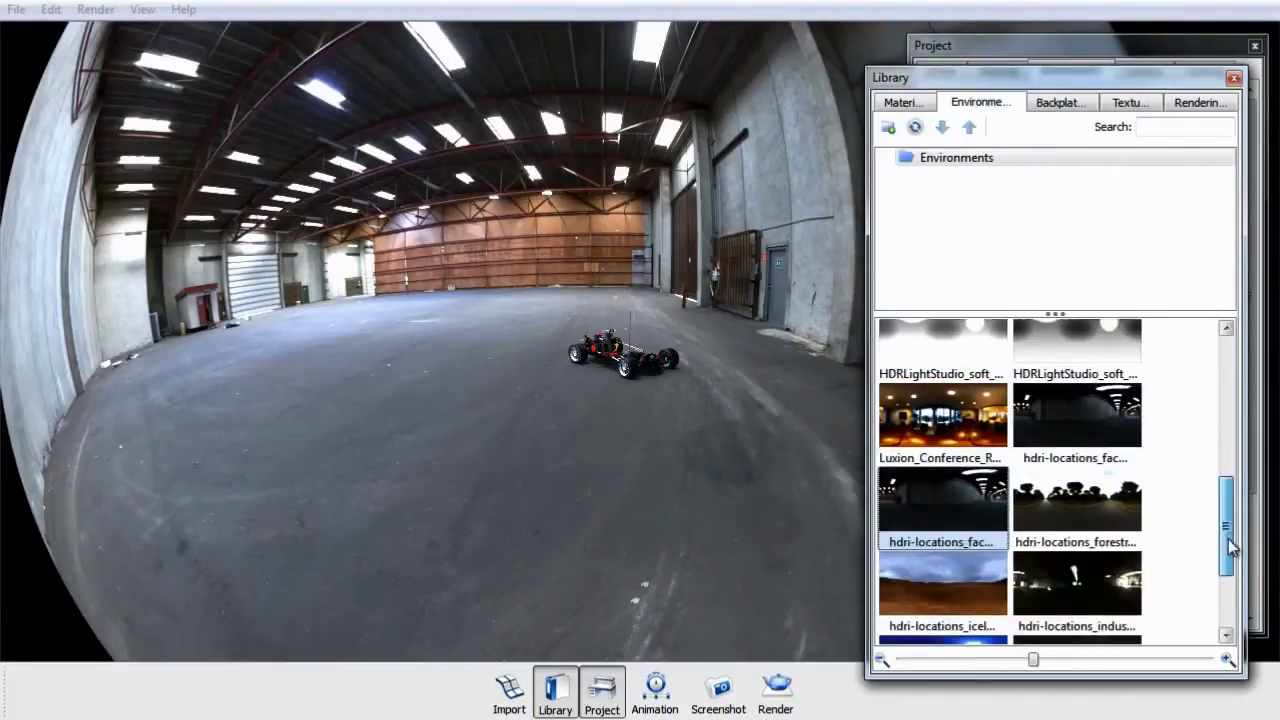
drag(1125, 440, 477, 371)
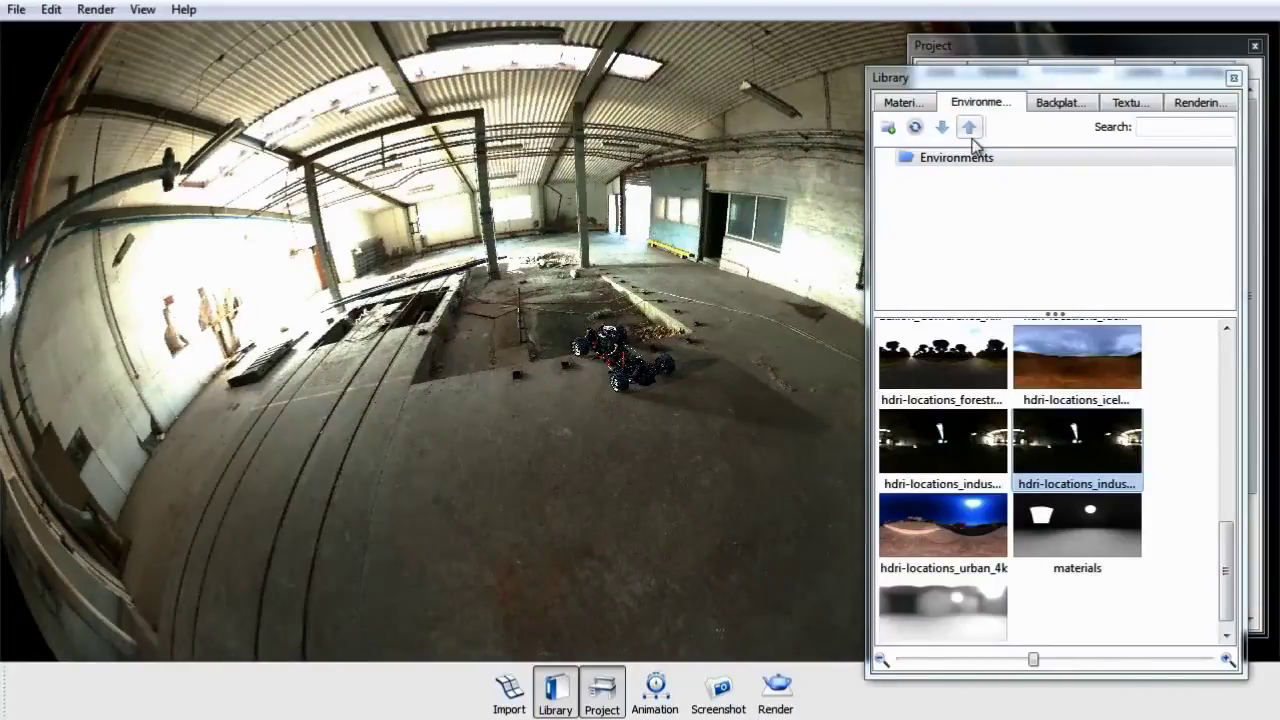
Step: In the project's advanced ground settings, set the ground size to 42.620
click(1040, 61)
scroll(980, 516, down, 3)
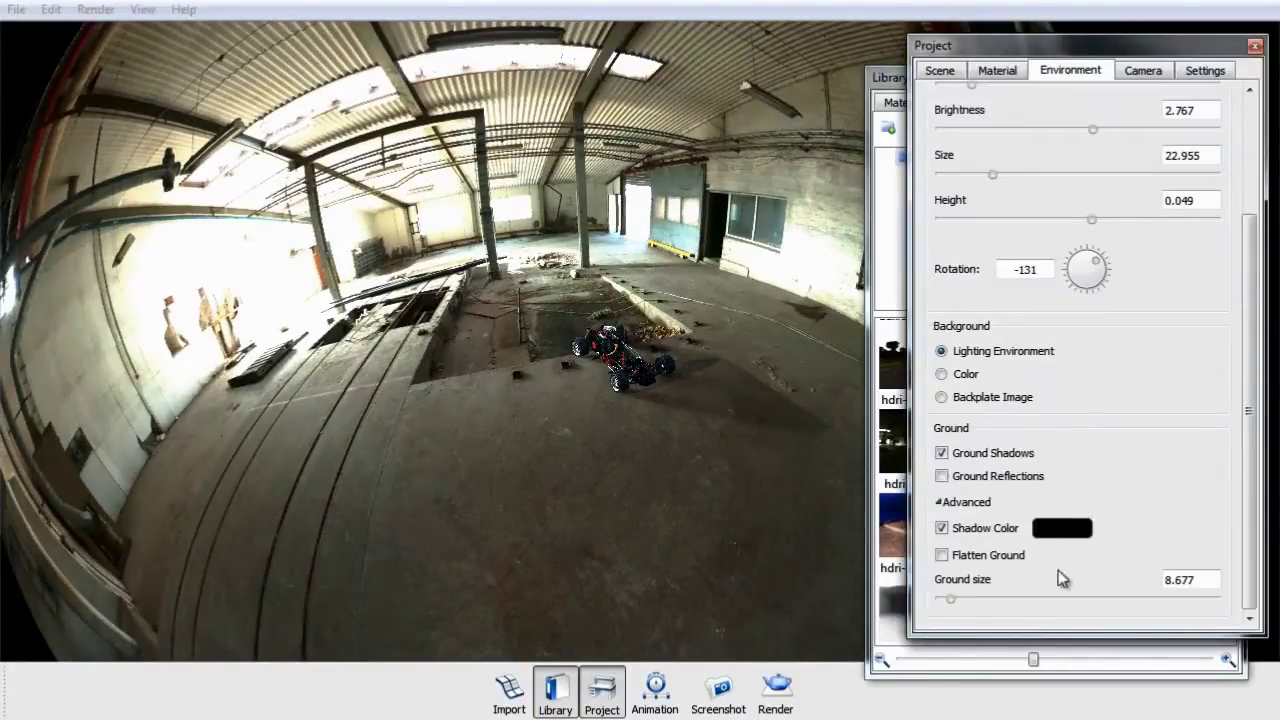
drag(1030, 606, 1058, 603)
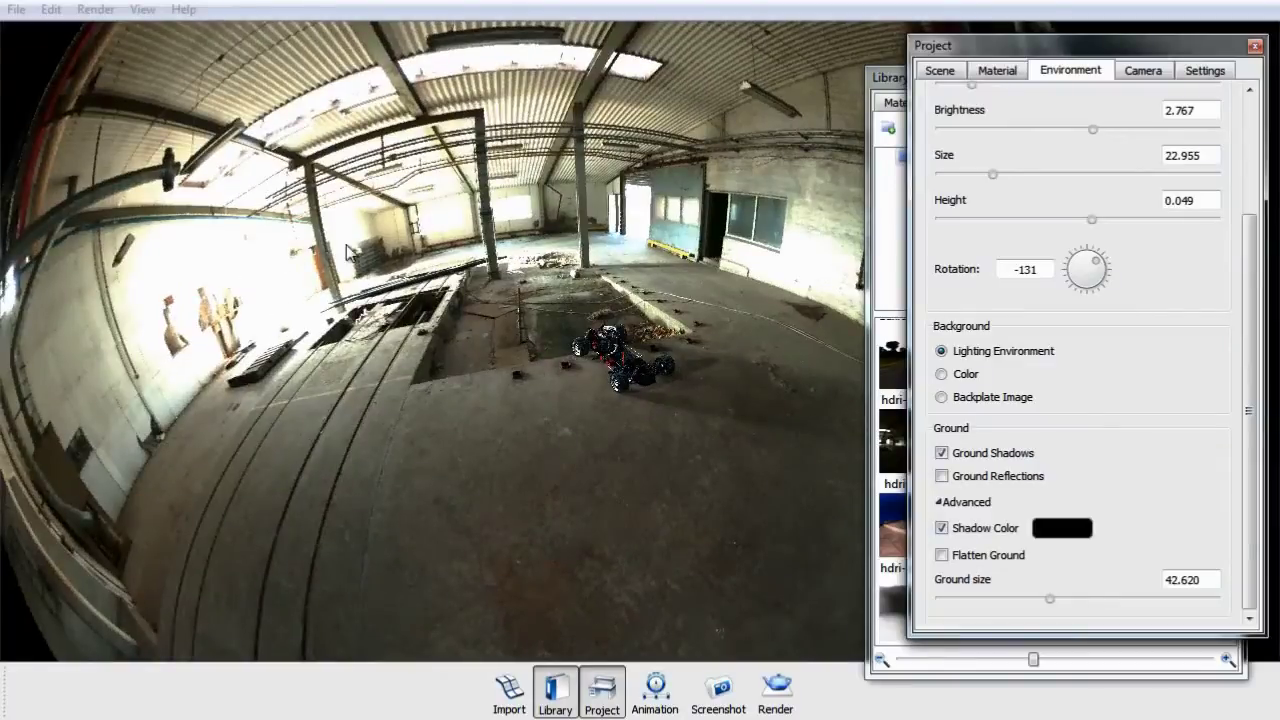
Step: Lower the environment brightness in steps to 0.031
key(Left)
key(Left)
key(Left)
key(Left)
key(Left)
key(Left)
key(Left)
key(Left)
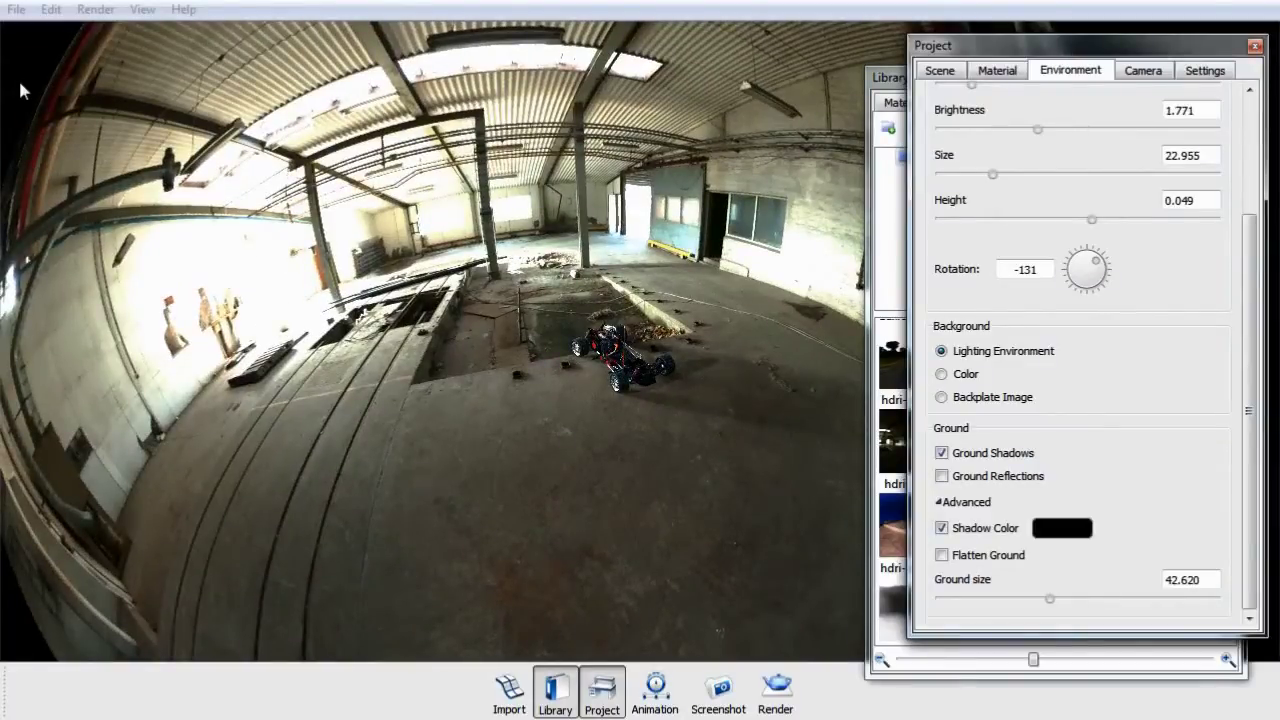
key(Left)
key(Left)
key(Left)
key(Left)
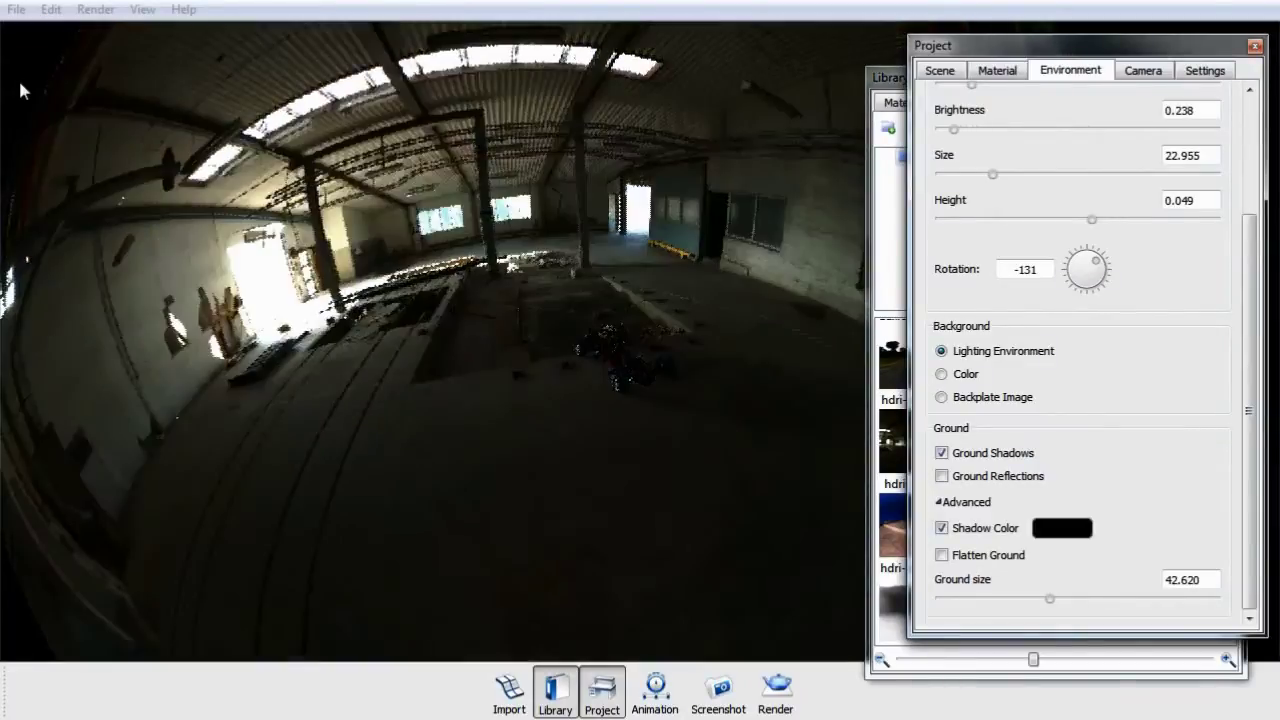
key(Left)
key(Left)
key(Left)
key(Left)
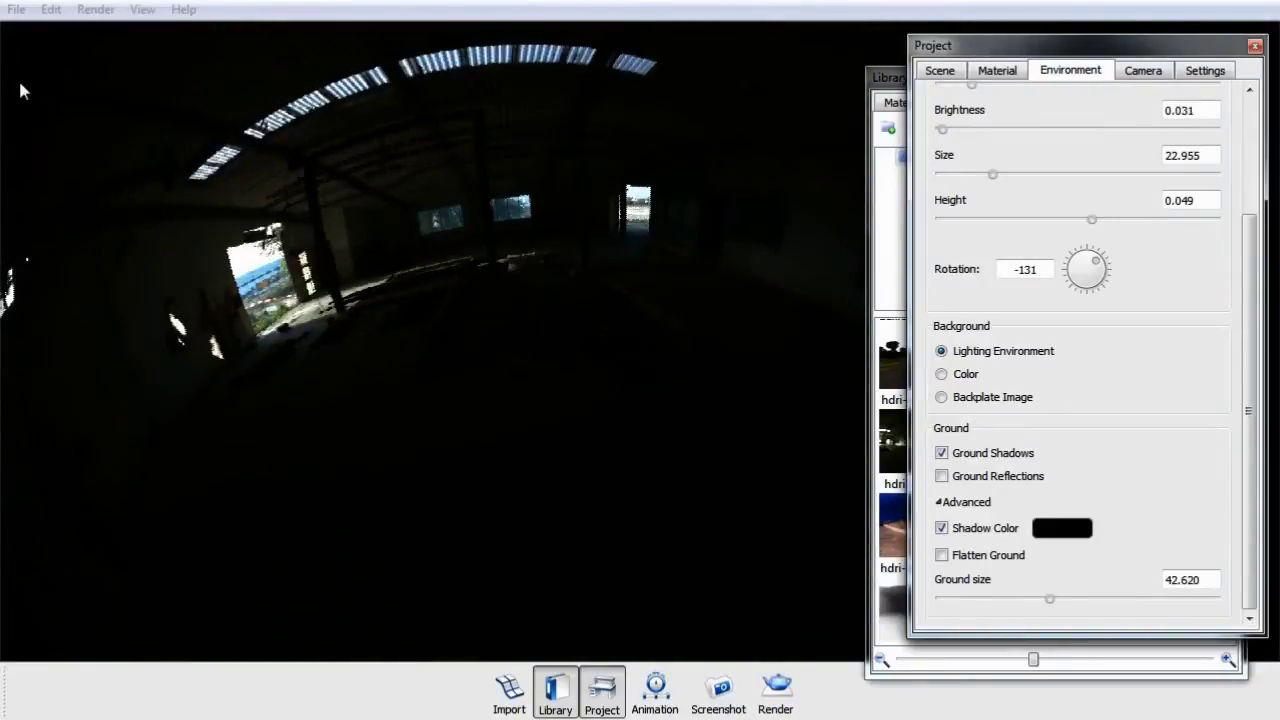
Step: Raise the environment brightness in steps to 2.029
key(Right)
key(Right)
key(Right)
key(Right)
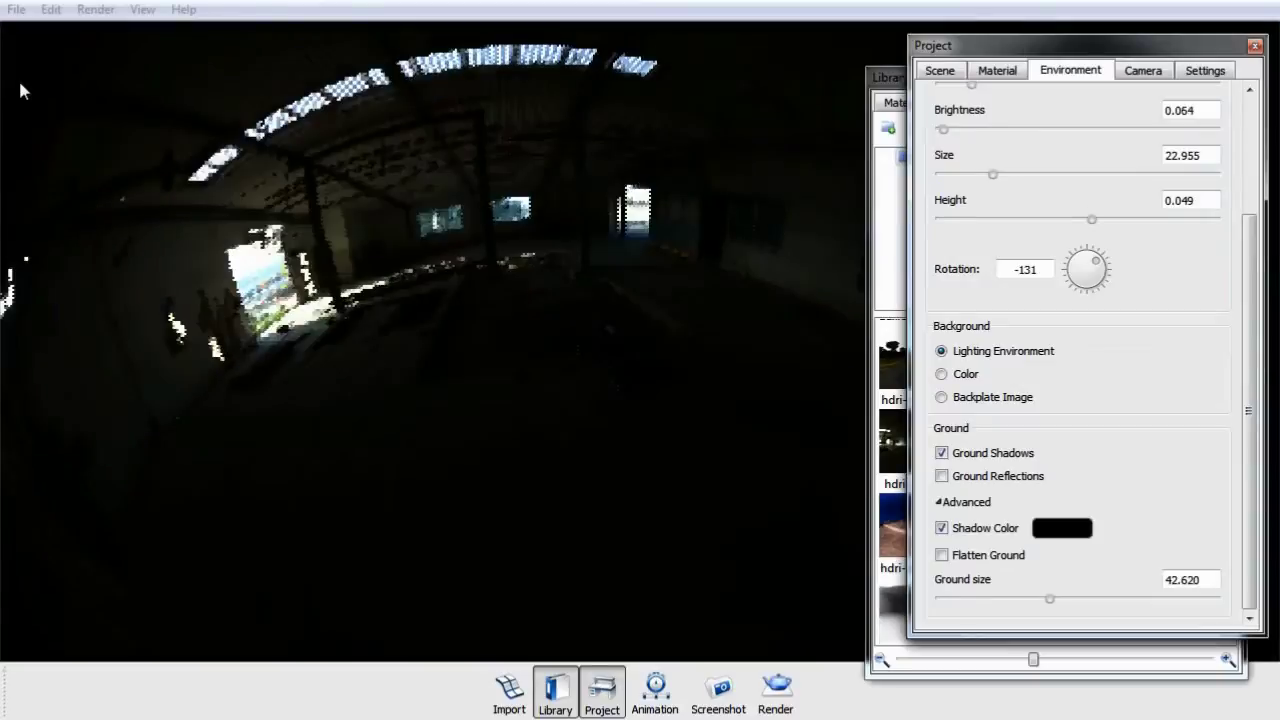
key(Right)
key(Right)
key(Right)
key(Right)
key(Right)
key(Right)
key(Right)
key(Right)
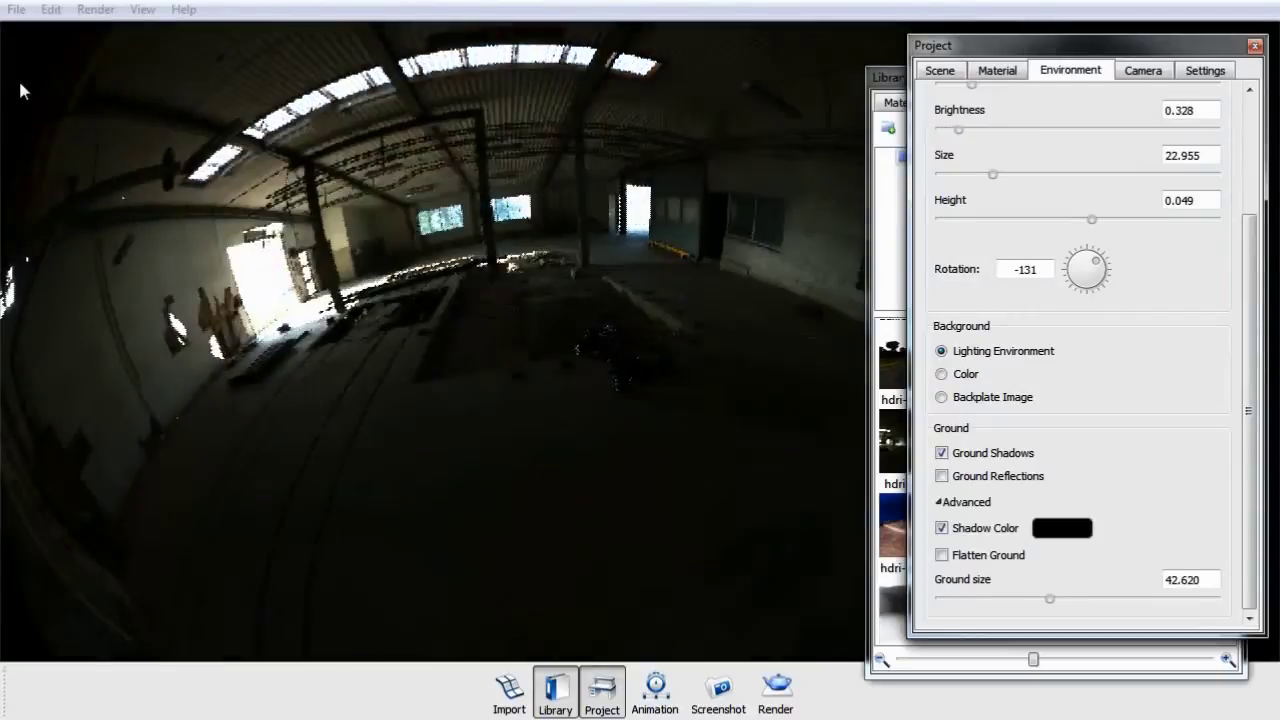
key(Right)
key(Right)
key(Right)
key(Right)
key(Right)
key(Right)
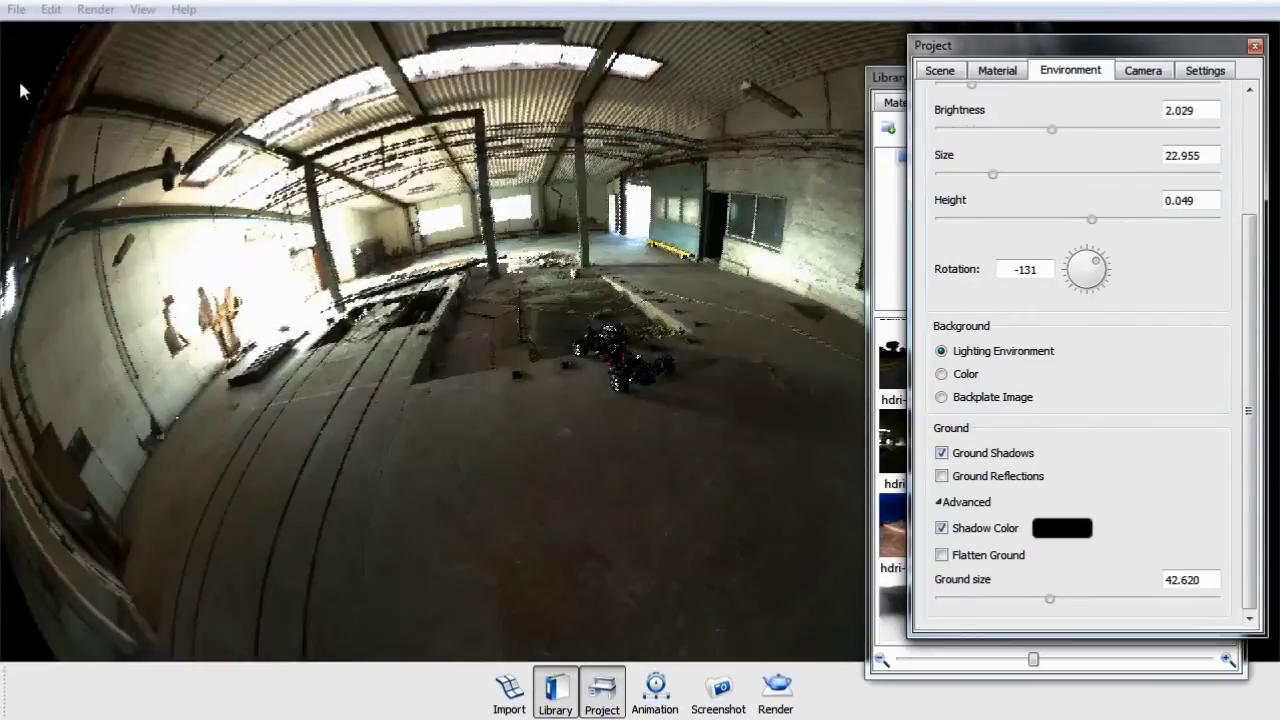
Step: Rotate the lighting environment around the chassis to -205 and on to -305
drag(664, 378, 141, 145)
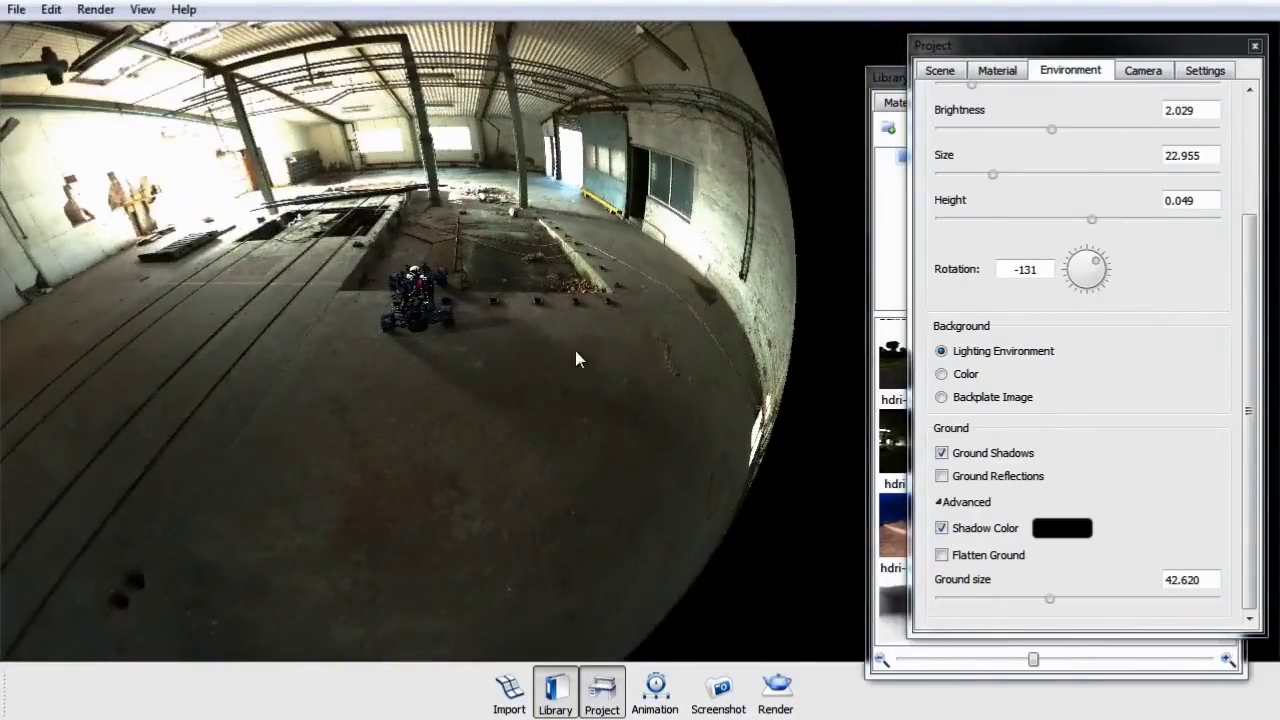
drag(1096, 272, 1083, 266)
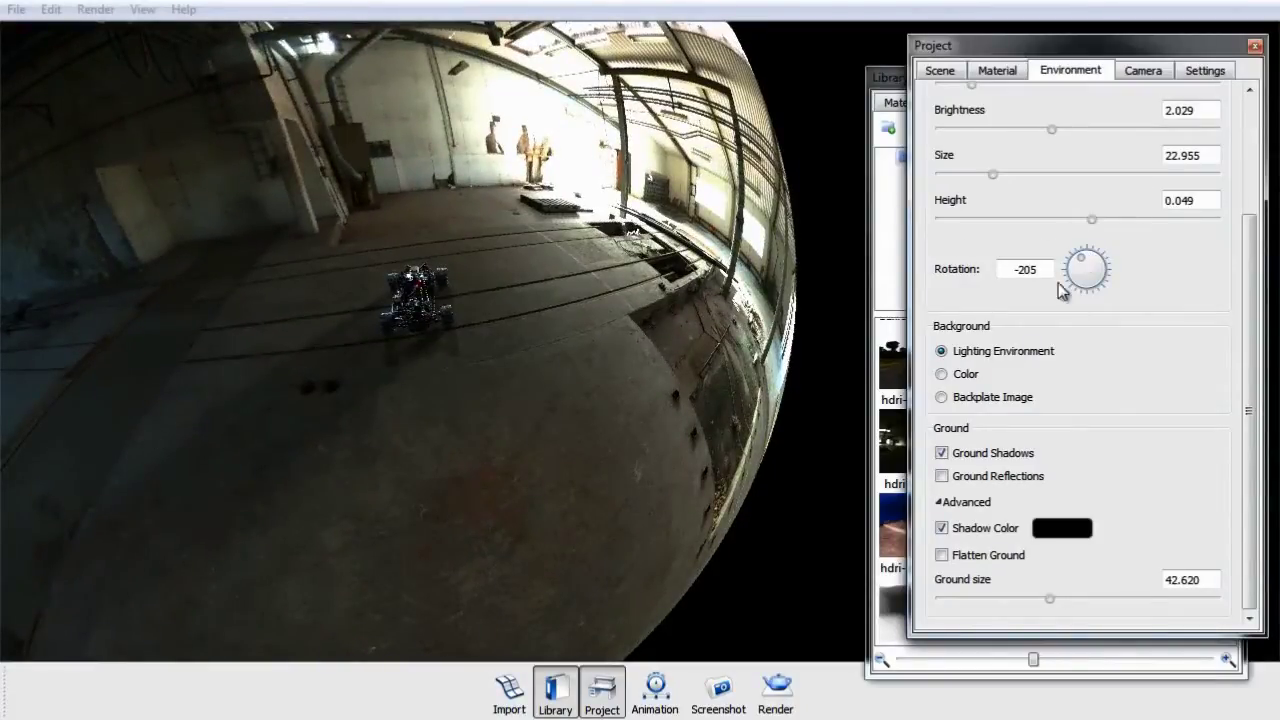
drag(1088, 268, 1074, 288)
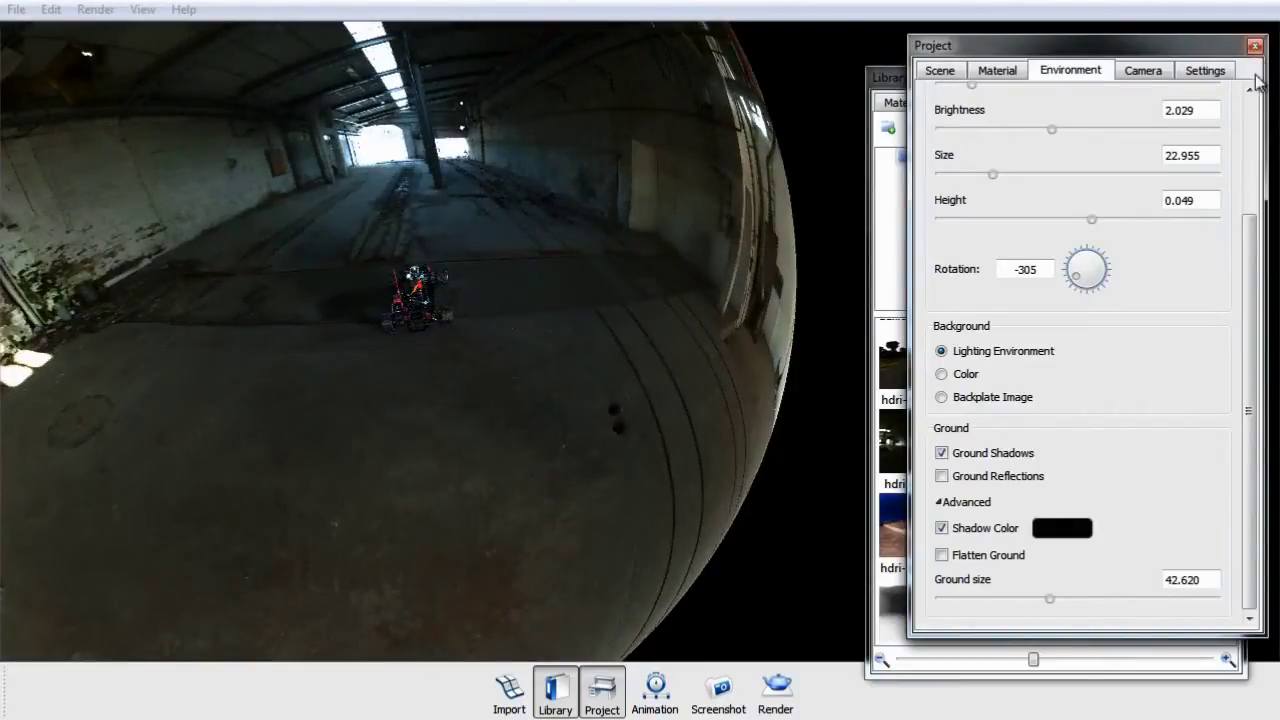
drag(1256, 240, 1249, 175)
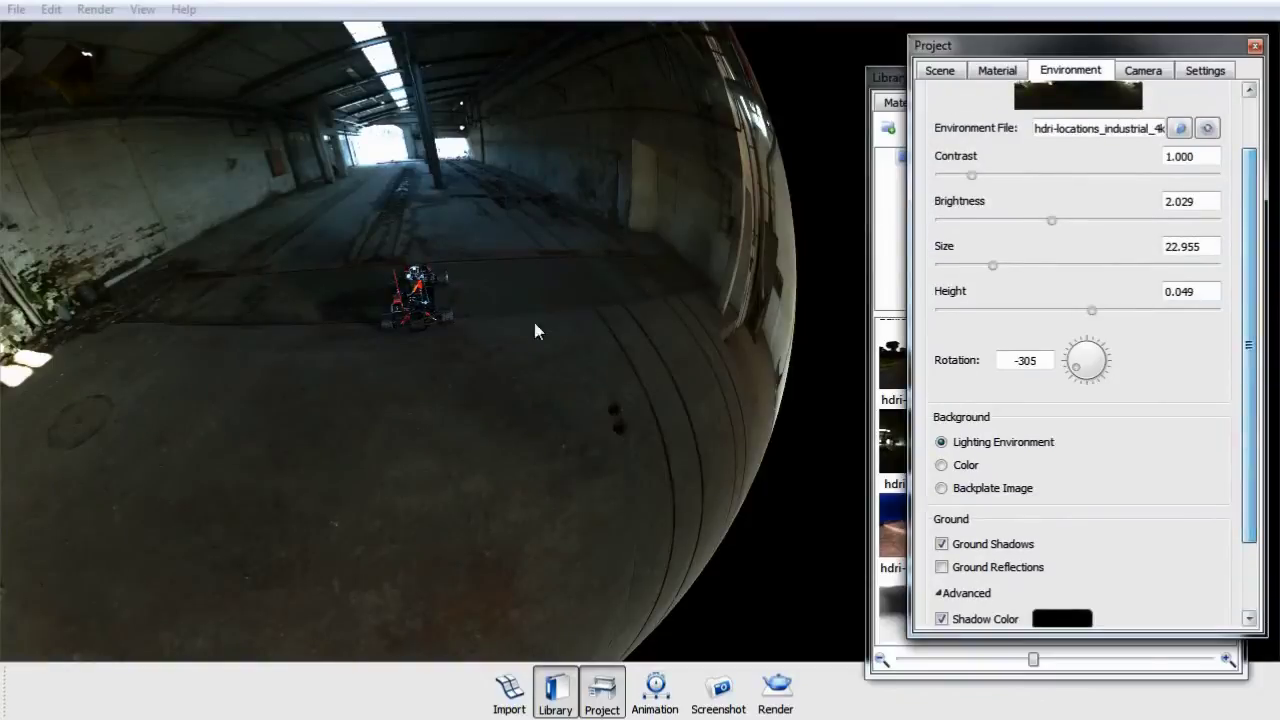
drag(534, 329, 776, 330)
scroll(432, 328, up, 5)
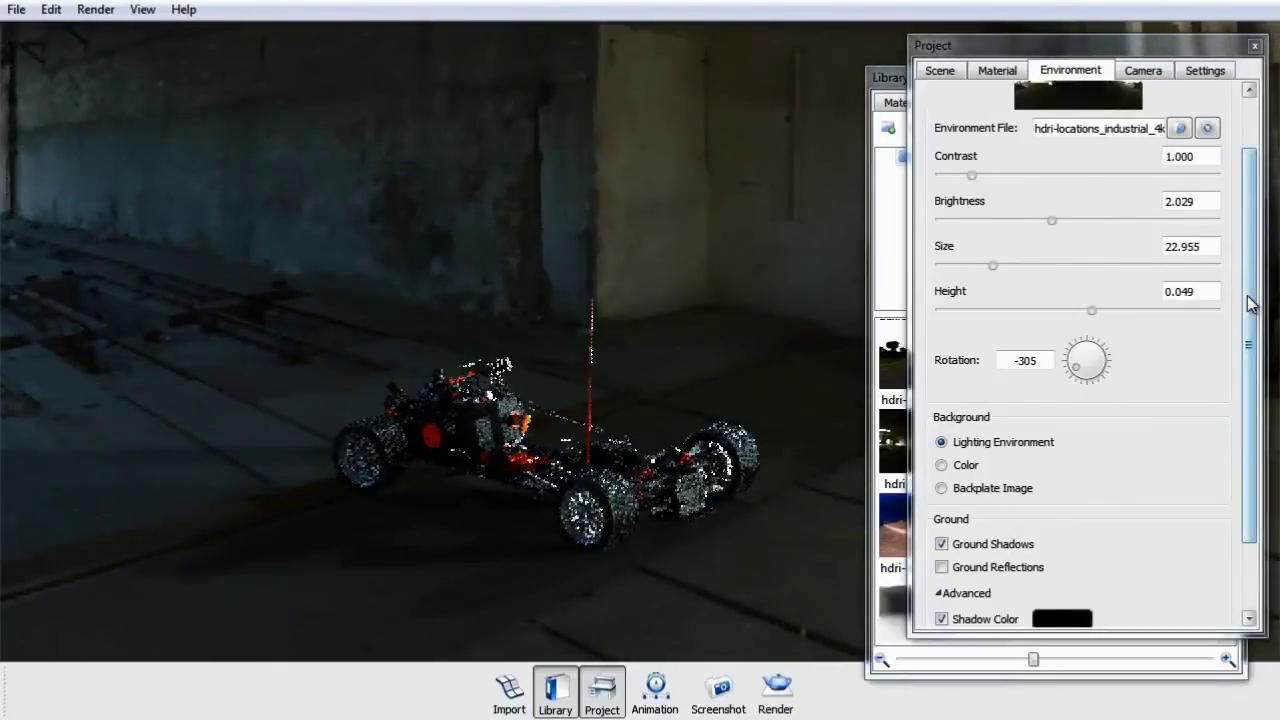
Step: Try a plain color as the background instead of the lighting environment
drag(1249, 300, 1249, 288)
drag(1072, 57, 1026, 74)
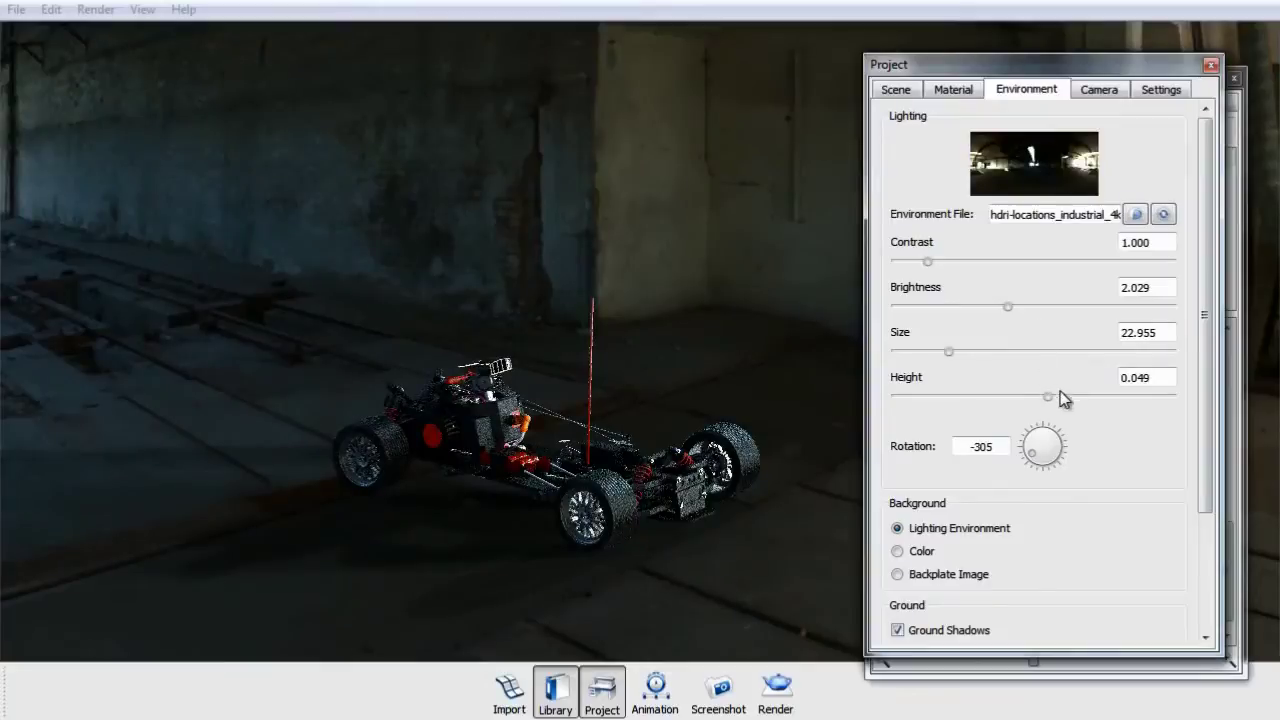
drag(1201, 487, 1193, 556)
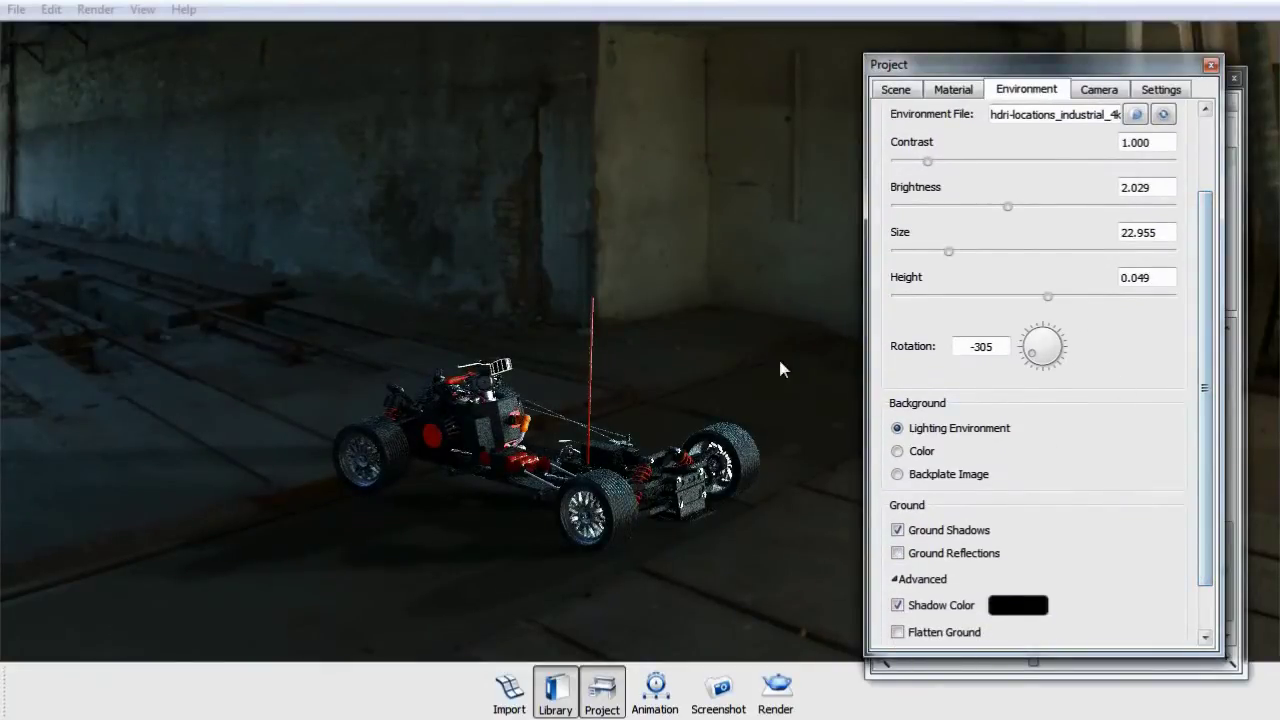
drag(689, 364, 685, 365)
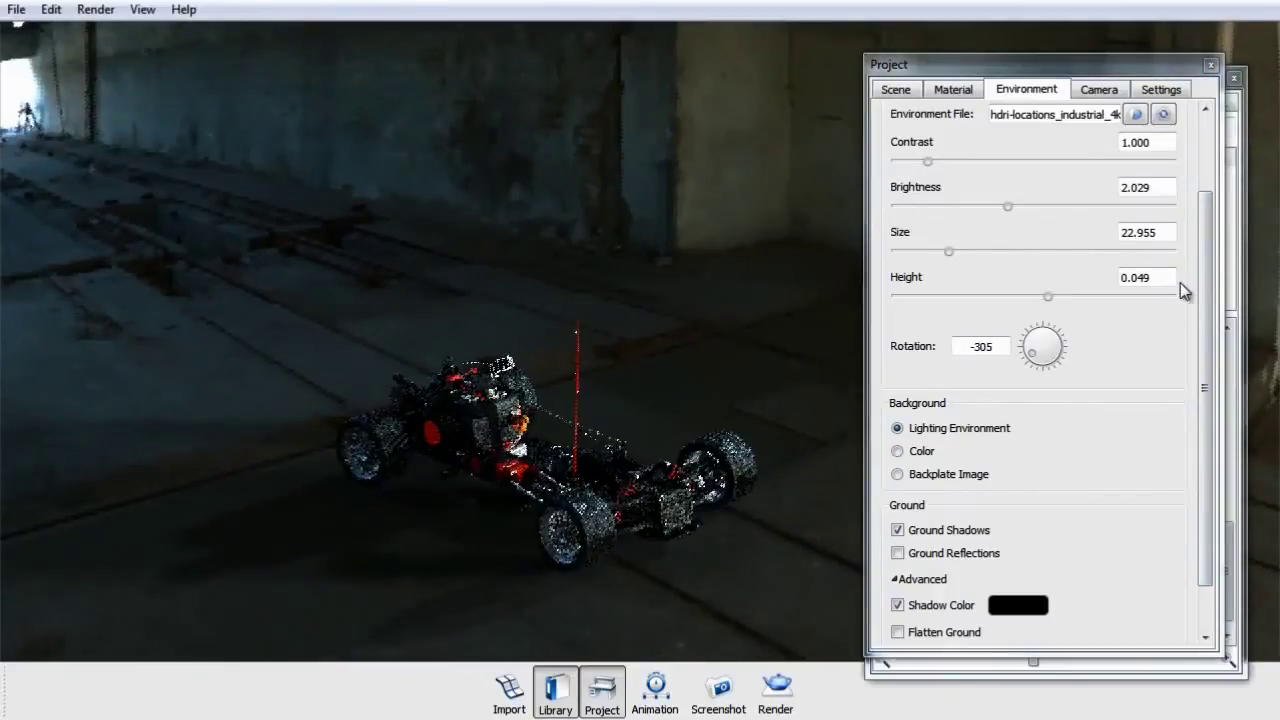
drag(1202, 225, 1200, 150)
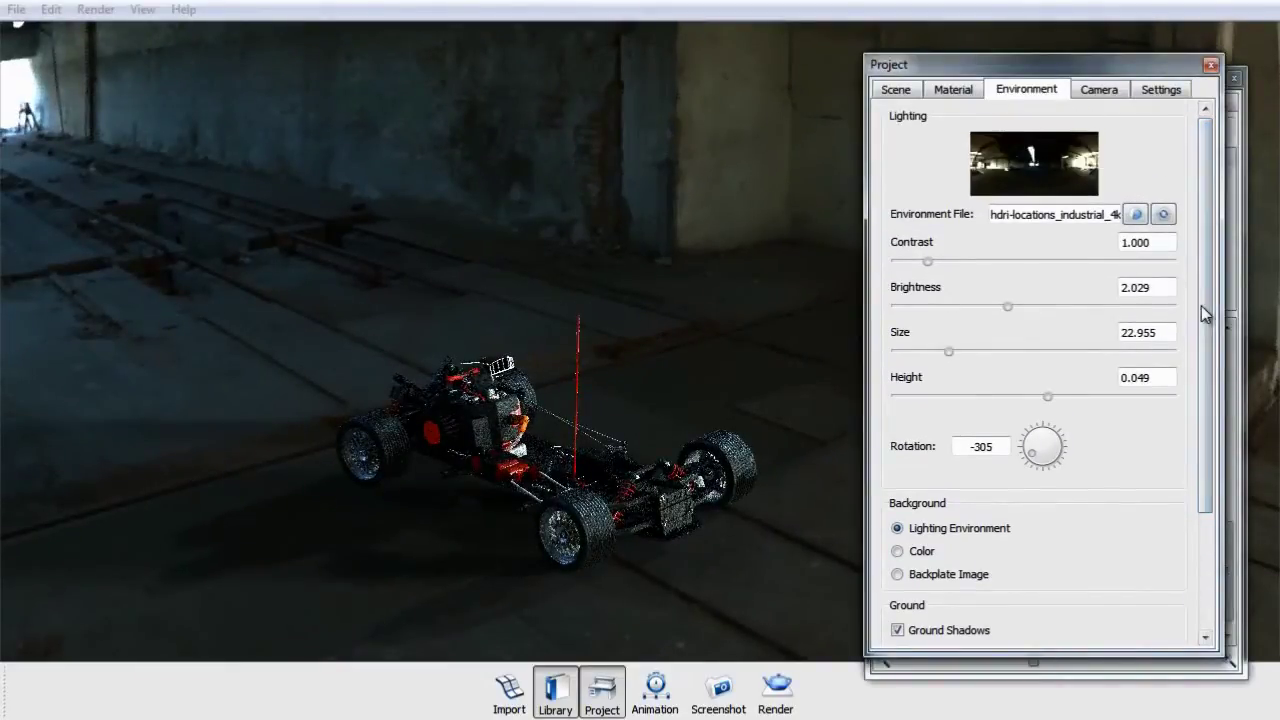
drag(1205, 314, 1209, 371)
click(897, 471)
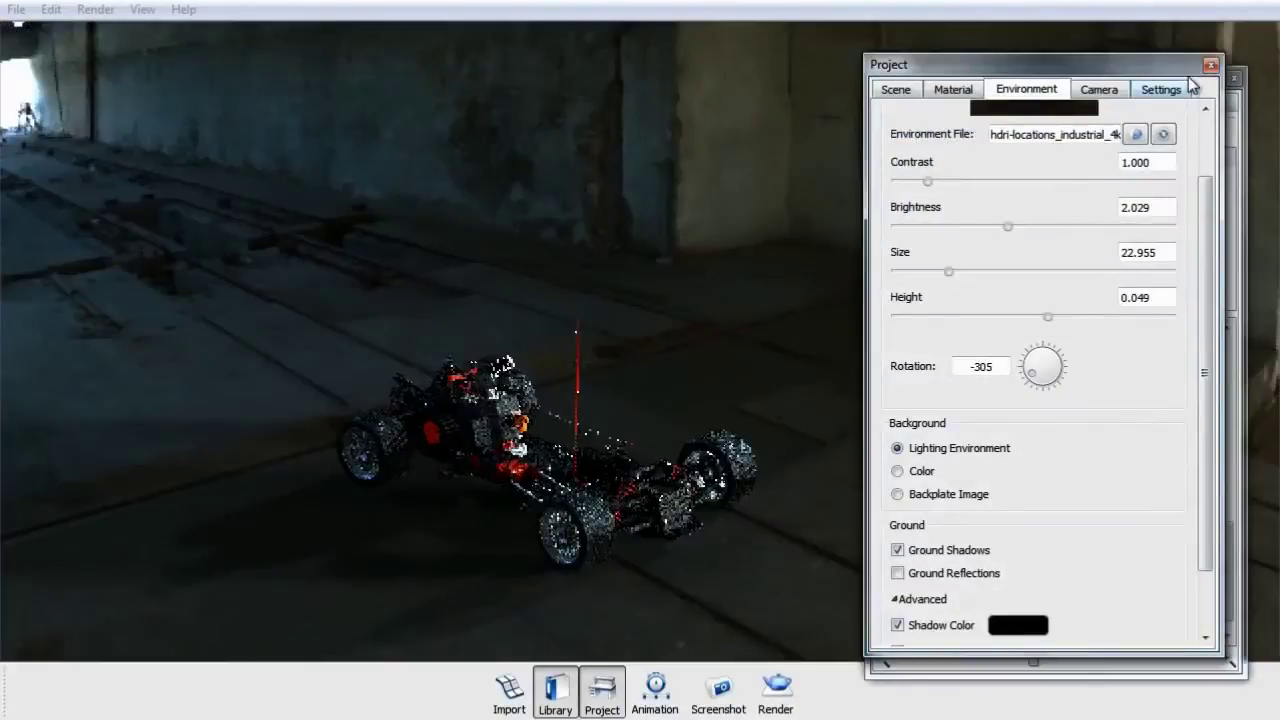
Step: Apply the hdri-locations_industrial_1_46mm backplate from the library and angle the chassis to match its floor
click(1211, 67)
click(1060, 102)
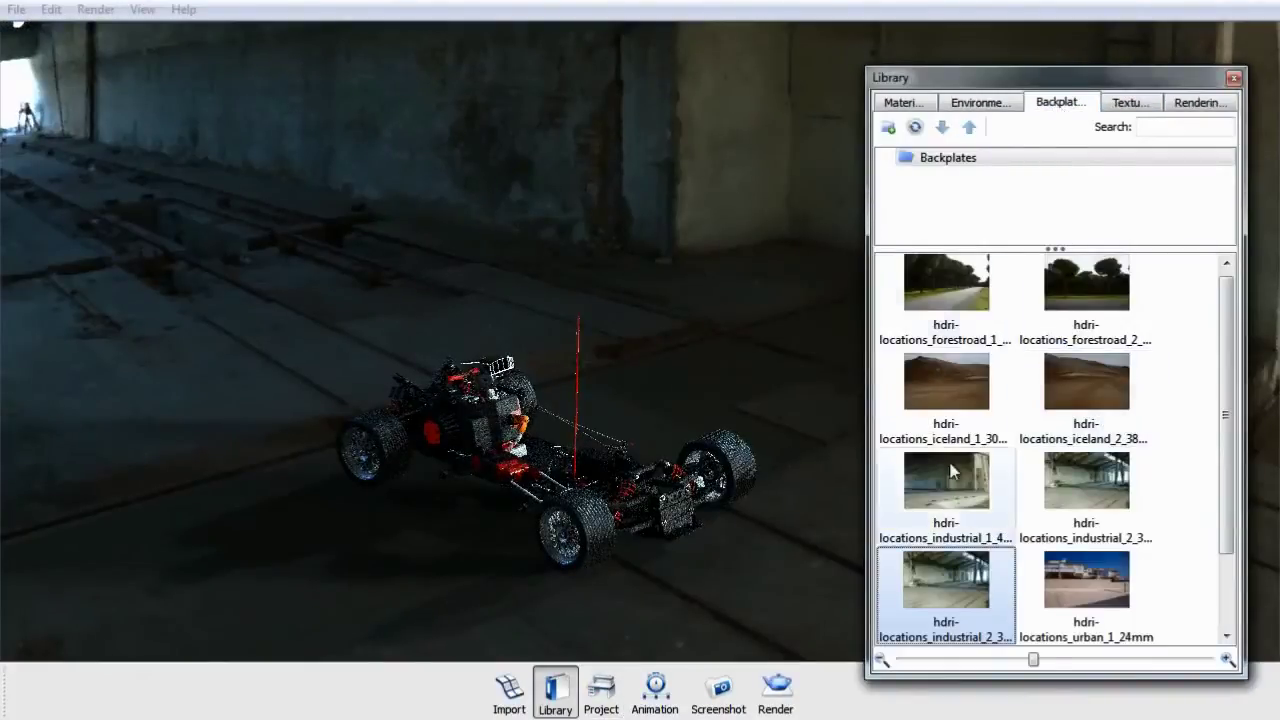
drag(972, 484, 428, 362)
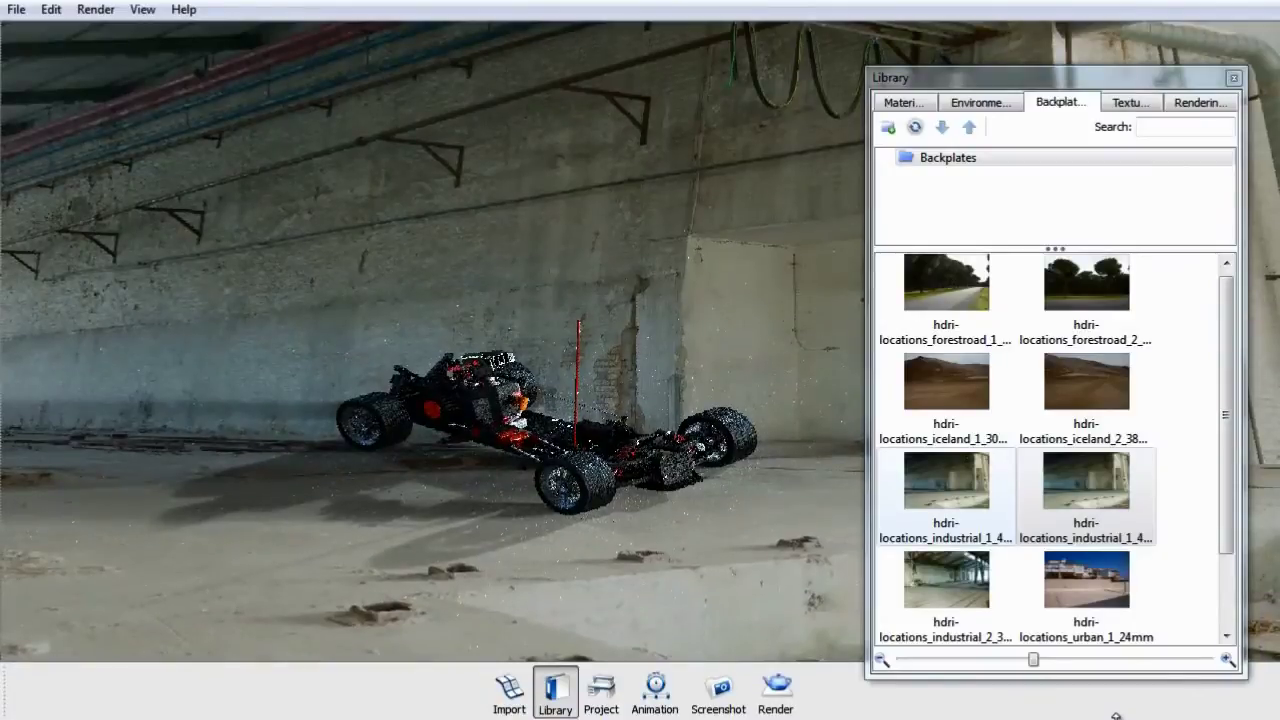
drag(731, 453, 797, 415)
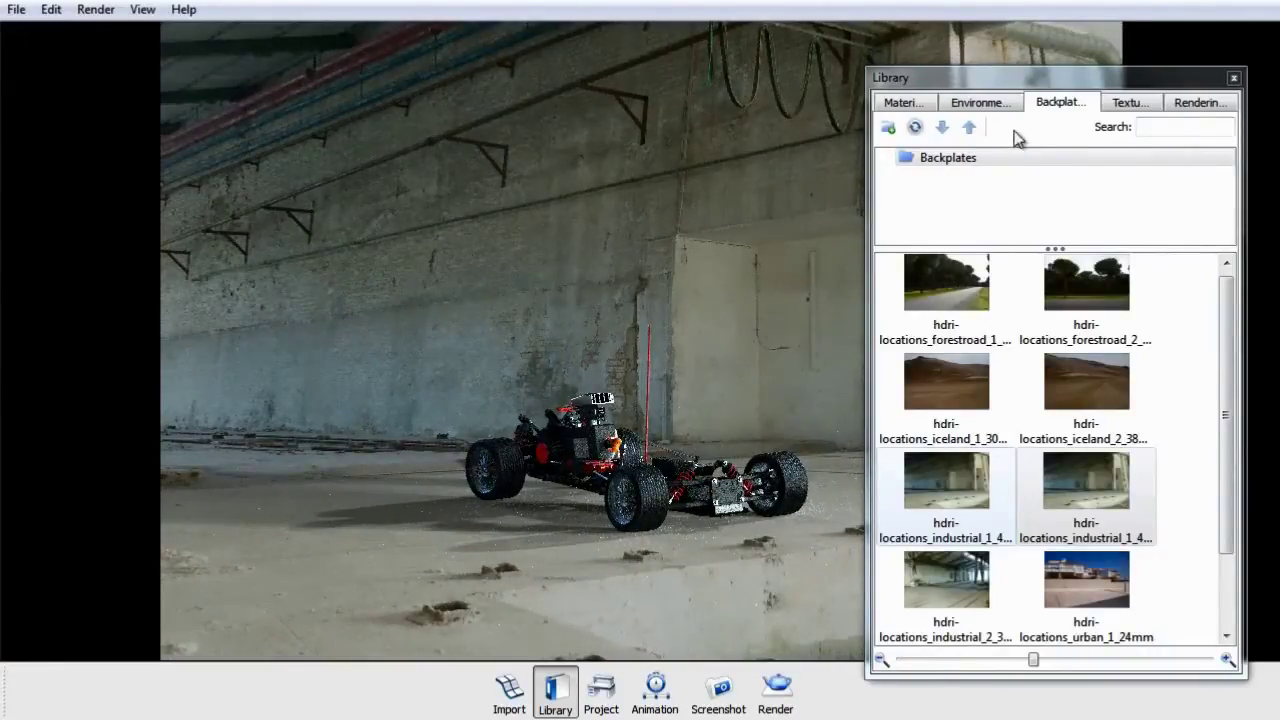
click(977, 103)
click(1234, 78)
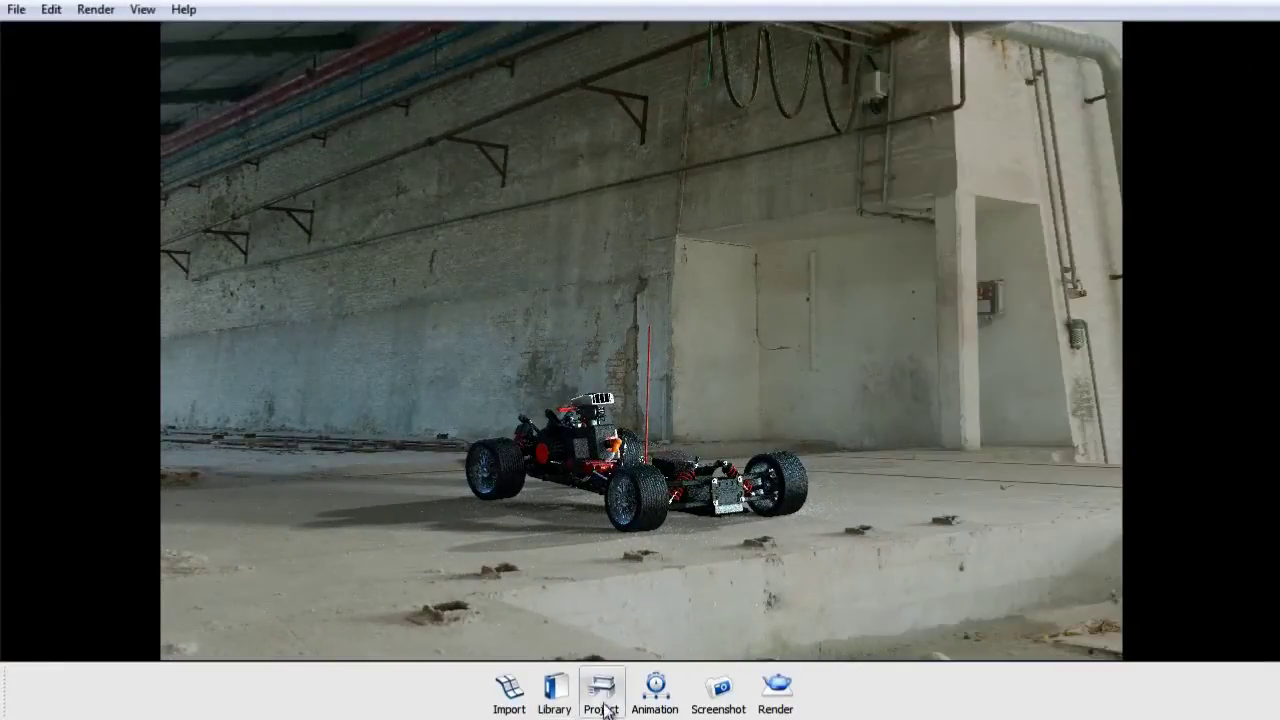
Step: Switch the background back to the lighting environment and rotate the environment to 307
click(595, 692)
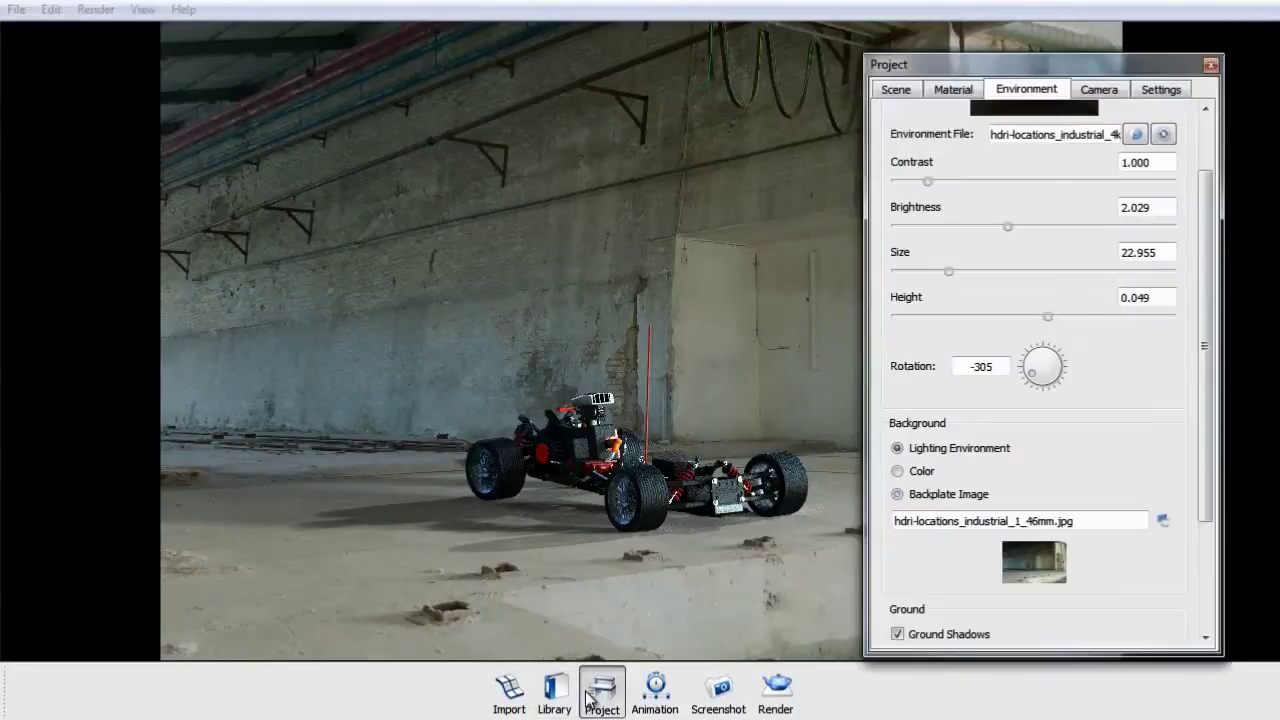
click(903, 449)
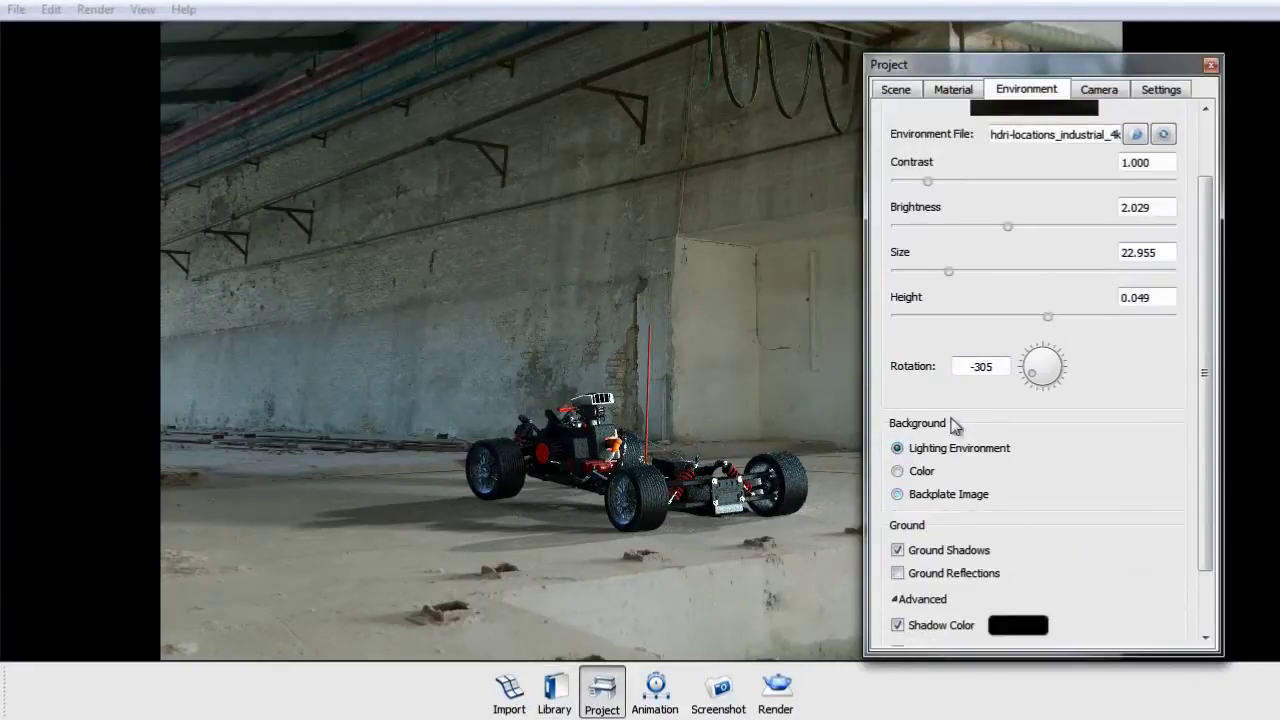
drag(731, 374, 403, 372)
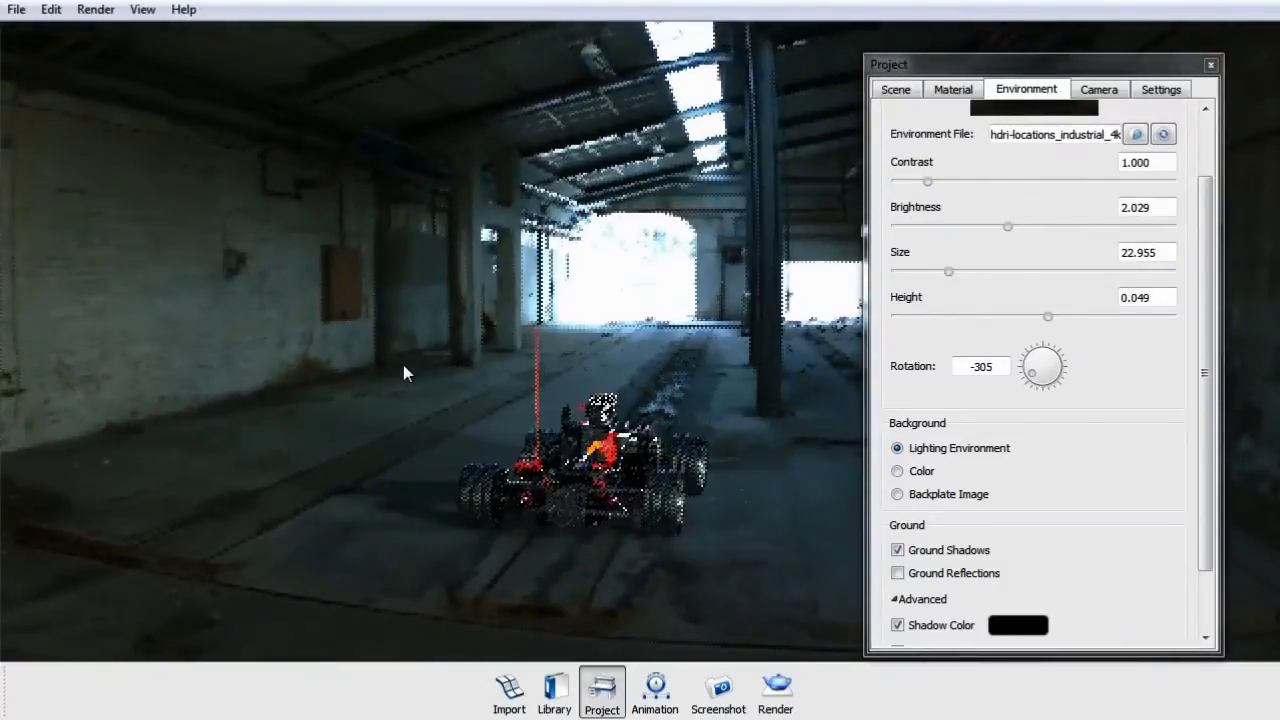
ctrl+drag(482, 246, 686, 284)
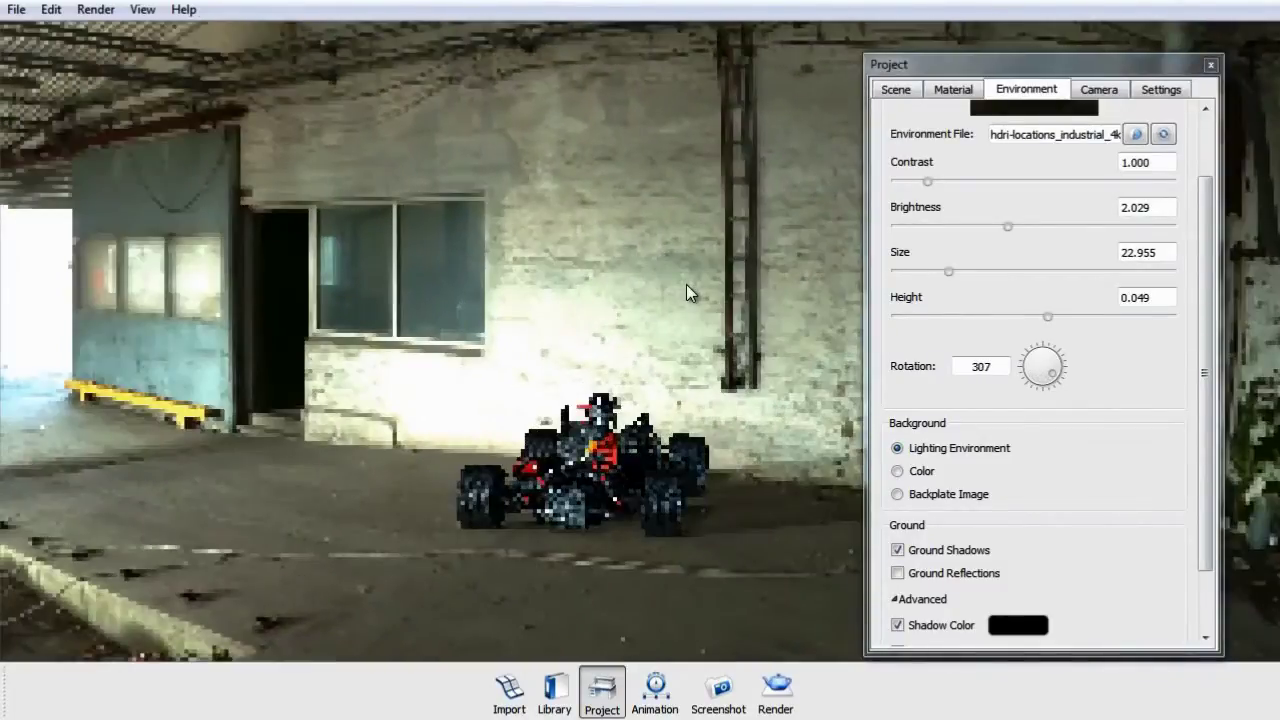
middle_drag(662, 265, 503, 255)
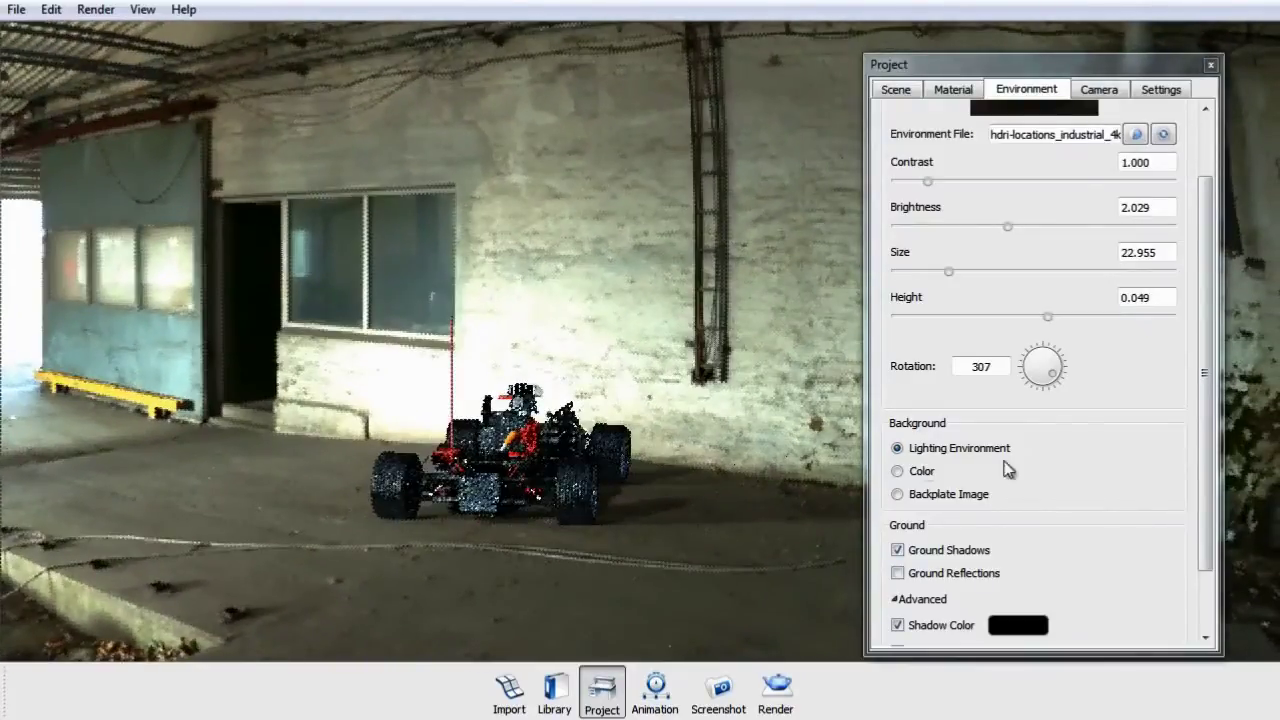
Step: Turn ground shadows off and back on to compare, and enable ground reflections
drag(1203, 492, 1036, 537)
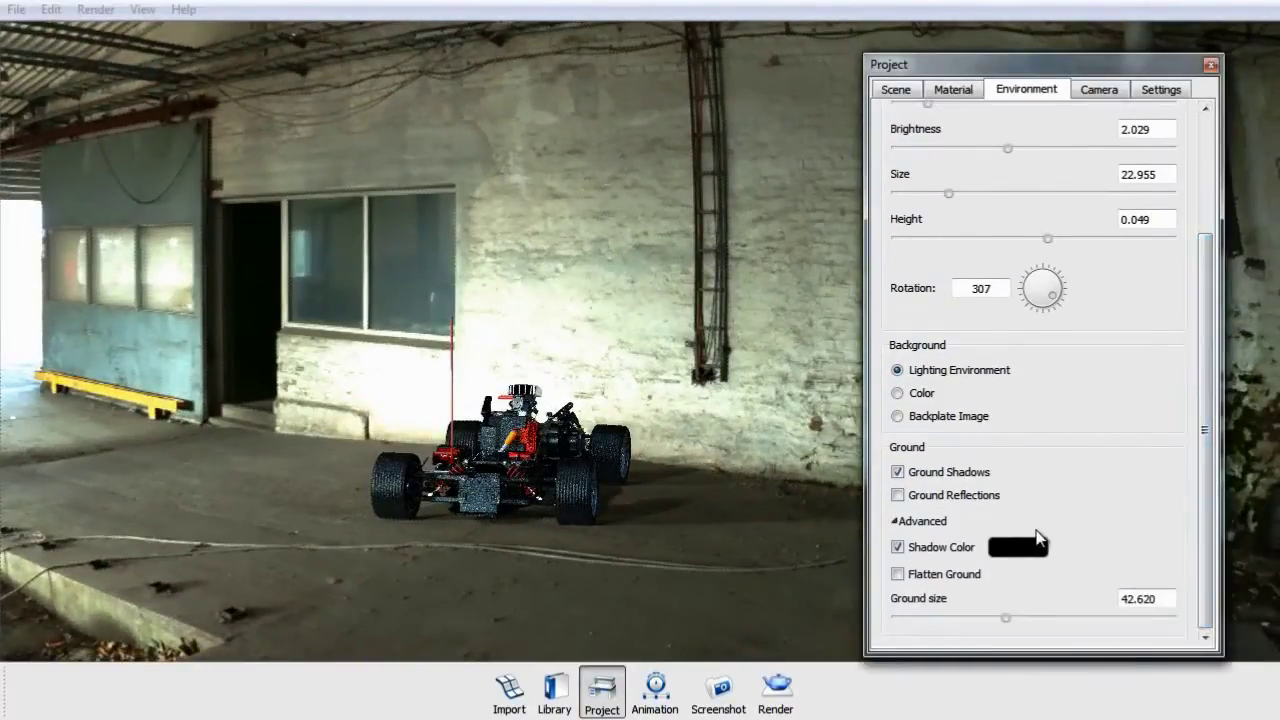
click(905, 472)
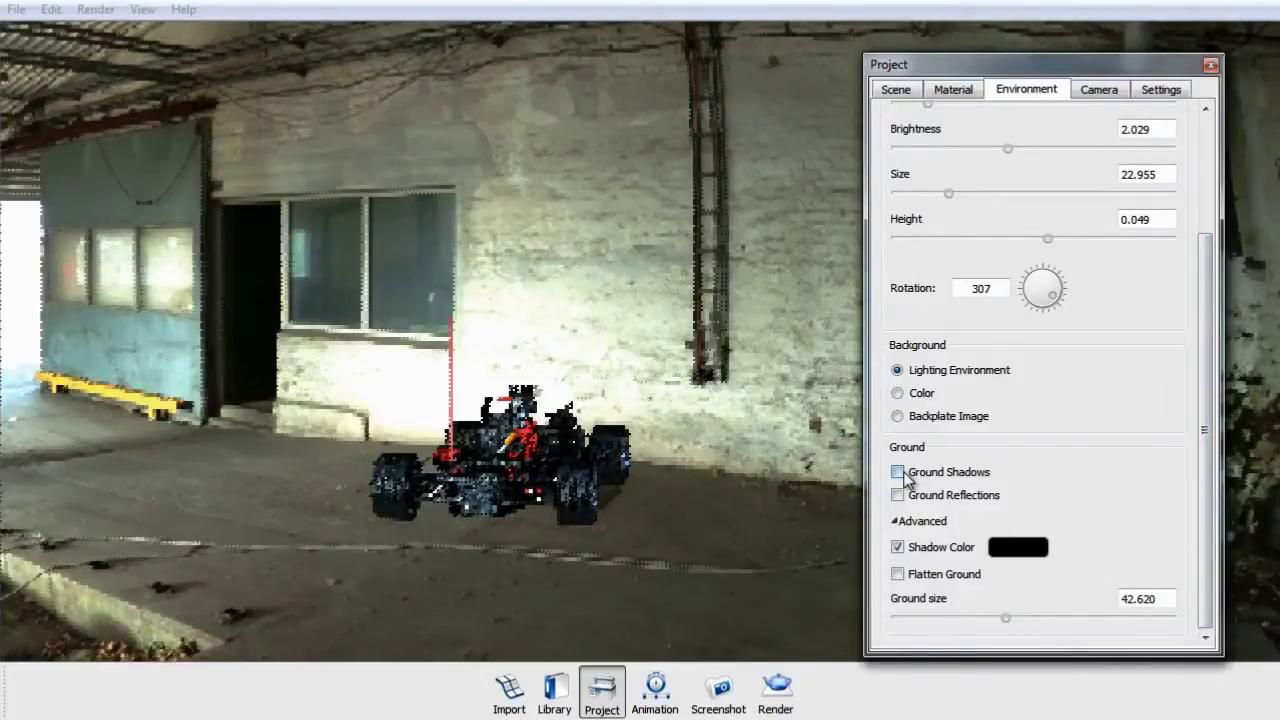
drag(760, 478, 709, 452)
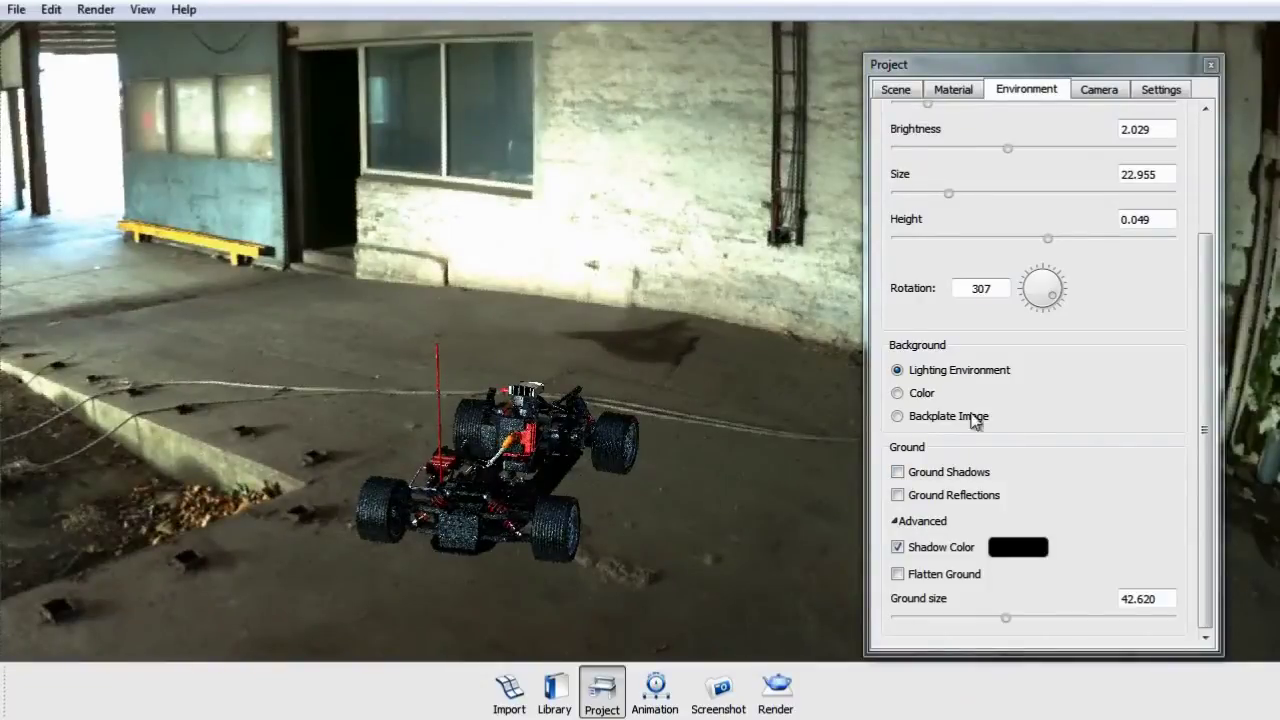
click(927, 474)
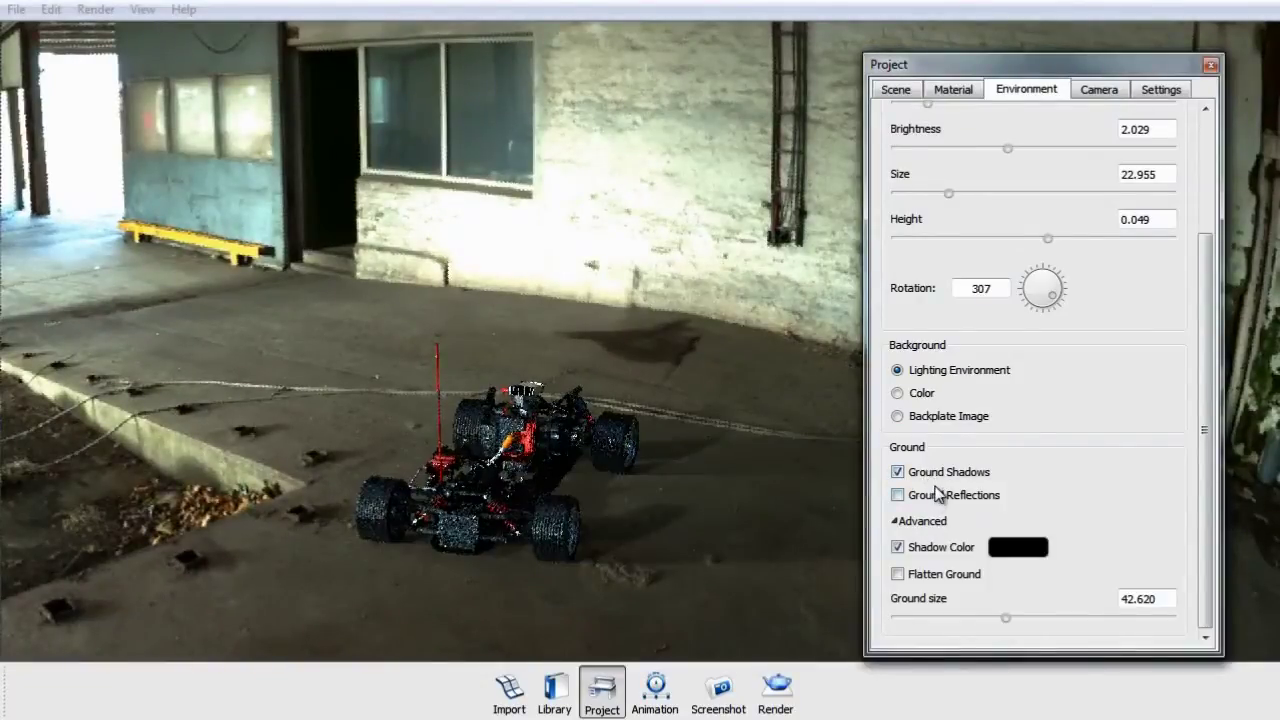
drag(606, 426, 527, 436)
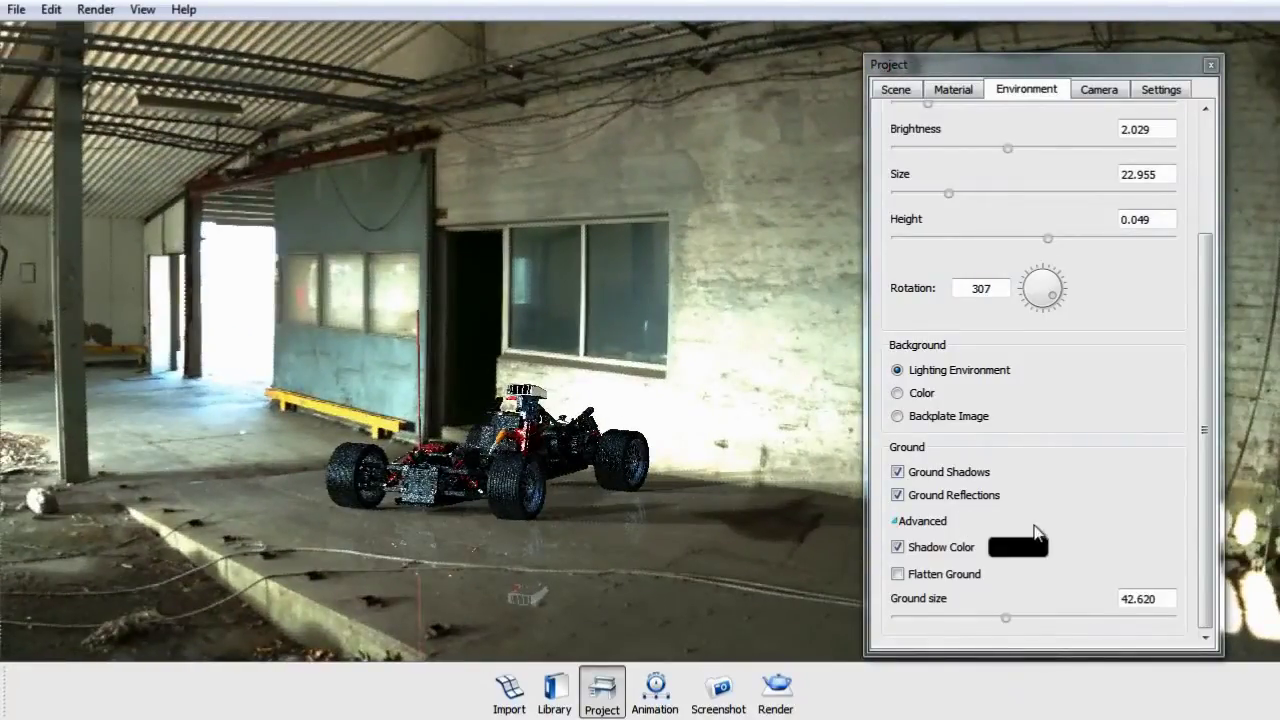
Step: Try a dark blue ground shadow color with RGB 31, 42, 65 and reset it to black
click(1020, 549)
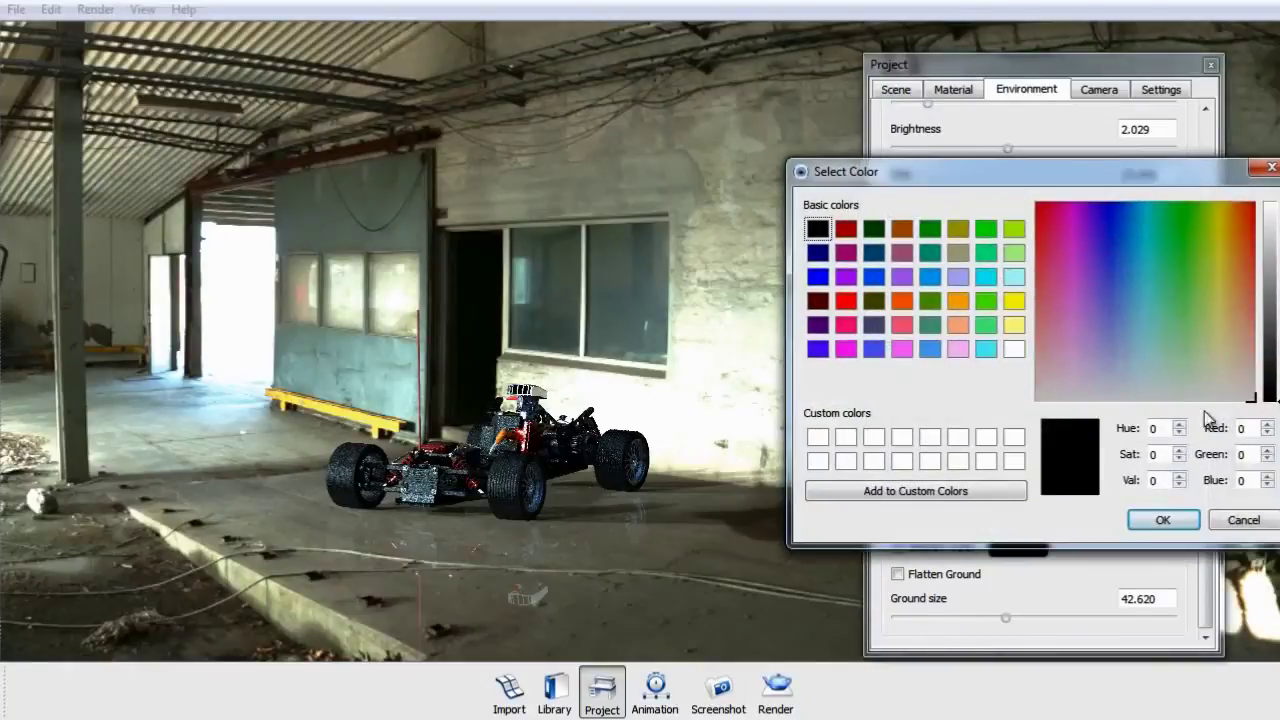
drag(1275, 370, 1260, 406)
click(1121, 300)
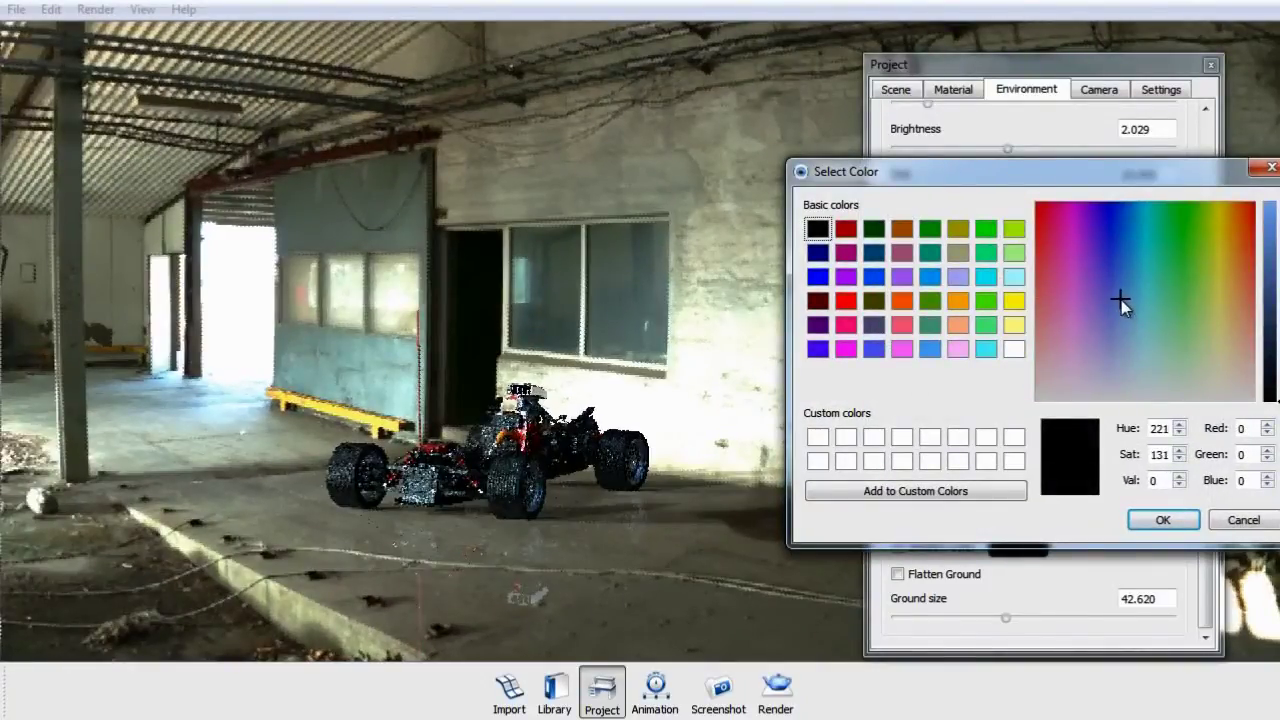
click(1262, 350)
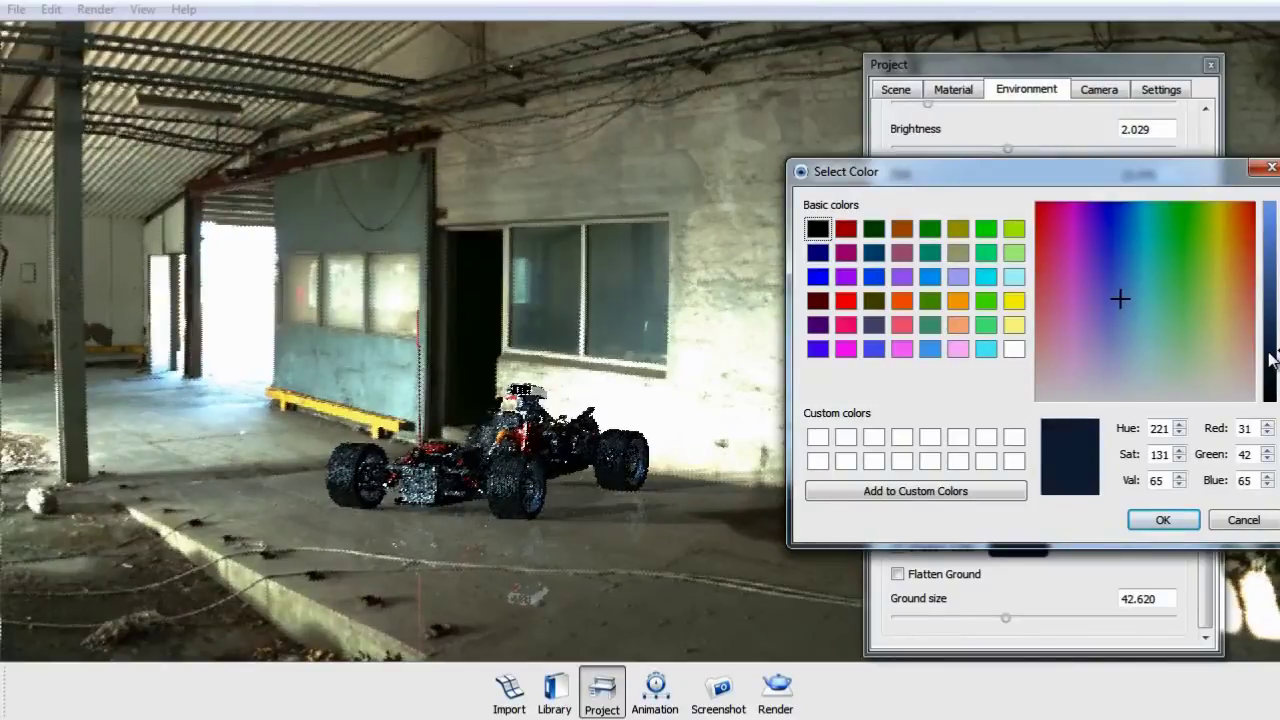
drag(1165, 390, 1166, 434)
click(1270, 402)
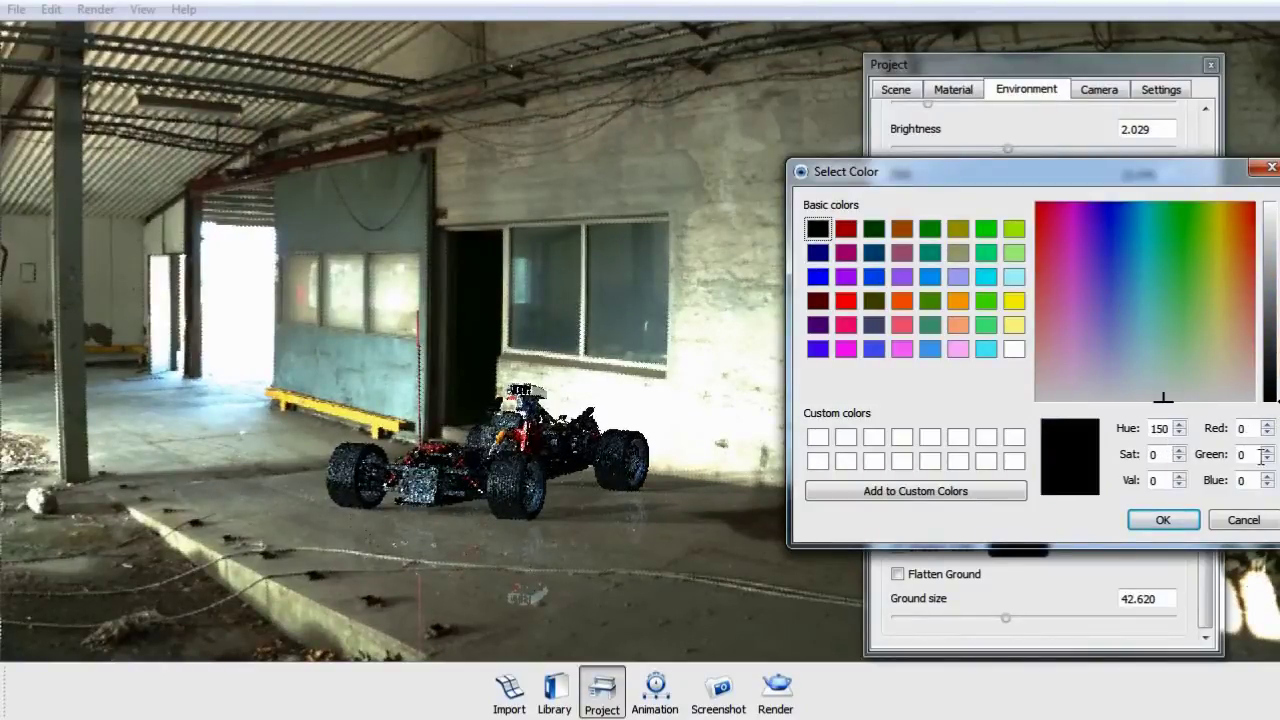
click(1164, 522)
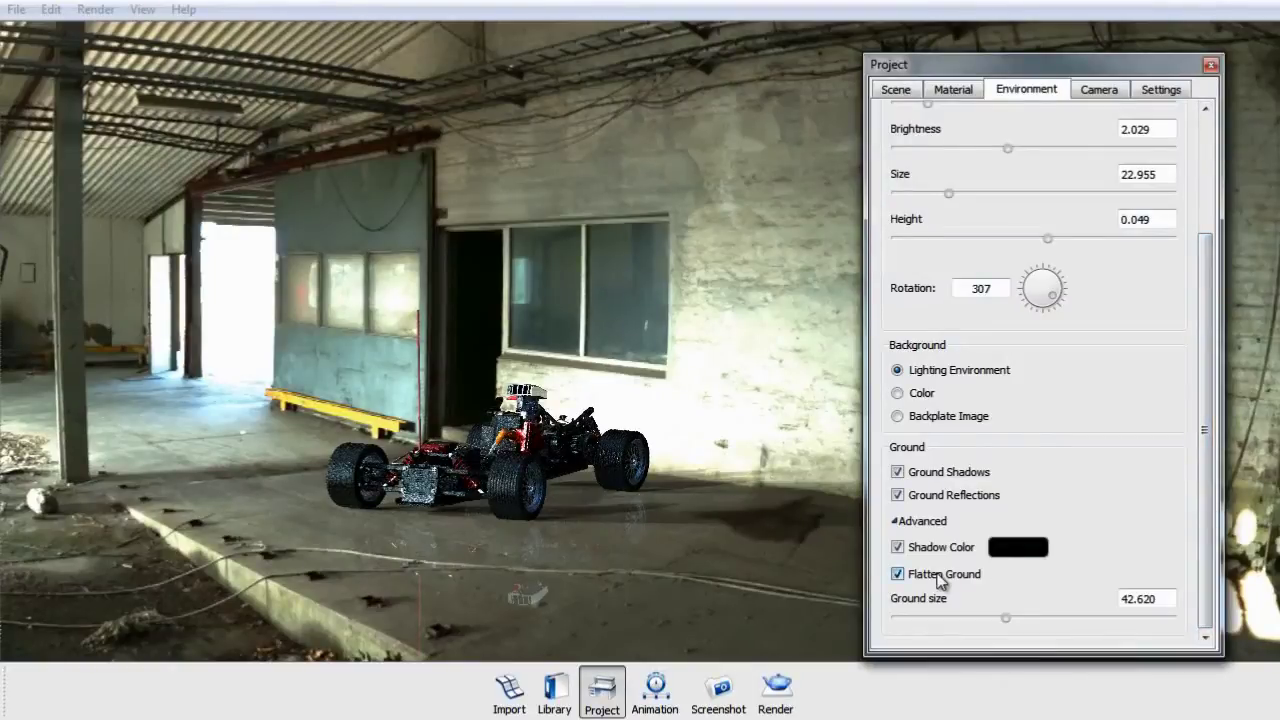
Step: Enable Flatten Ground, inspect the floor from several angles and rotate the environment to 206
drag(609, 363, 458, 447)
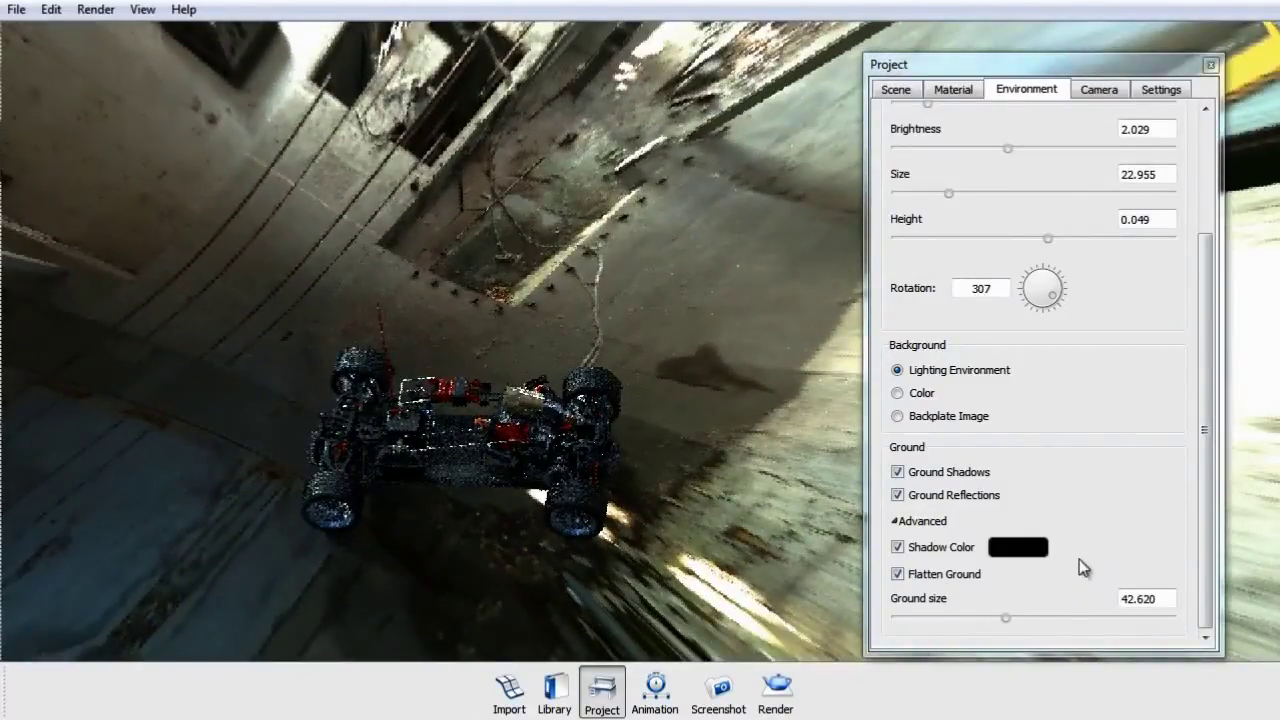
click(376, 434)
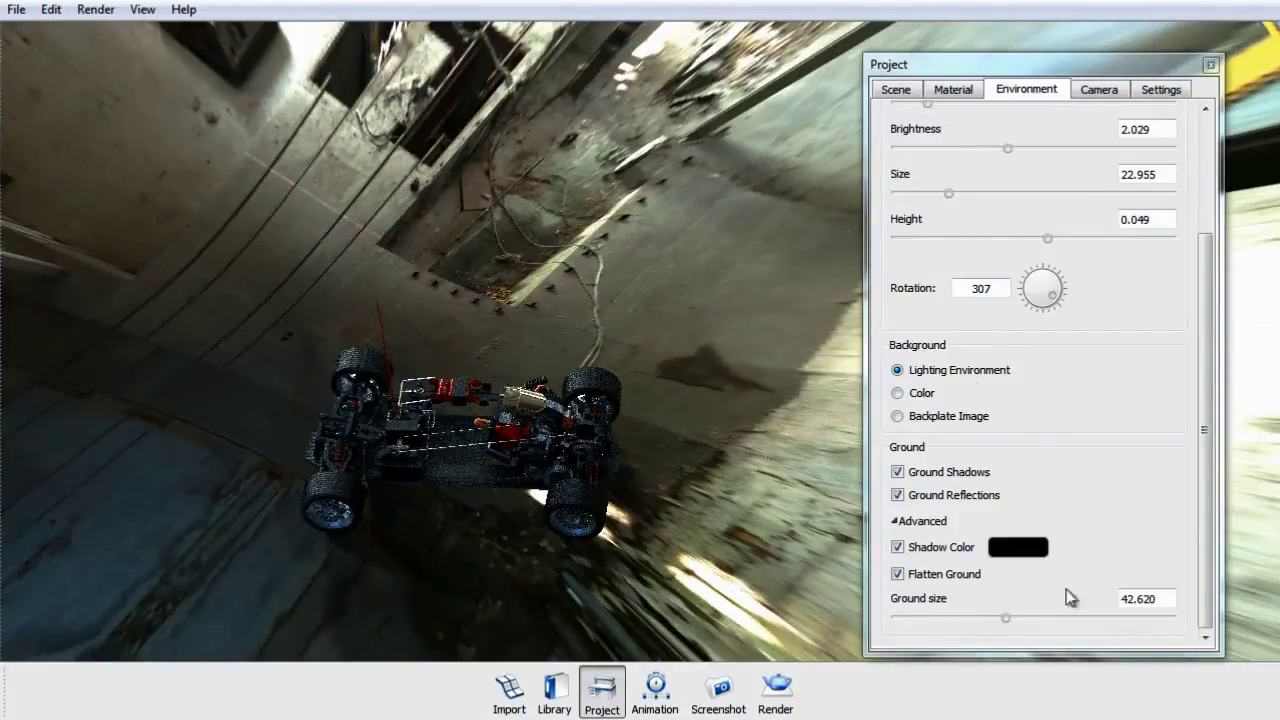
drag(740, 450, 534, 271)
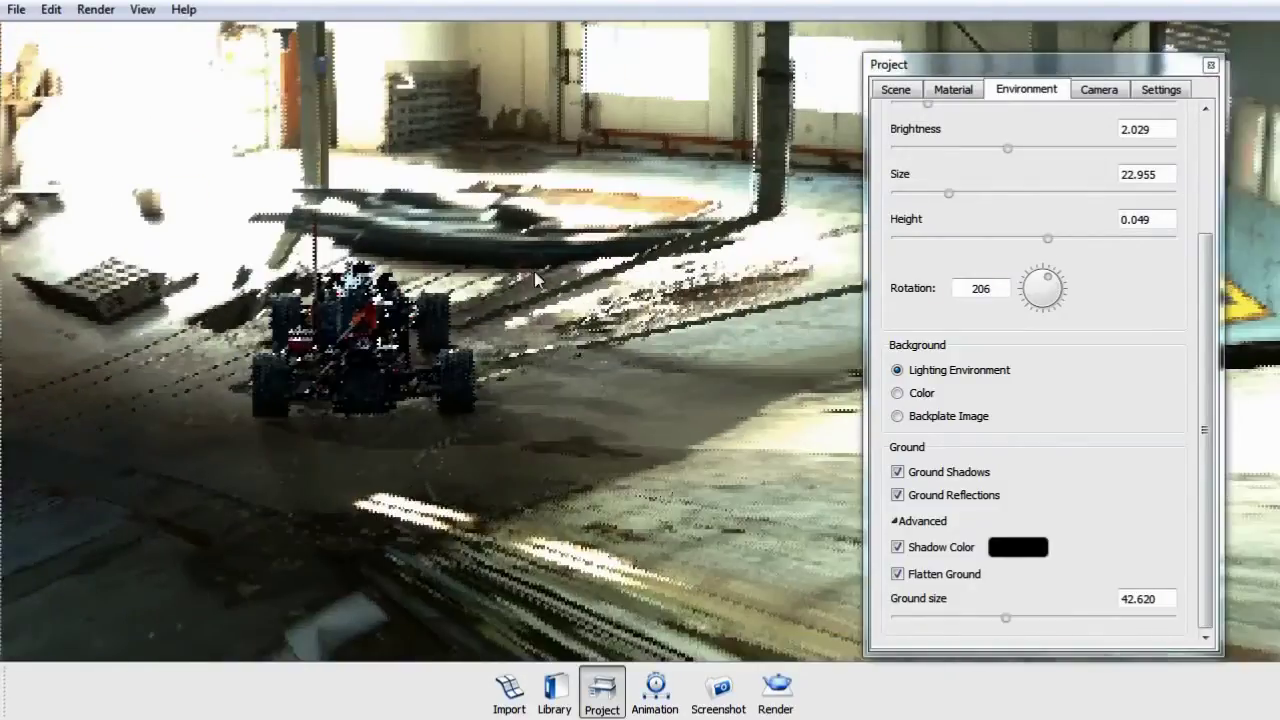
middle_drag(625, 410, 538, 276)
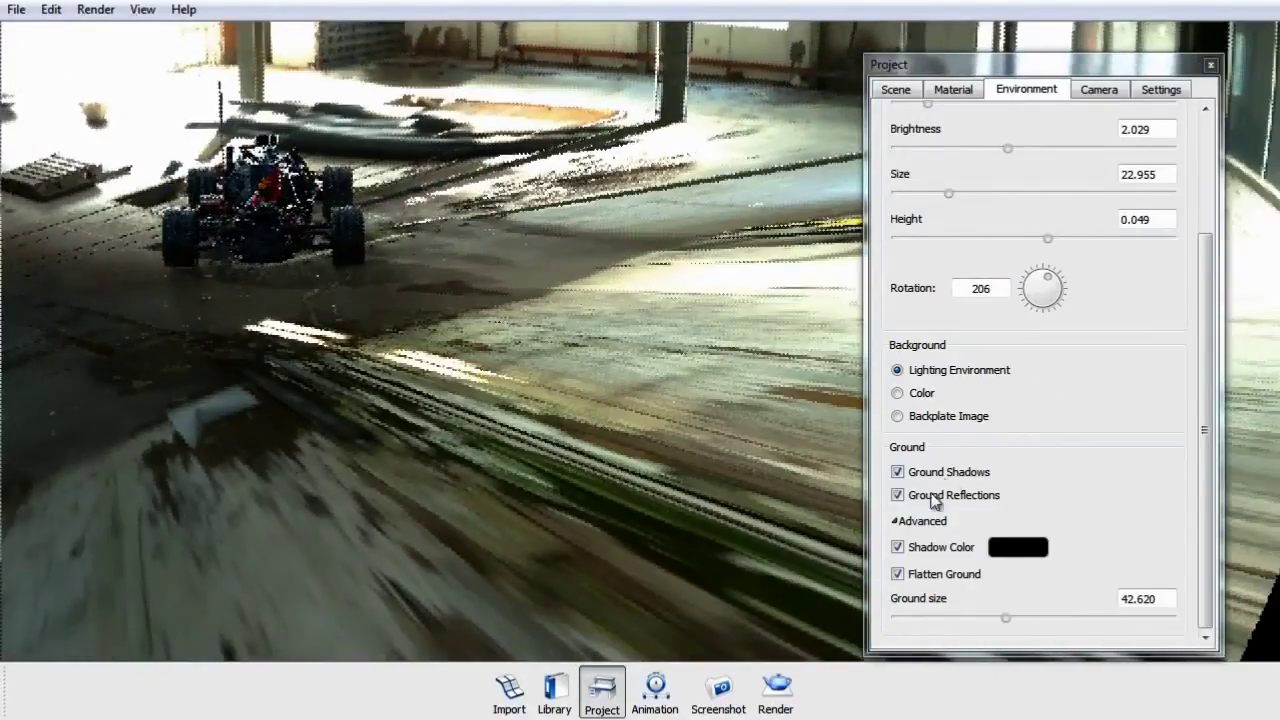
Step: Turn Flatten Ground off and view the chassis on the hall floor from a raised angle
click(899, 575)
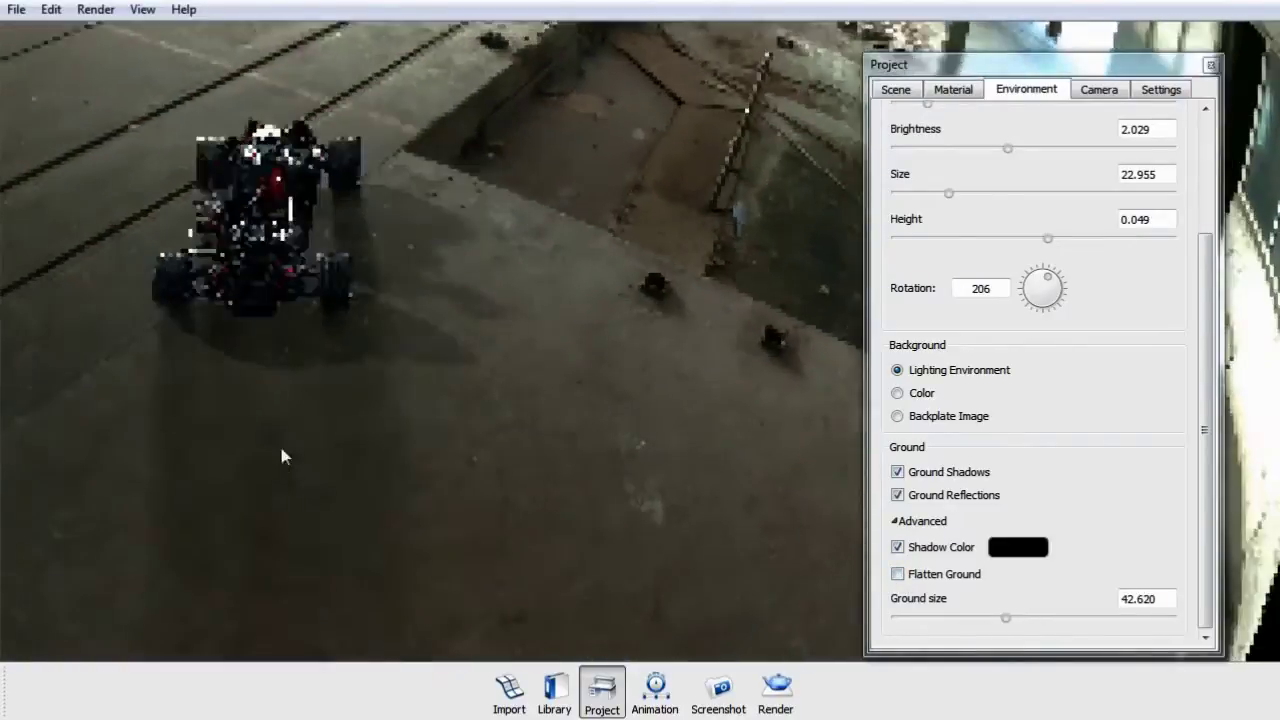
drag(282, 456, 380, 423)
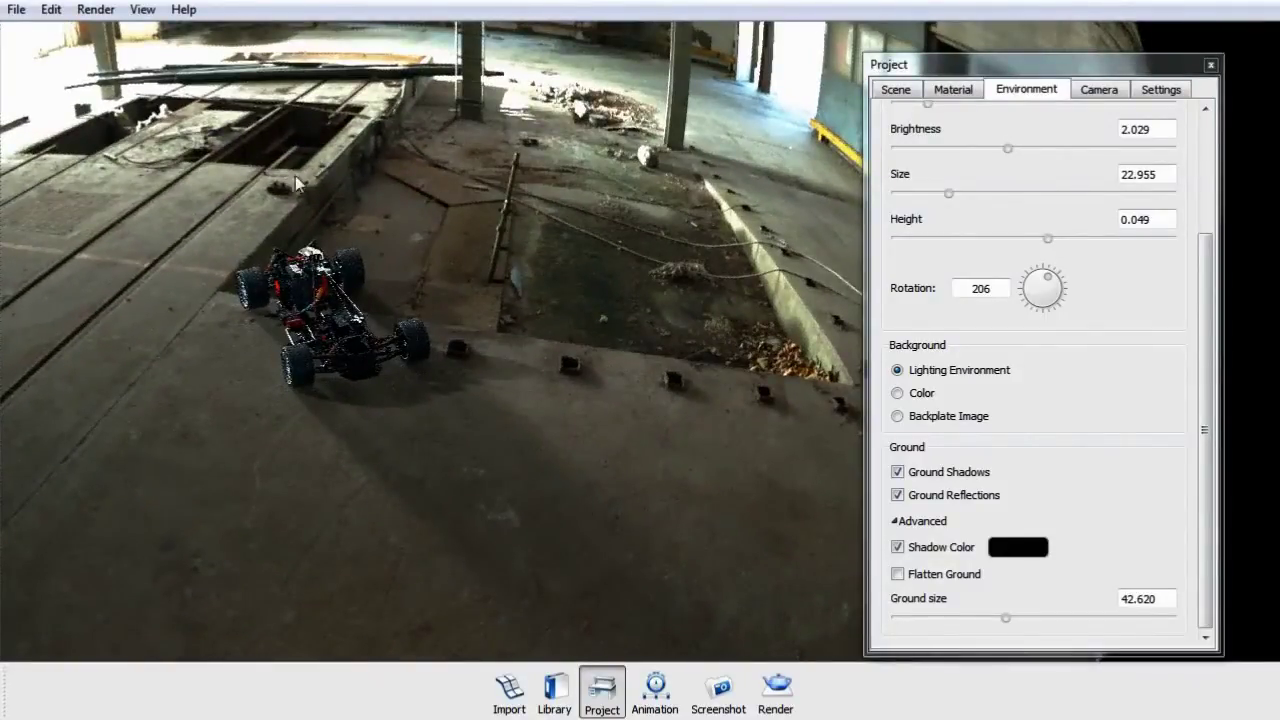
Step: Try ground sizes of 8.8 and 19.82, set the ground size to 17.445, and check the chassis shadow from other angles
click(1203, 620)
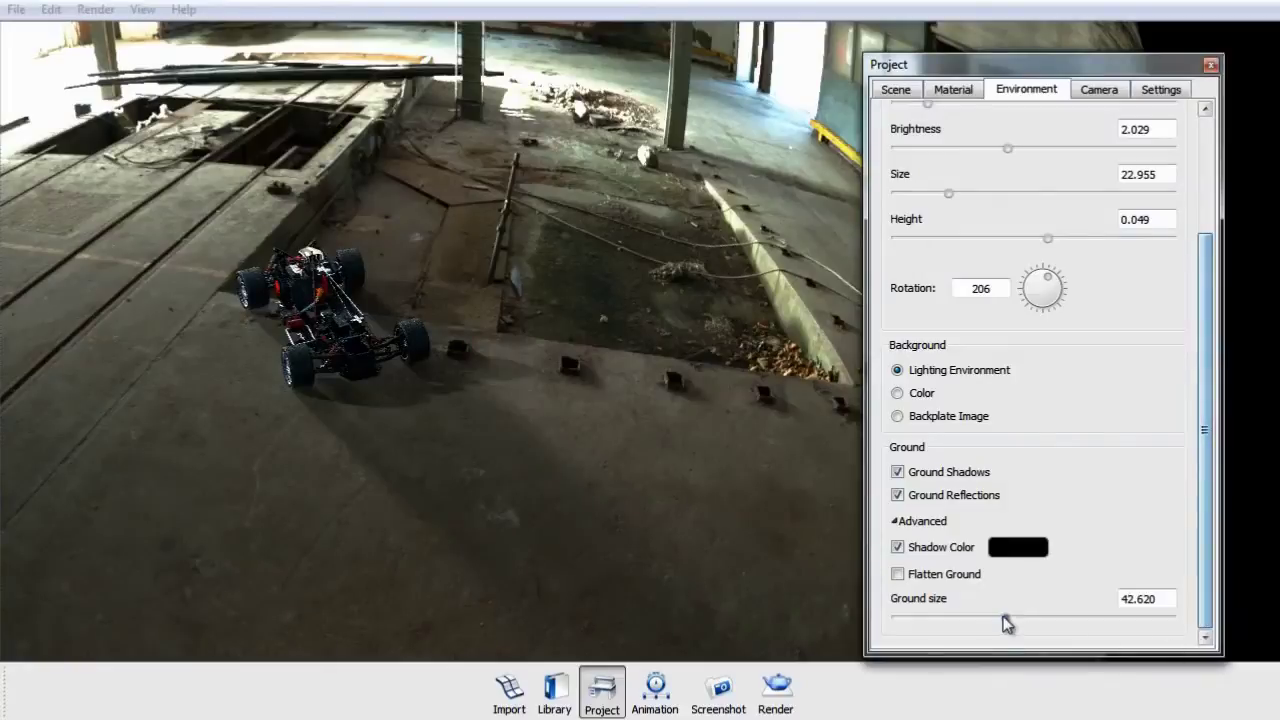
drag(952, 622, 908, 612)
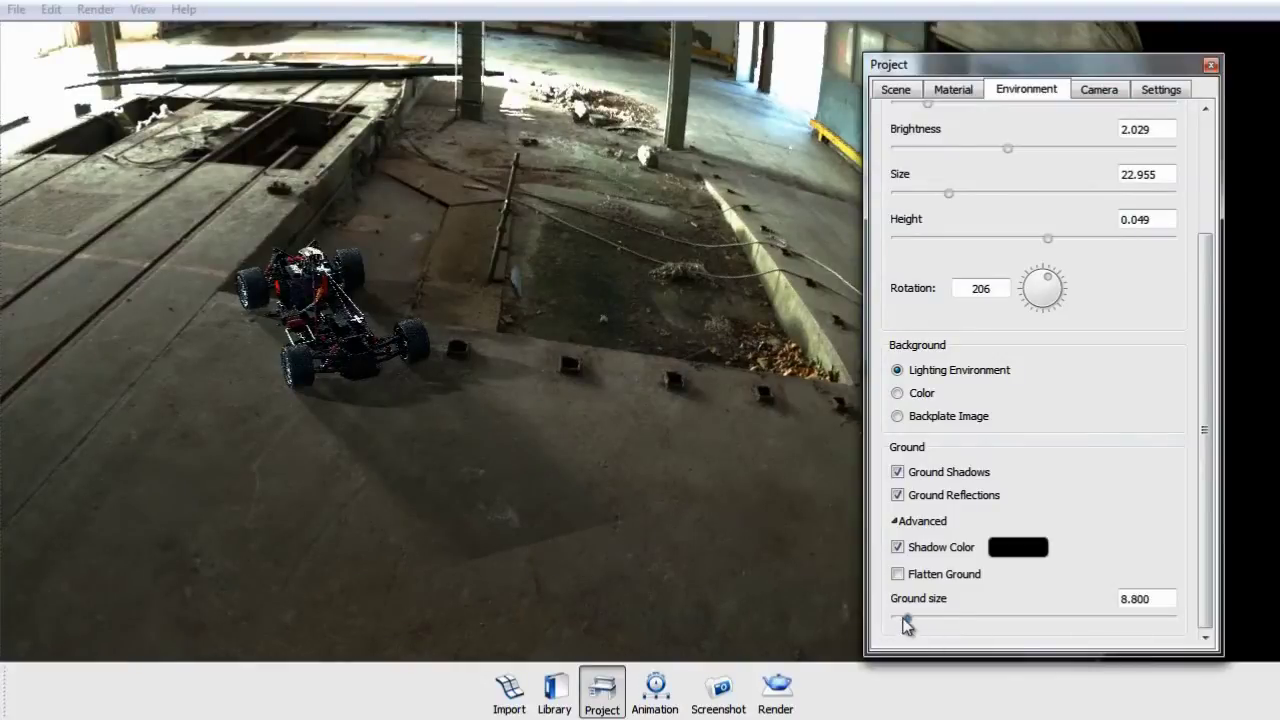
drag(906, 624, 938, 621)
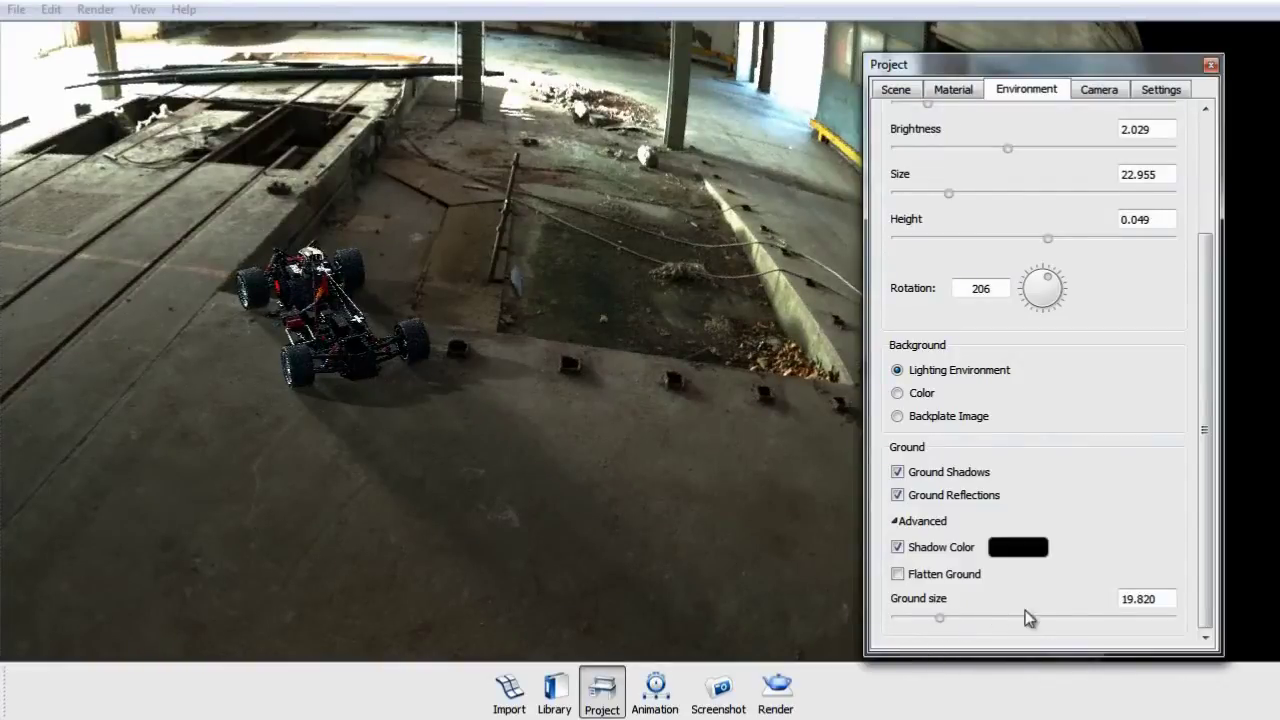
drag(629, 497, 417, 430)
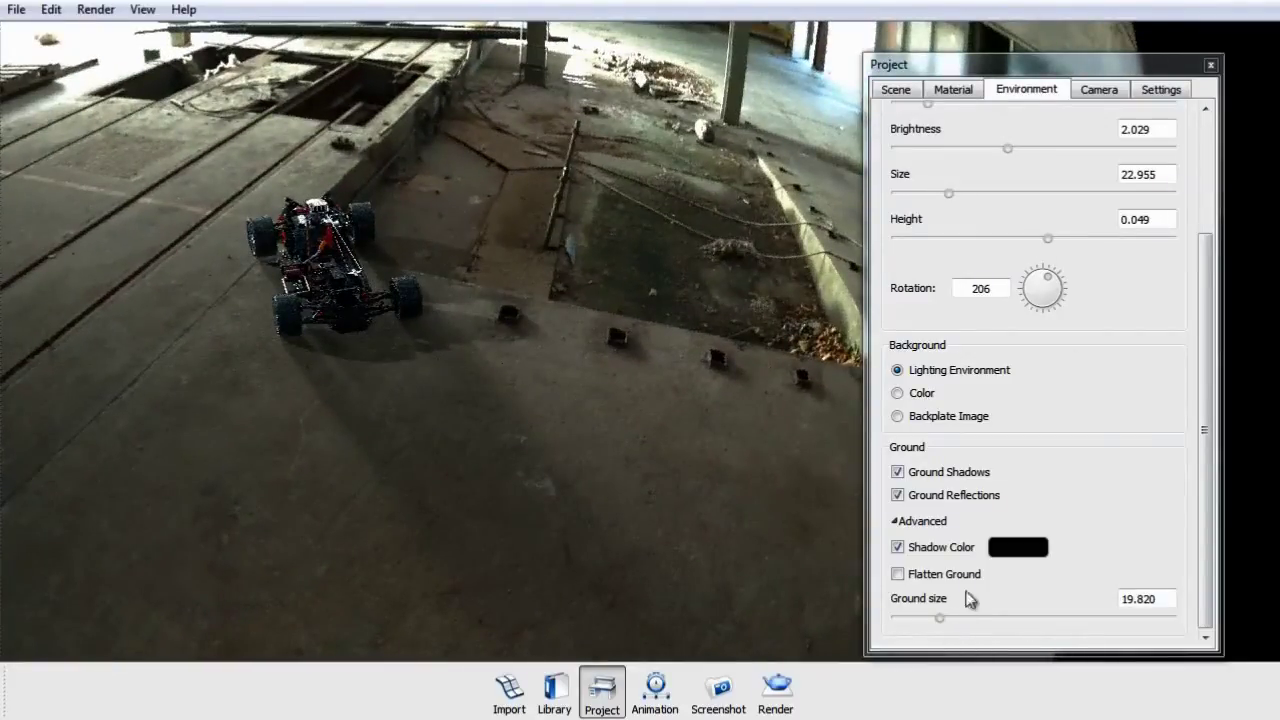
mouse_move(940, 618)
mouse_down()
mouse_move(963, 620)
mouse_move(932, 618)
mouse_up()
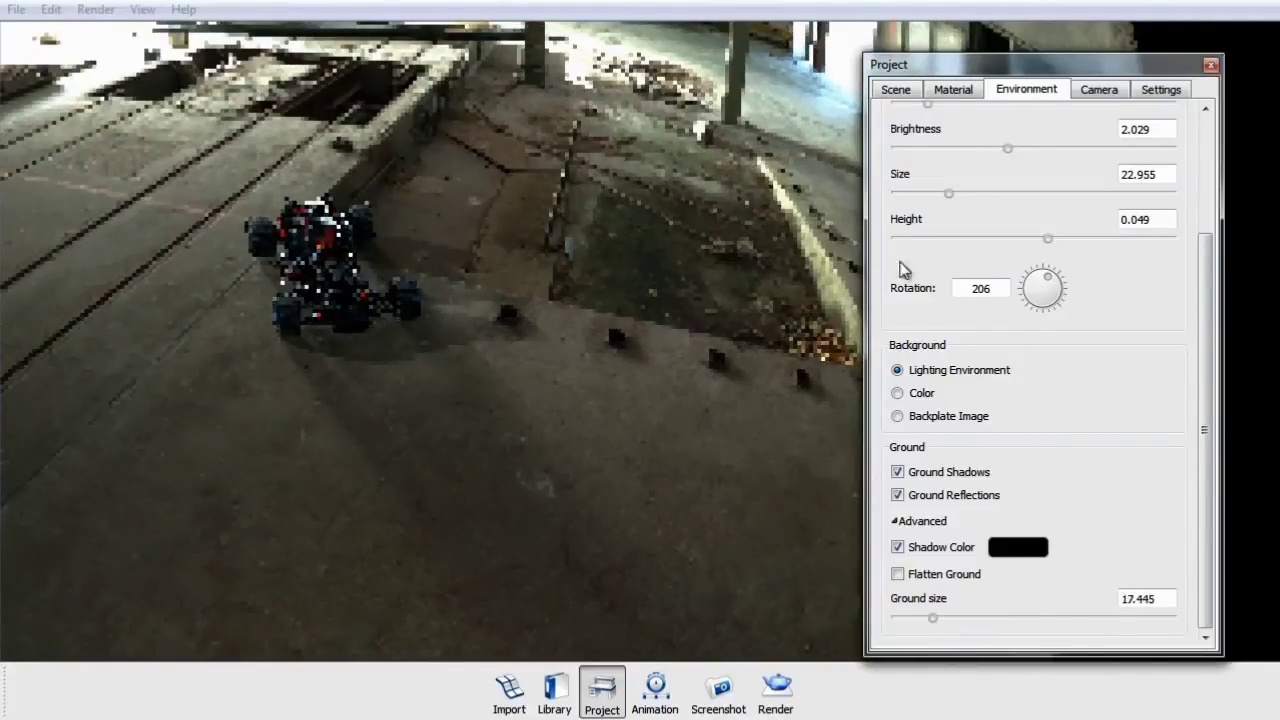
drag(560, 437, 578, 493)
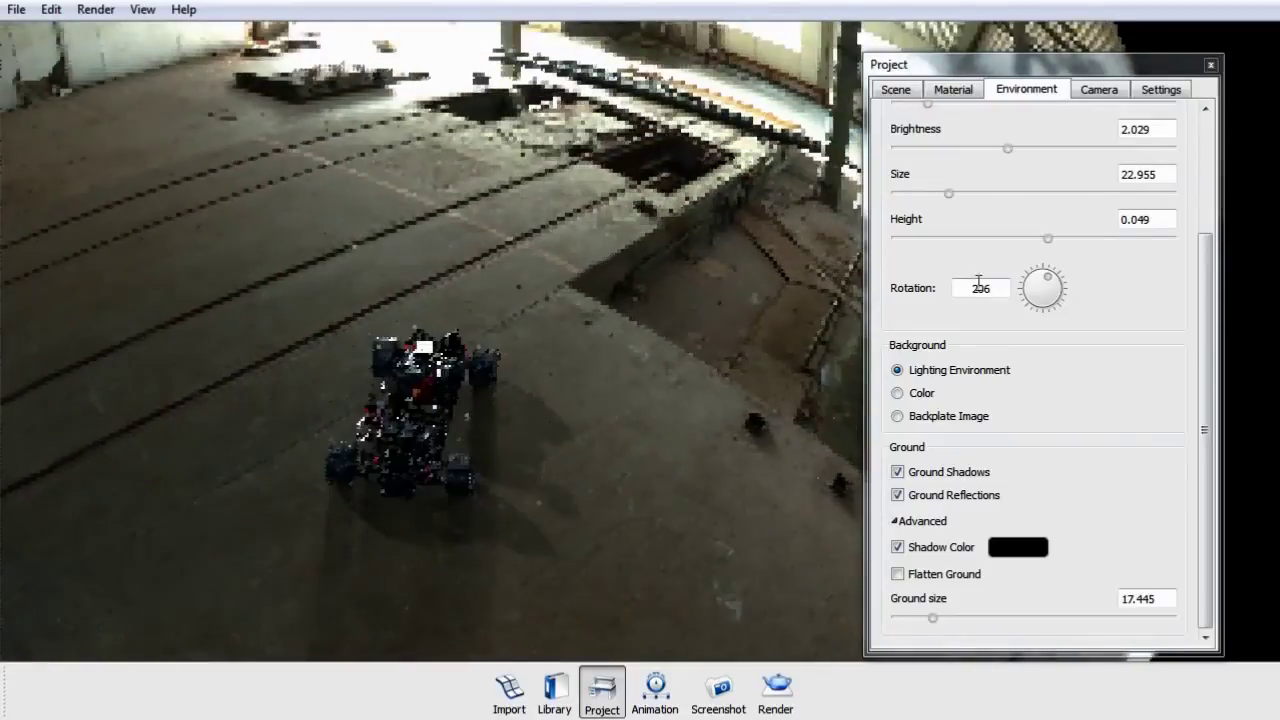
drag(1206, 337, 1198, 200)
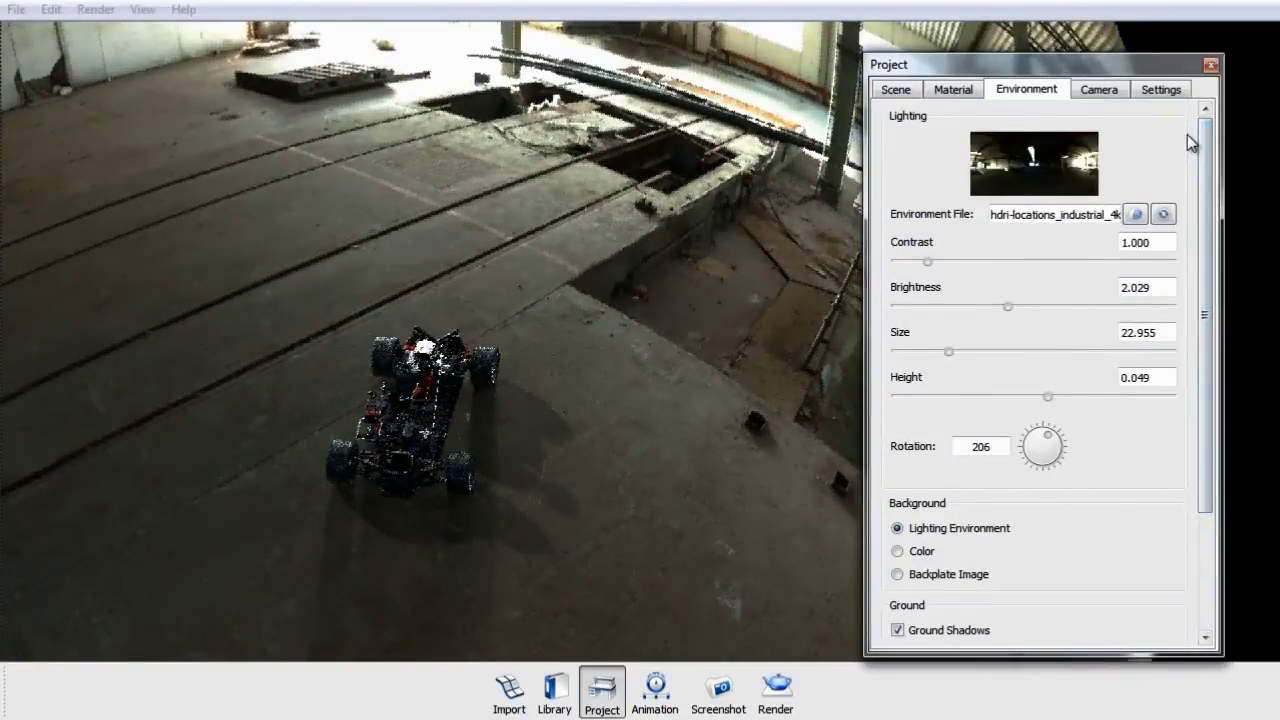